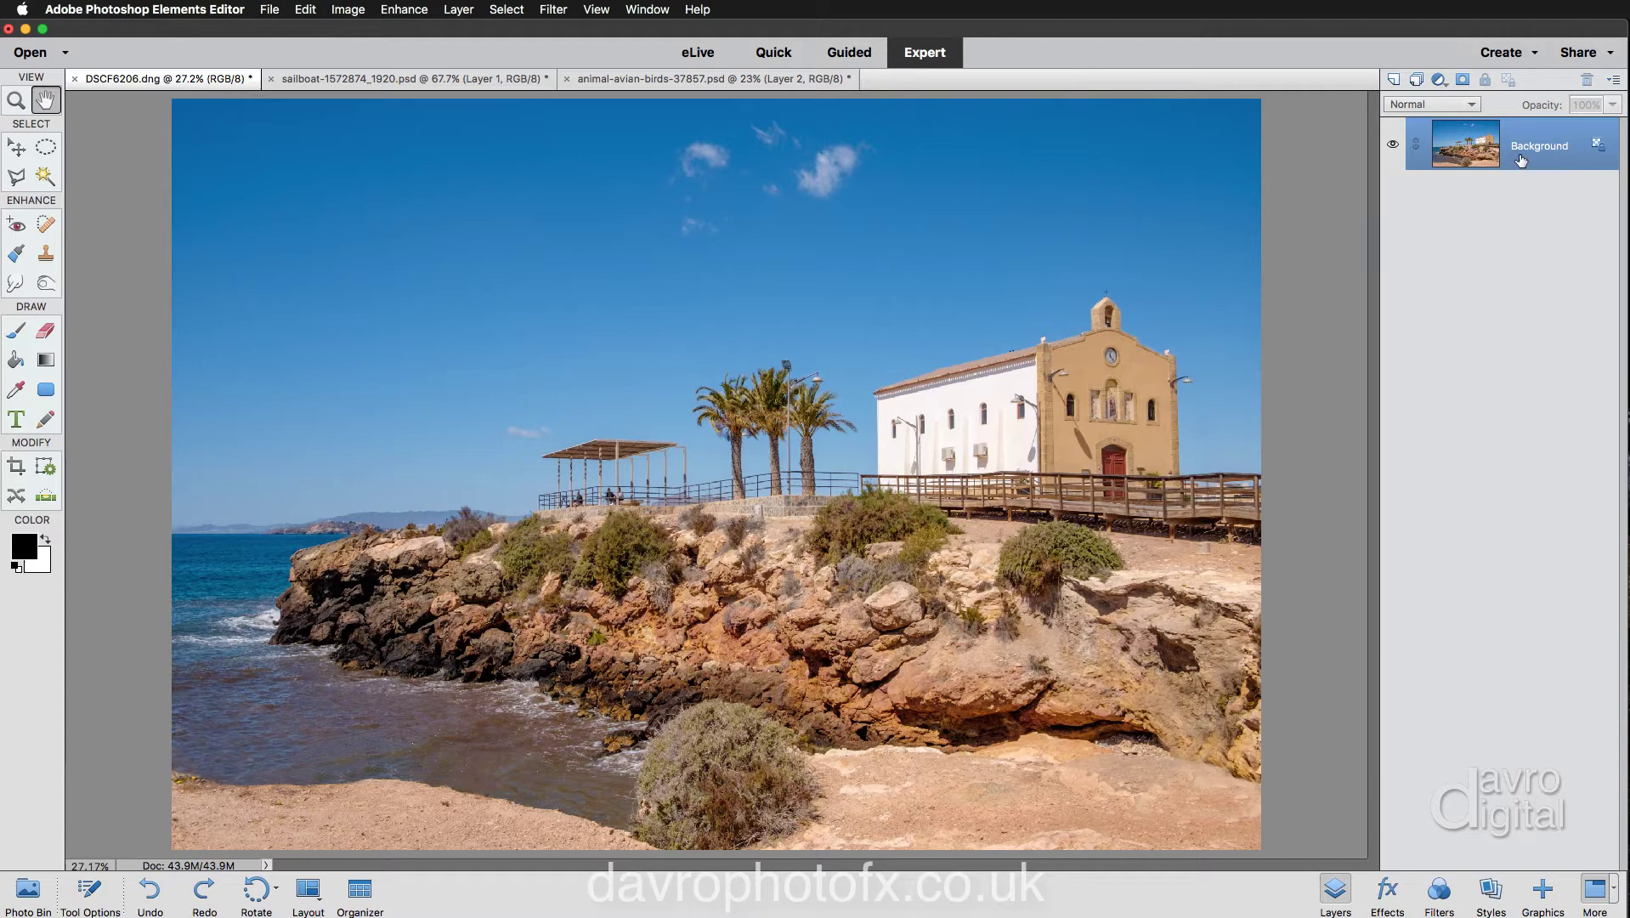
- Duplicate the Background layer and flip Layer 1 horizontally, toggling its visibility to compare
drag(1521, 160, 1519, 154)
key(super+j)
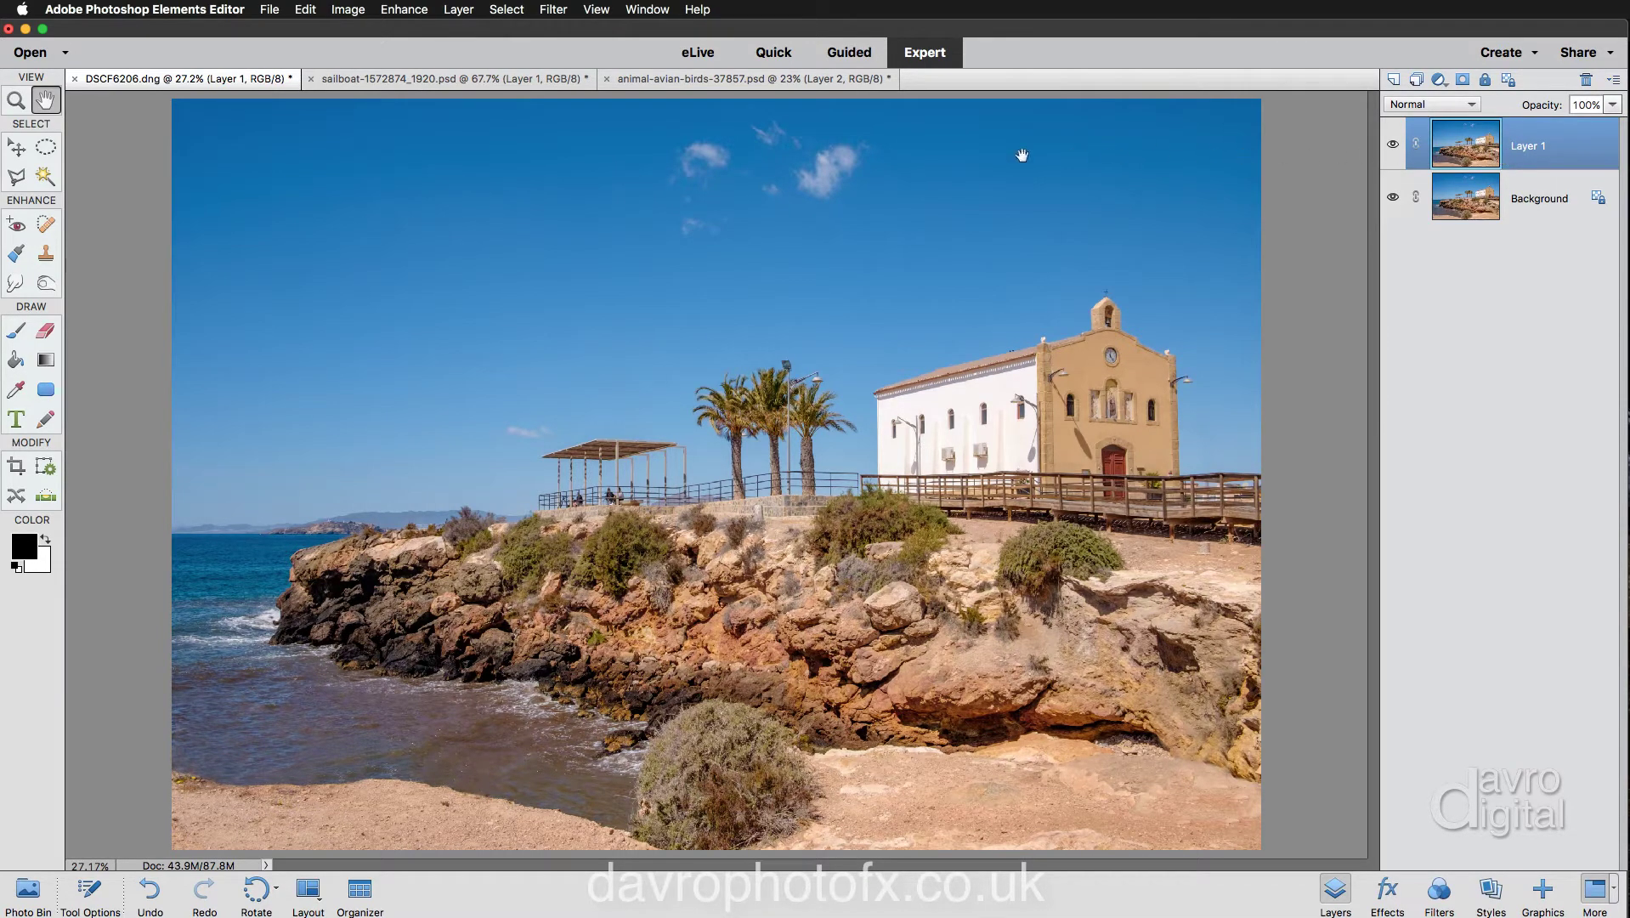
click(333, 14)
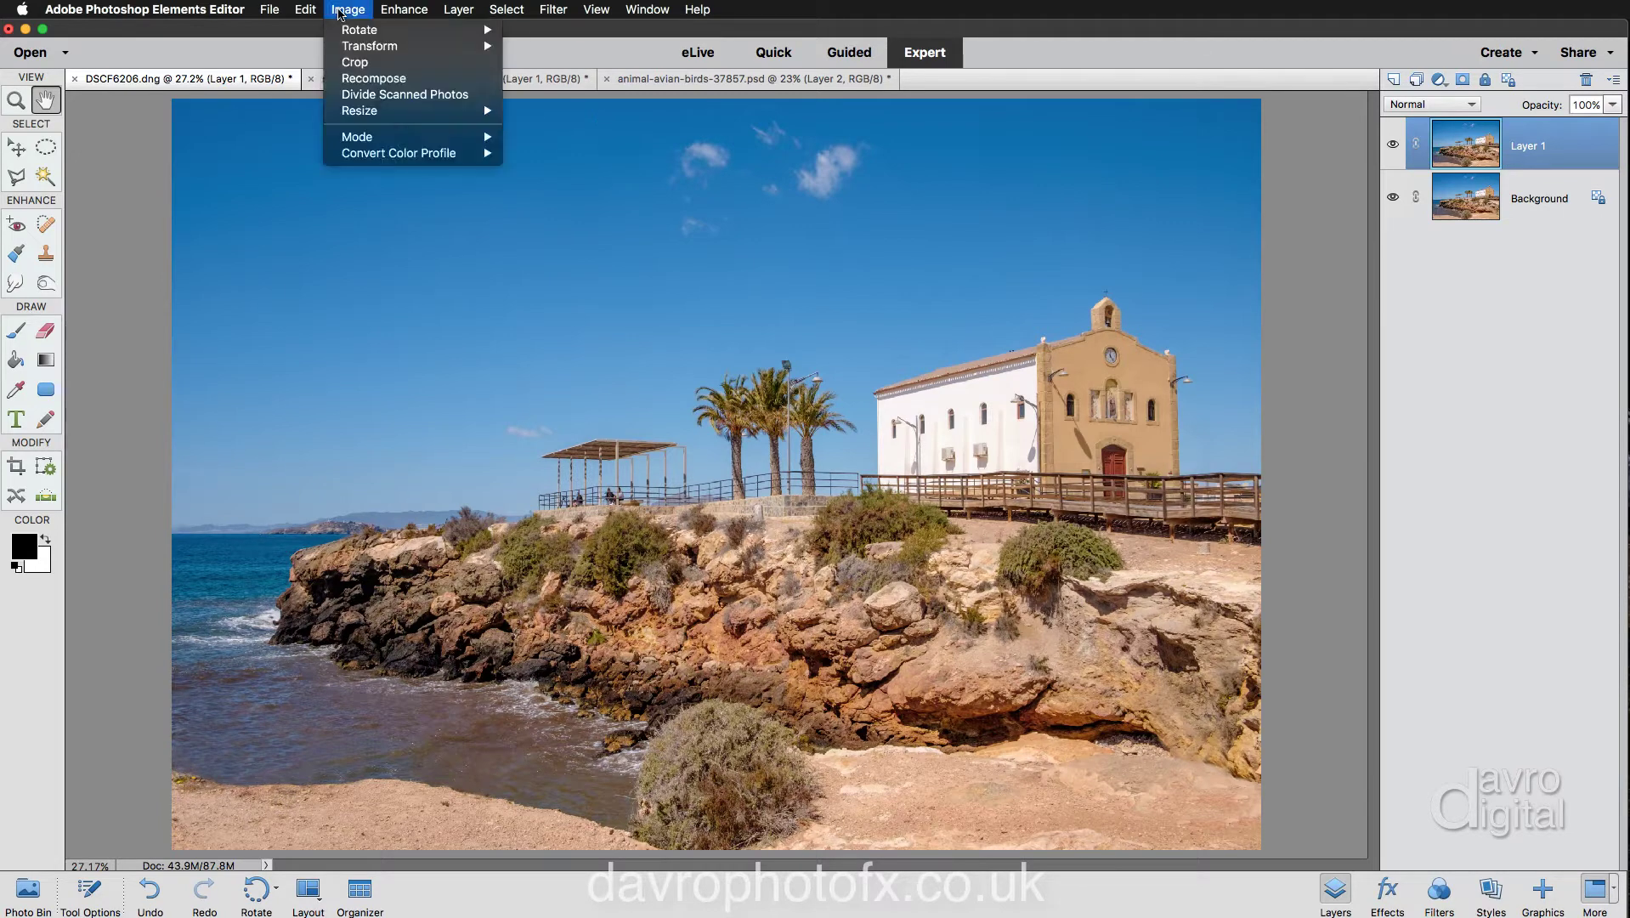
mouse_move(365, 30)
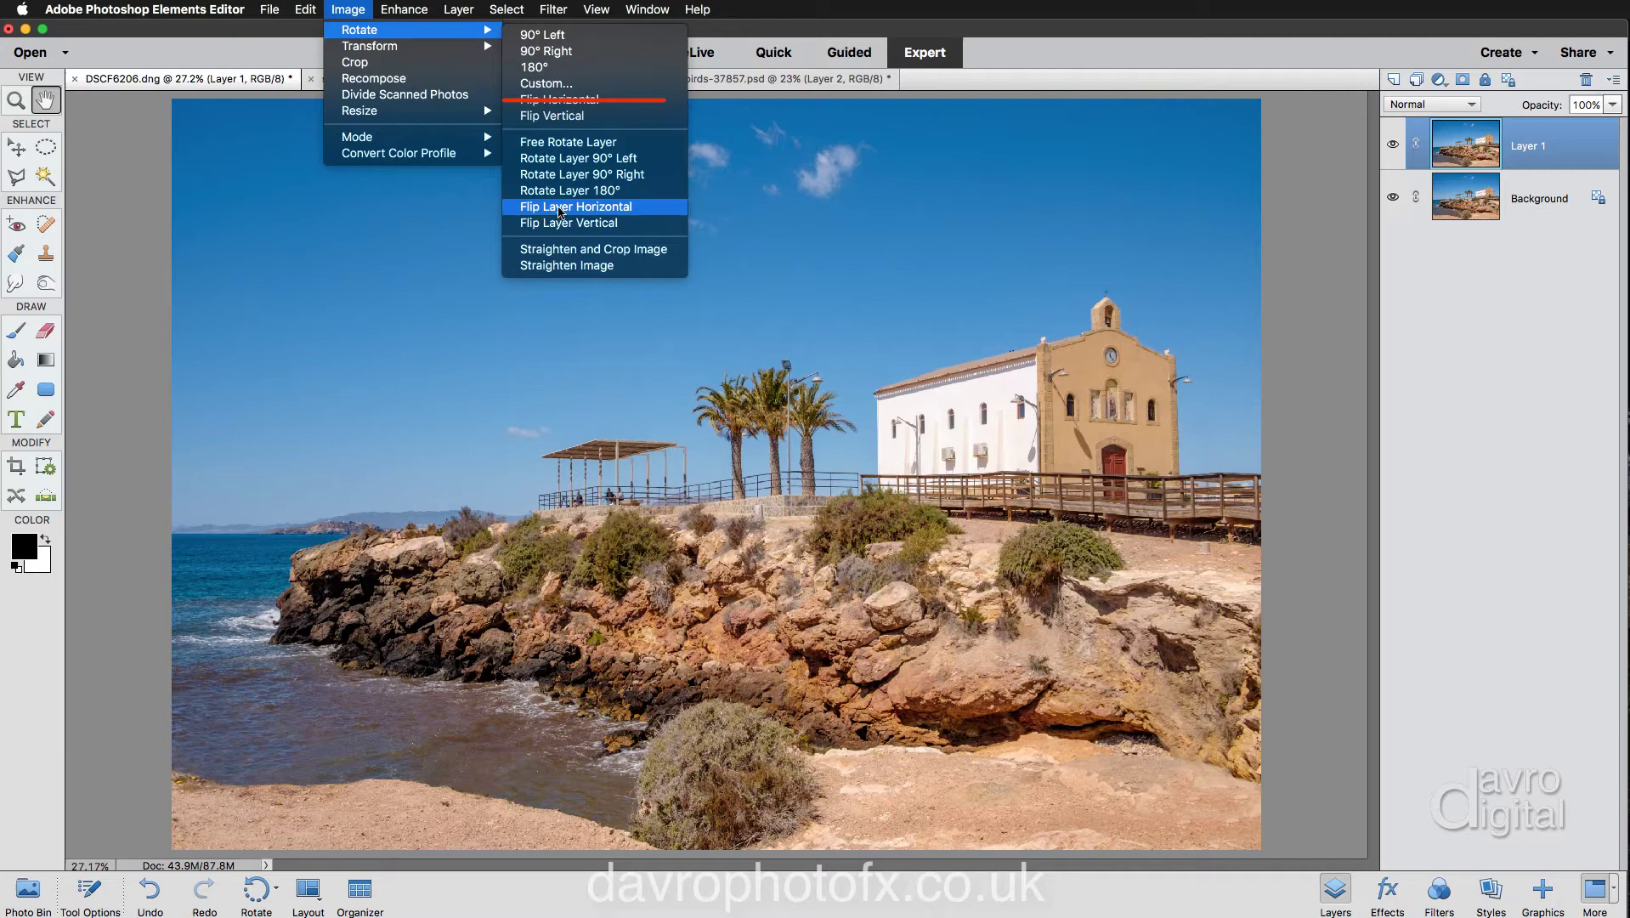
click(559, 209)
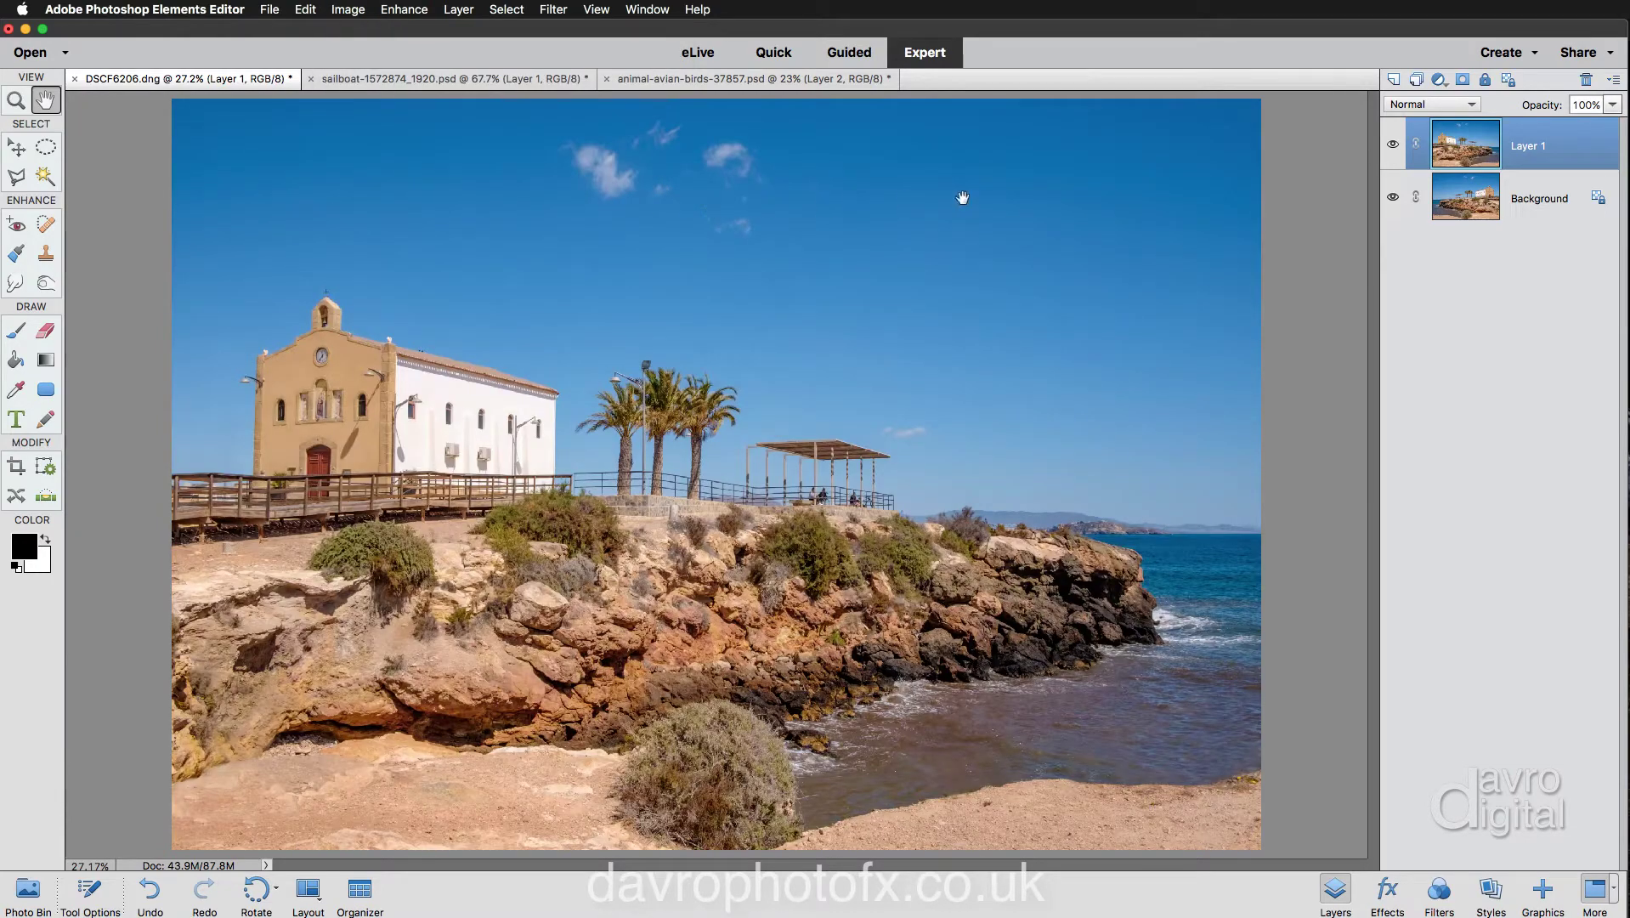
click(1394, 146)
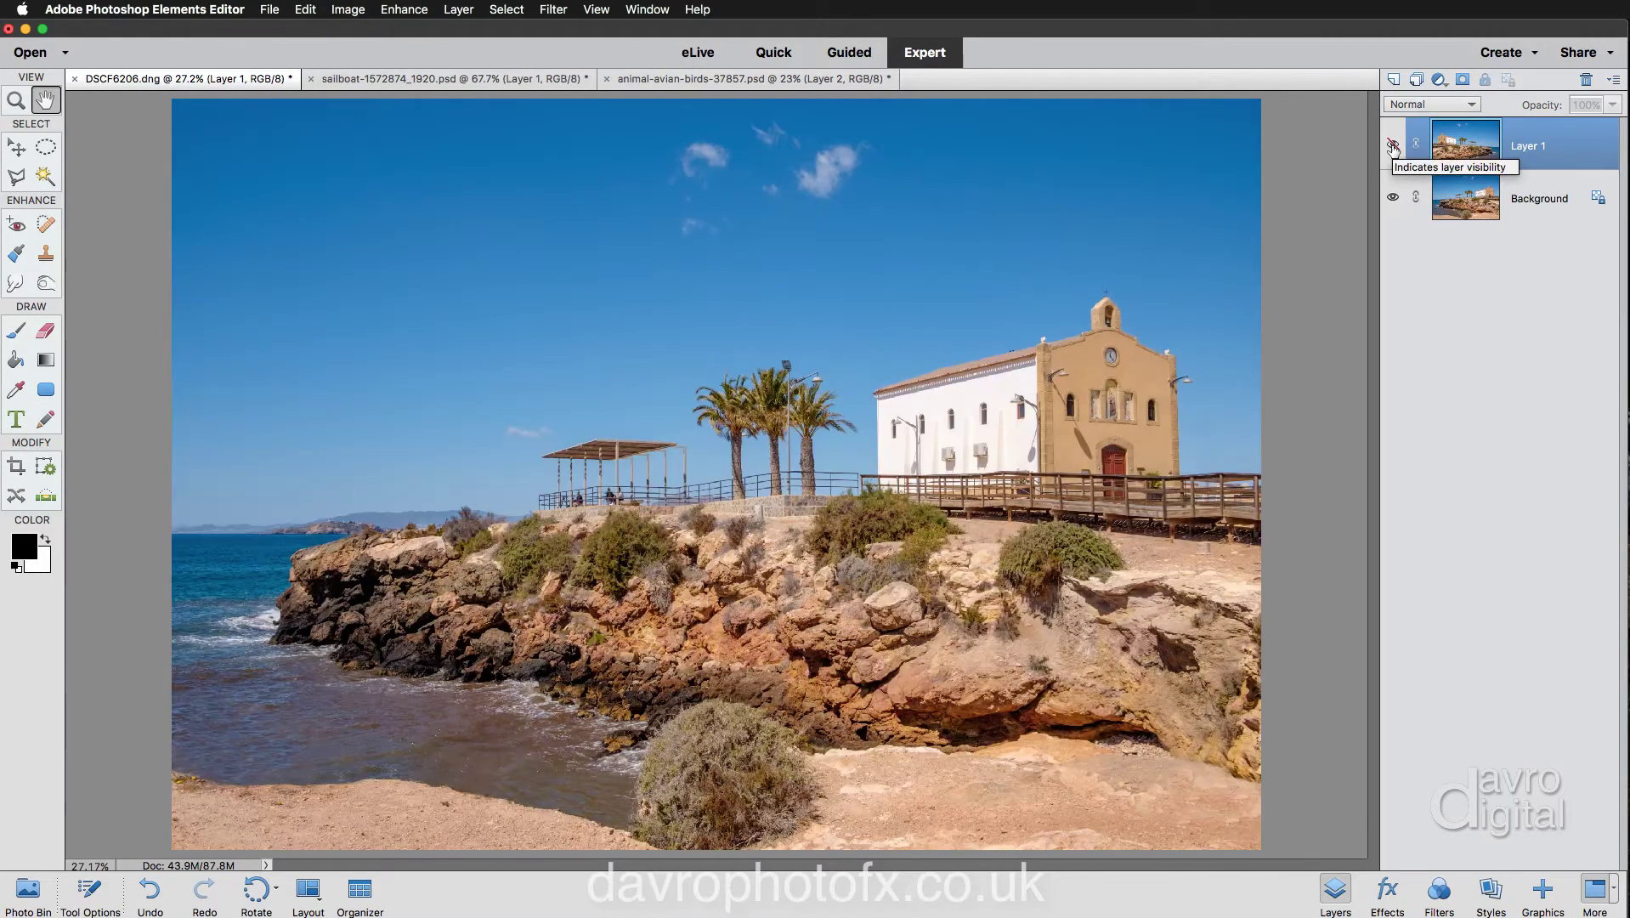
click(1393, 147)
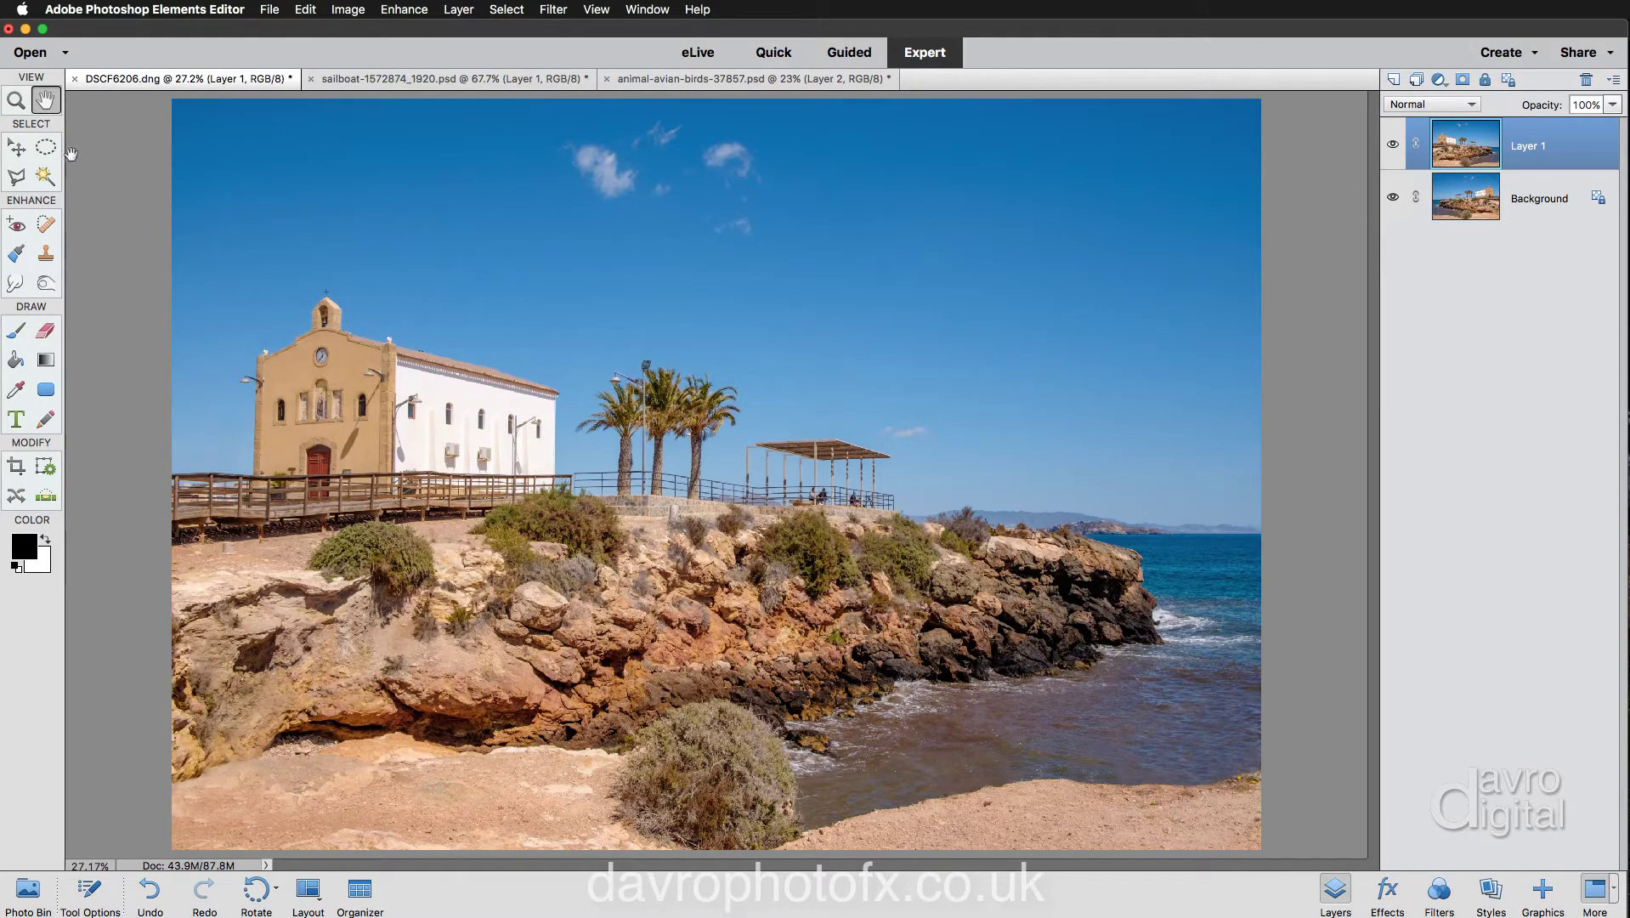
- Drag Layer 1 with the Move tool completely off the canvas's left edge
click(17, 148)
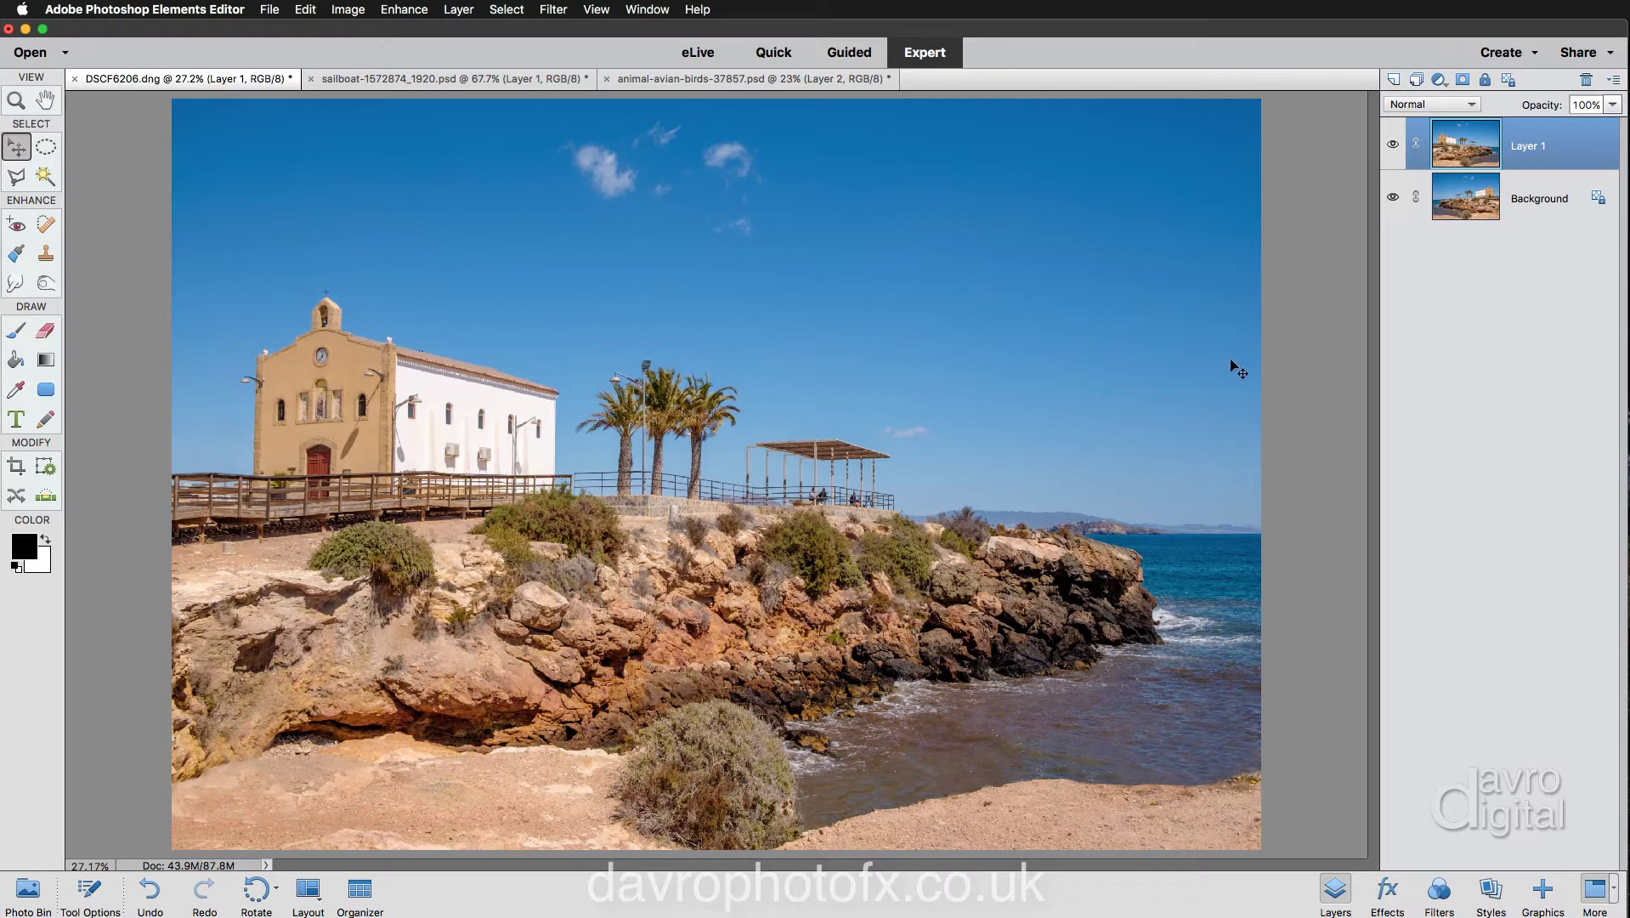
drag(1239, 367, 152, 406)
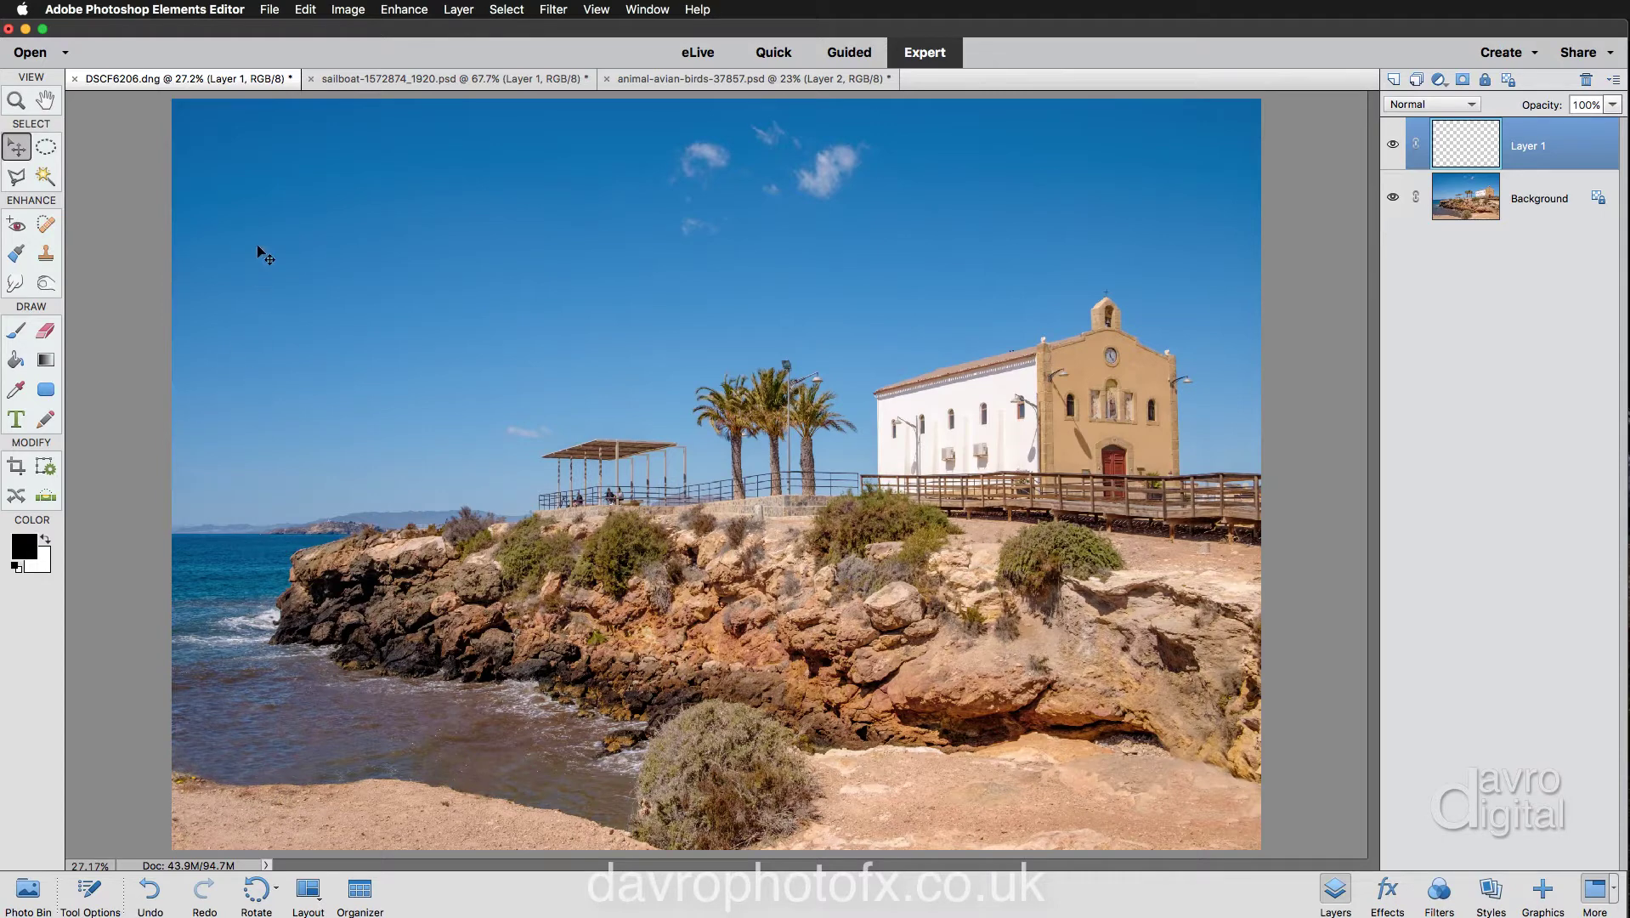
- Reveal All to widen the canvas, nudge Layer 1 right to close the seam, and fit on screen
click(338, 12)
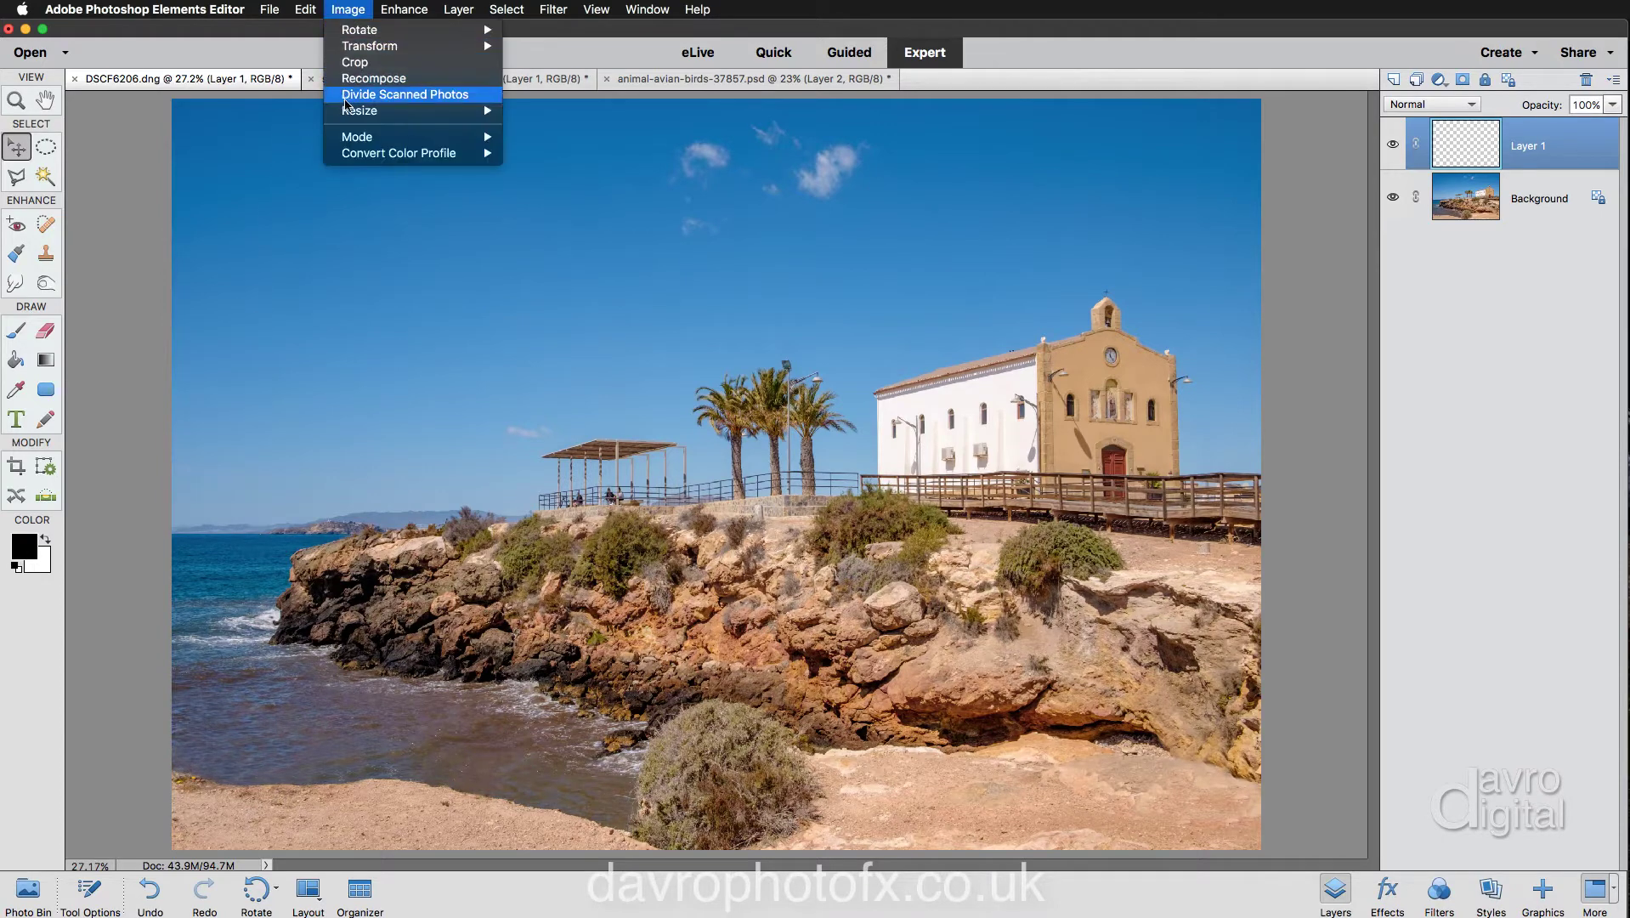
mouse_move(385, 112)
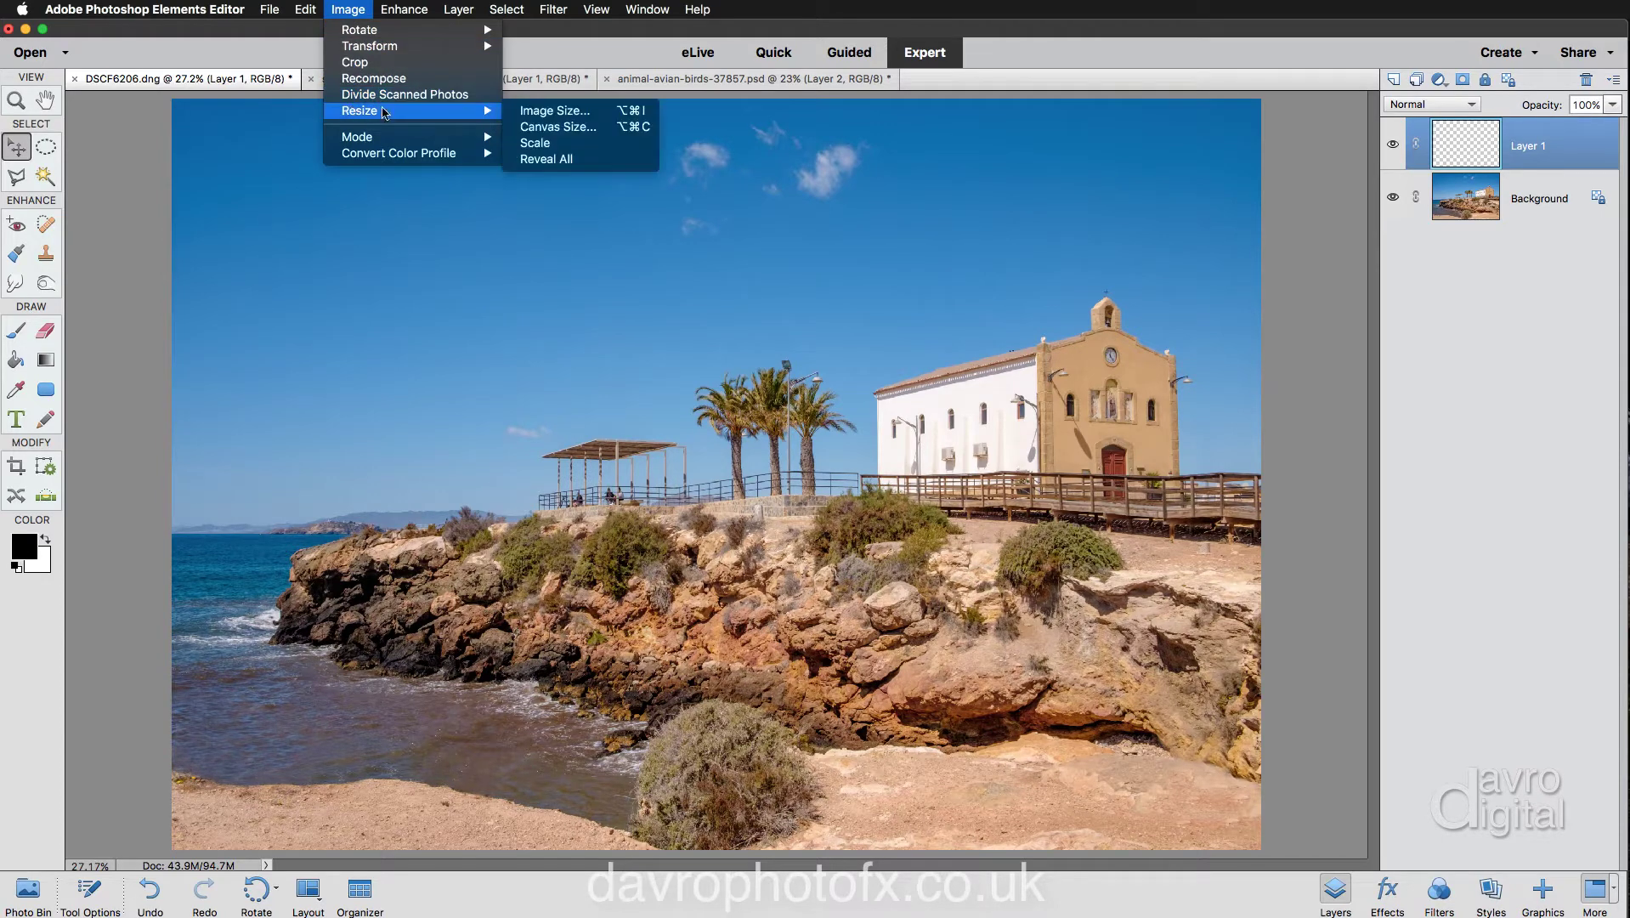
click(562, 159)
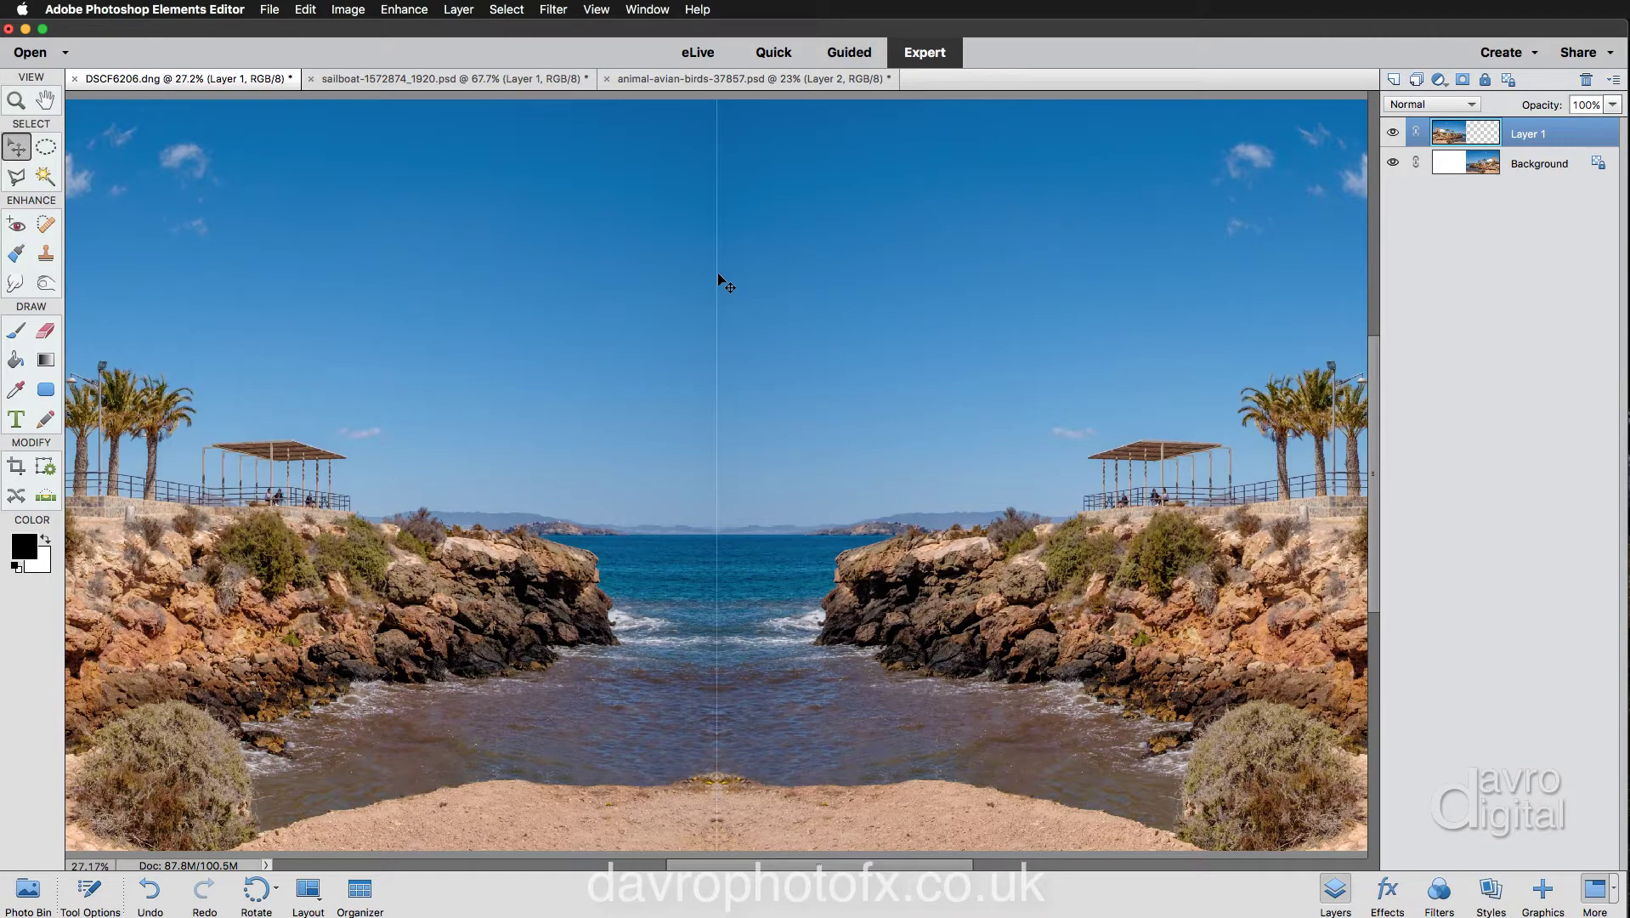
key(Right)
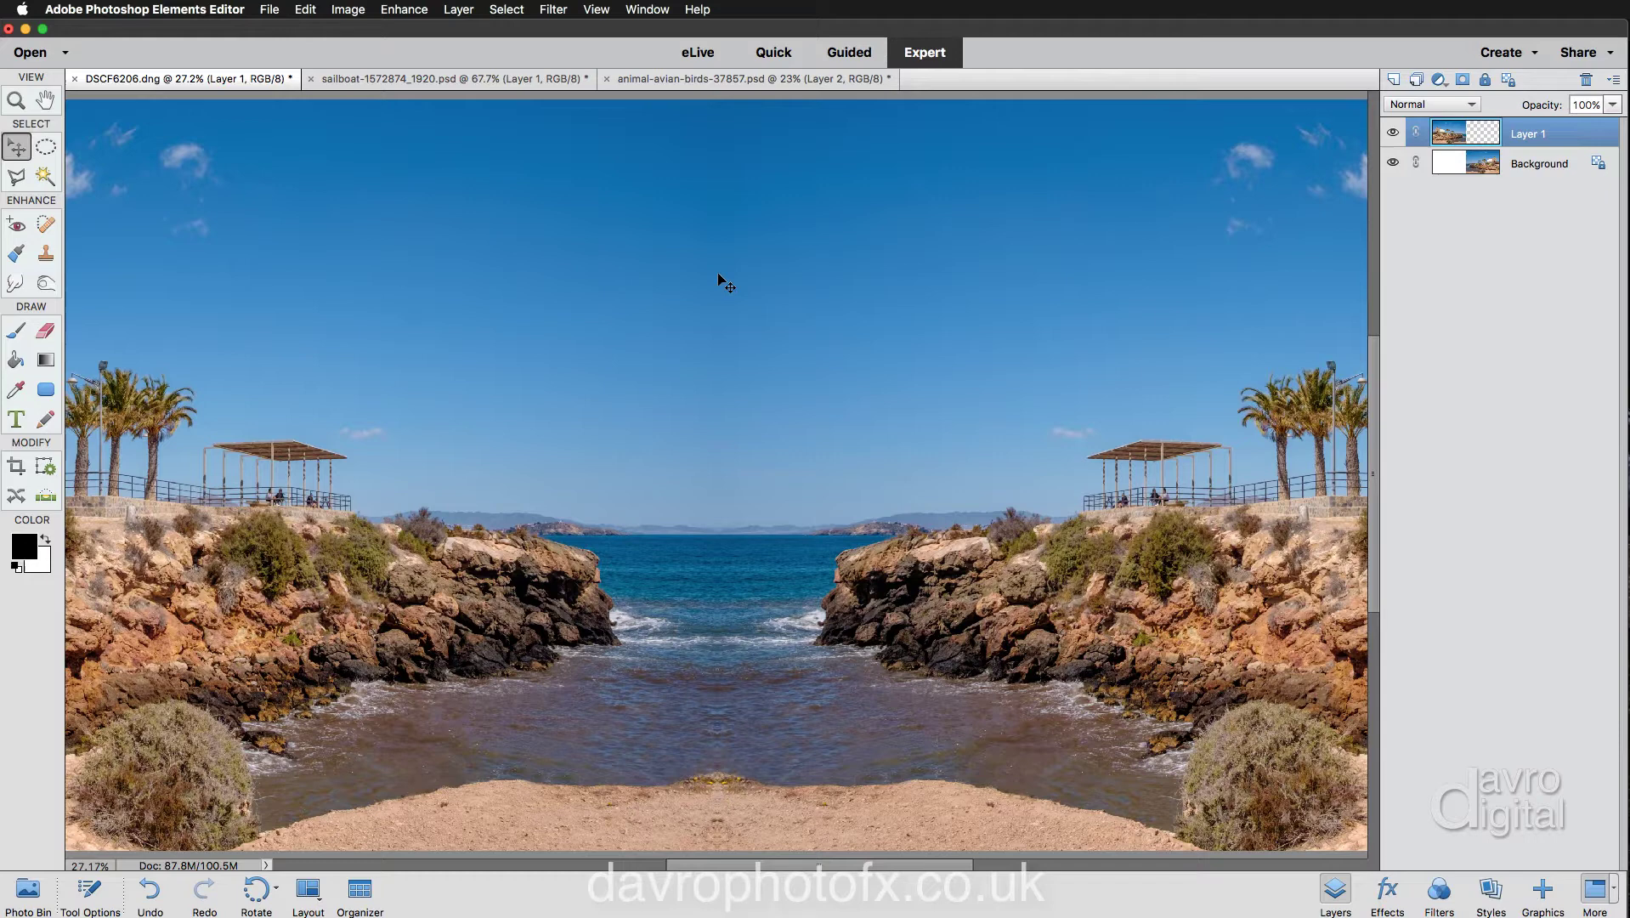
key(super+0)
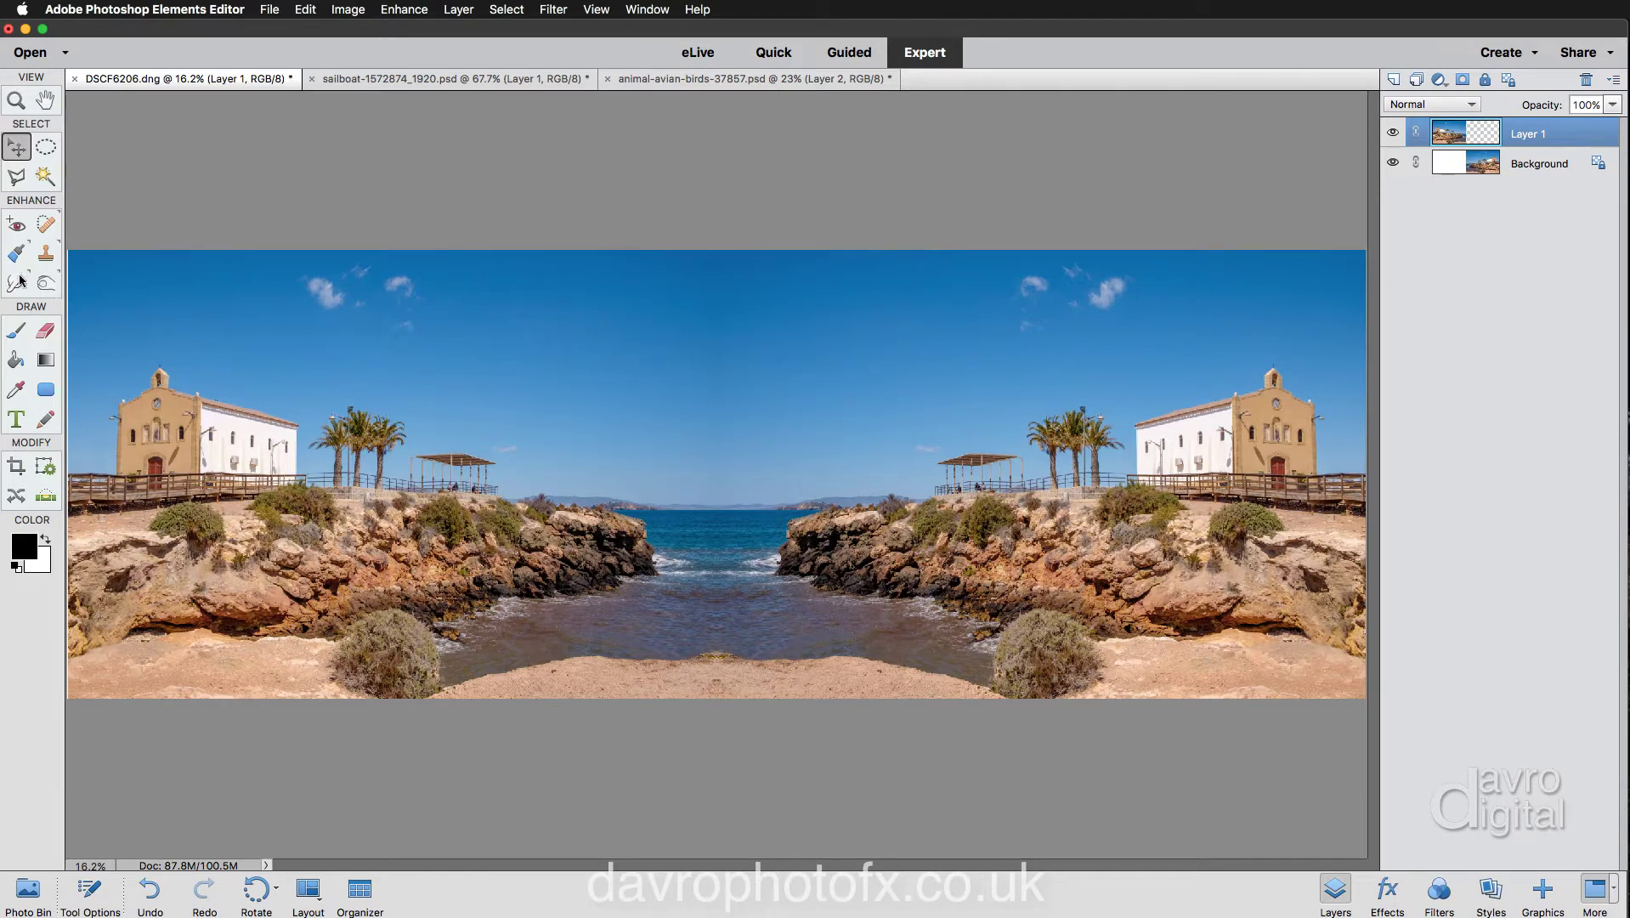
- Crop the panorama, pulling the crop's left edge in slightly at the left church, then fit on screen
click(15, 465)
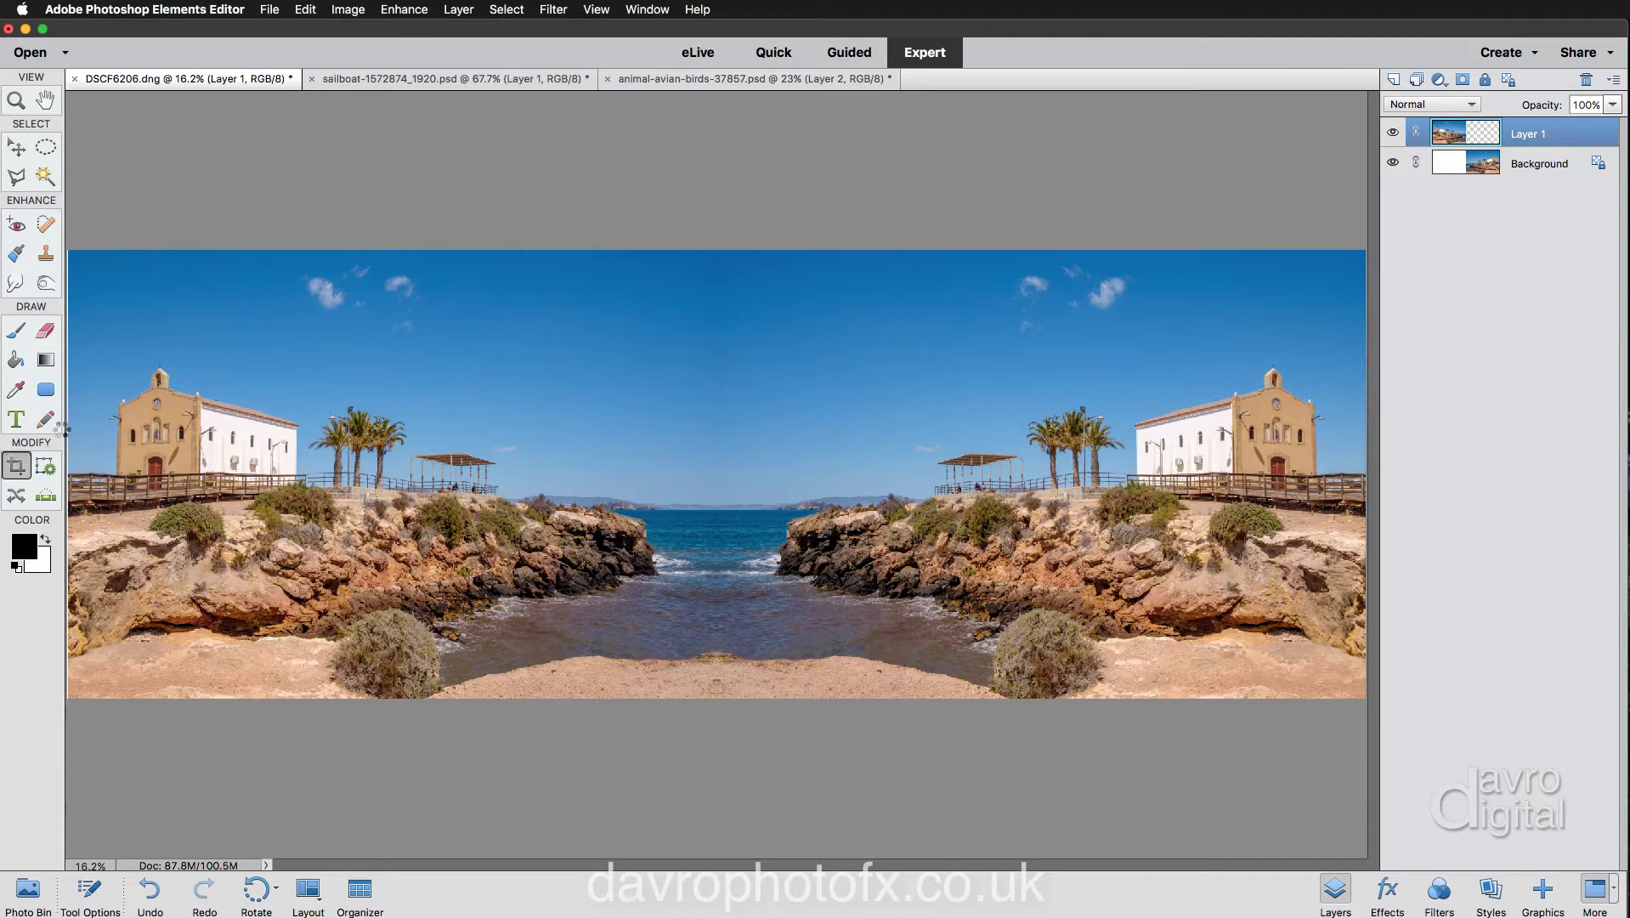
click(102, 899)
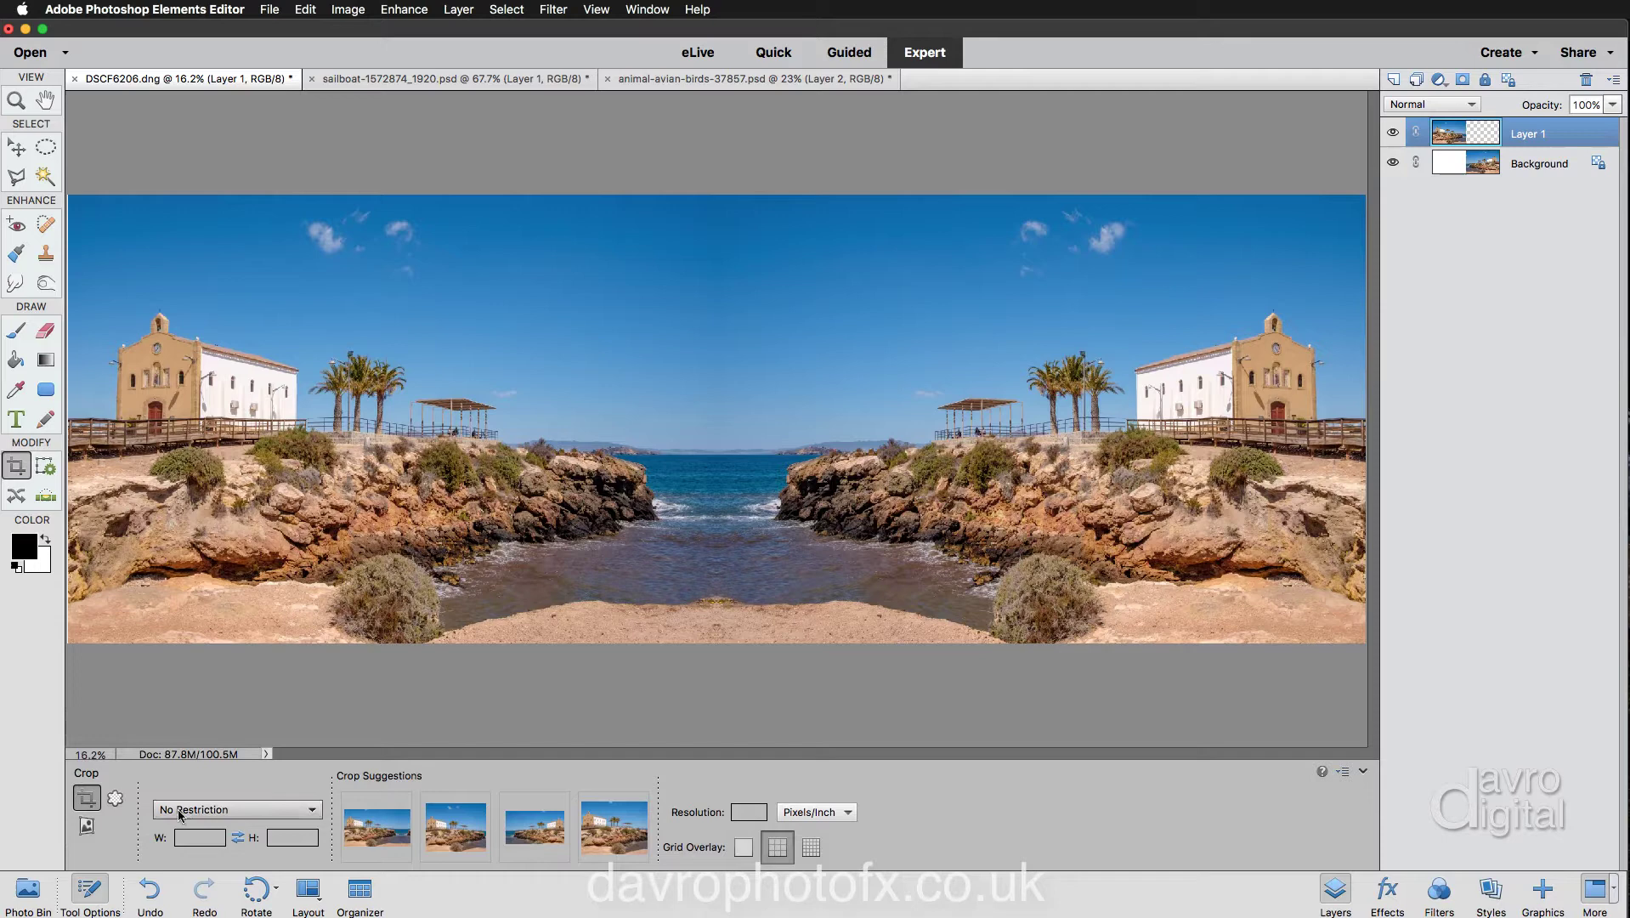
click(90, 892)
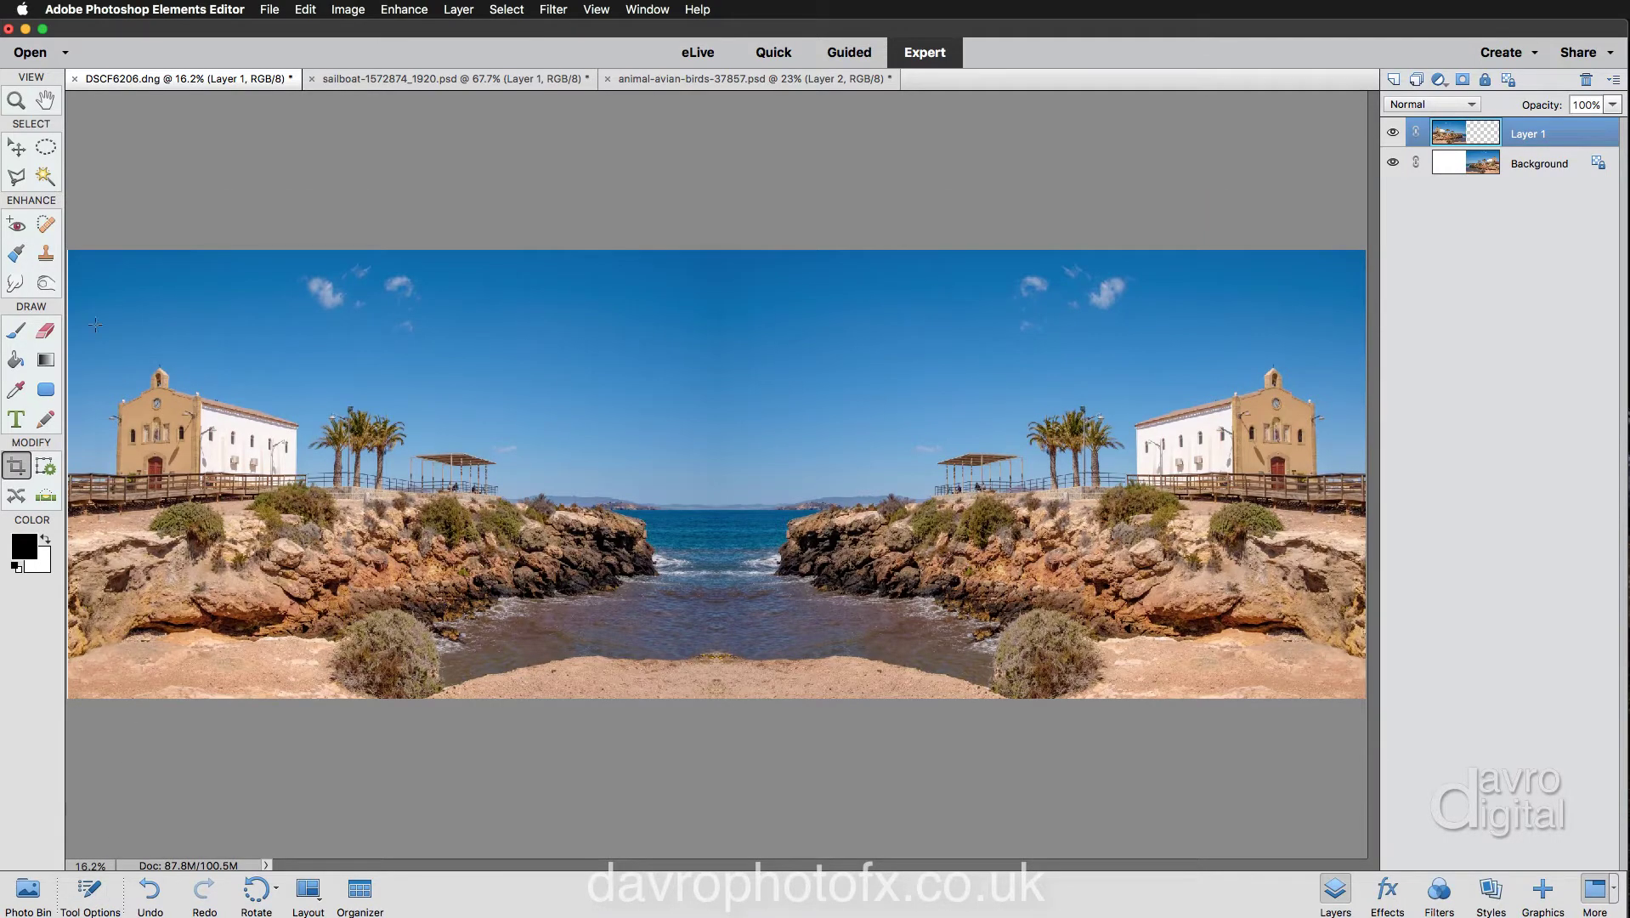
drag(66, 244, 1360, 731)
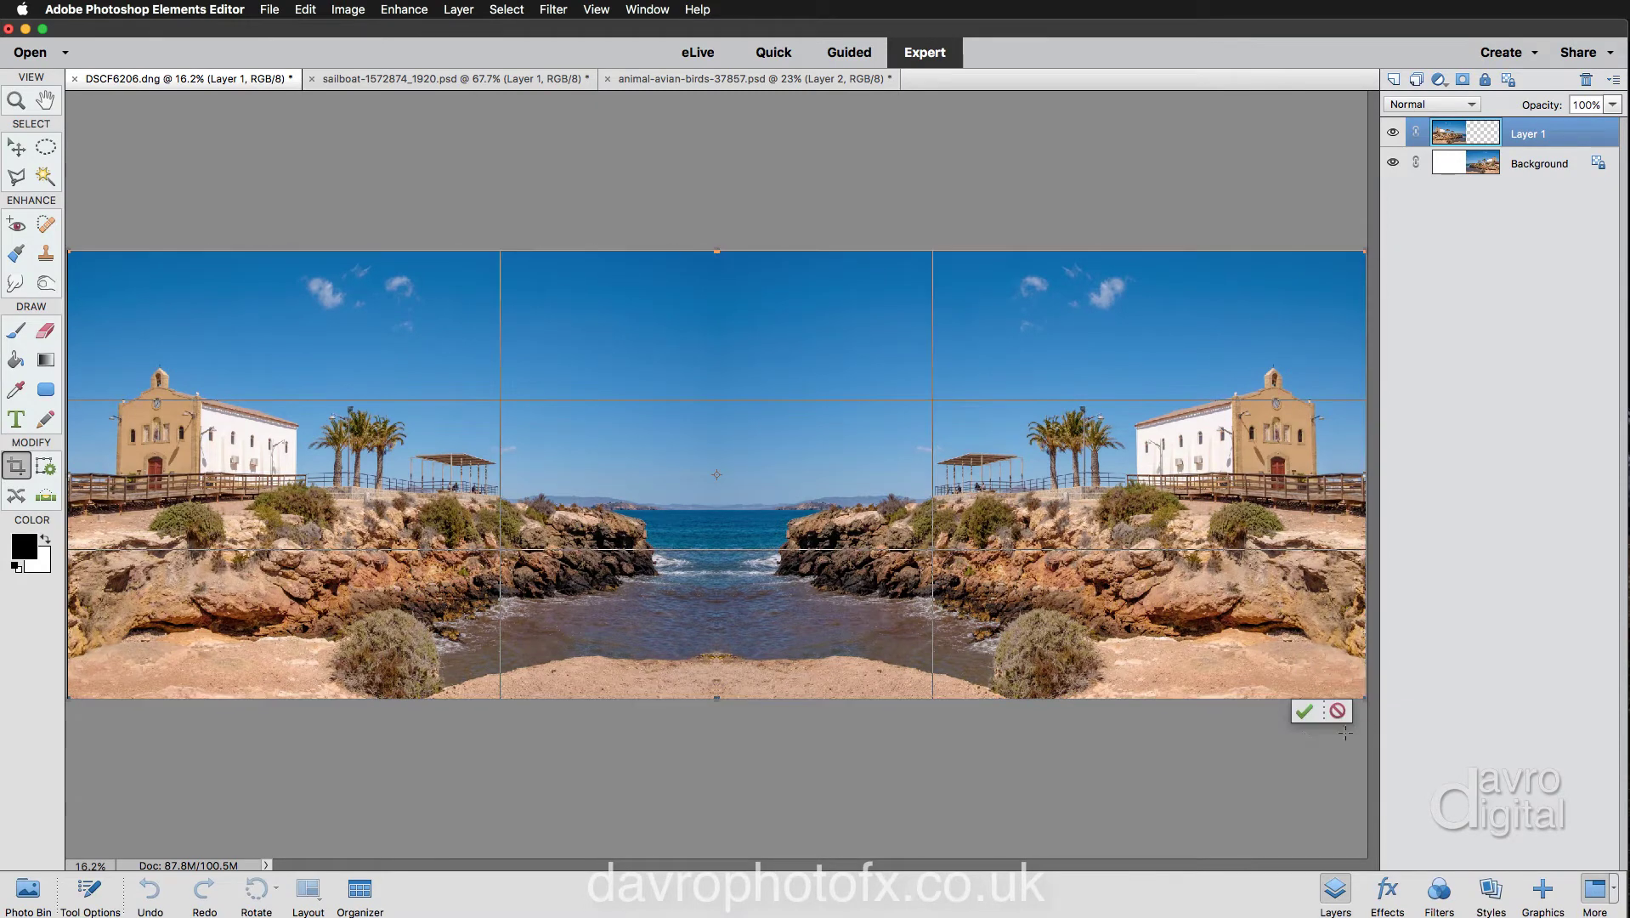
click(81, 462)
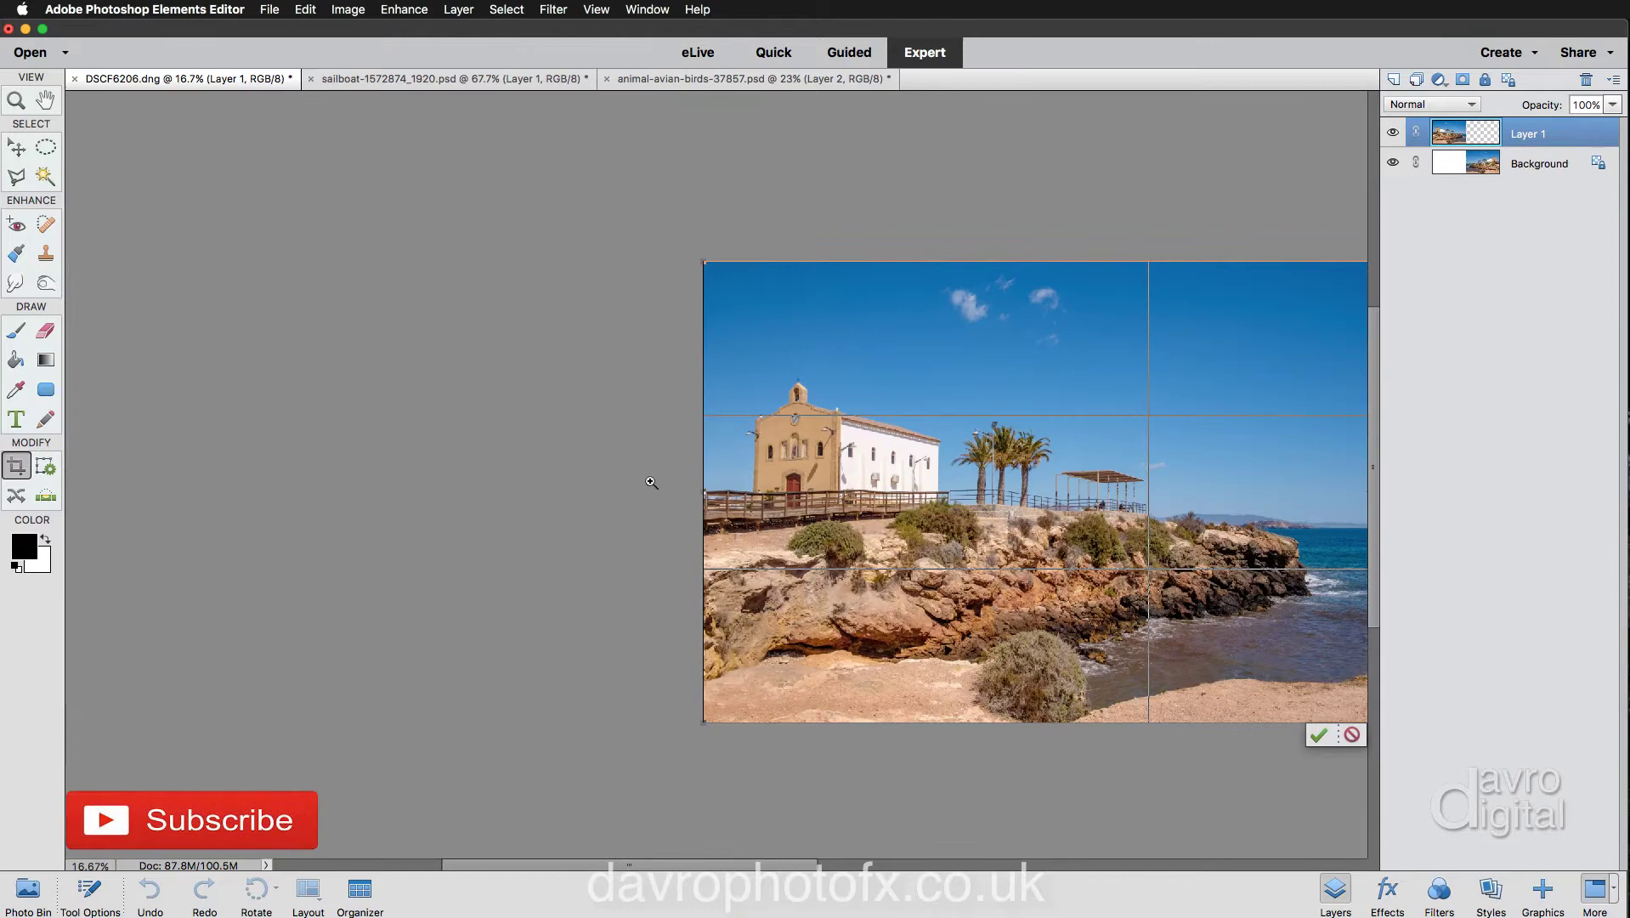
click(759, 488)
click(759, 489)
click(759, 488)
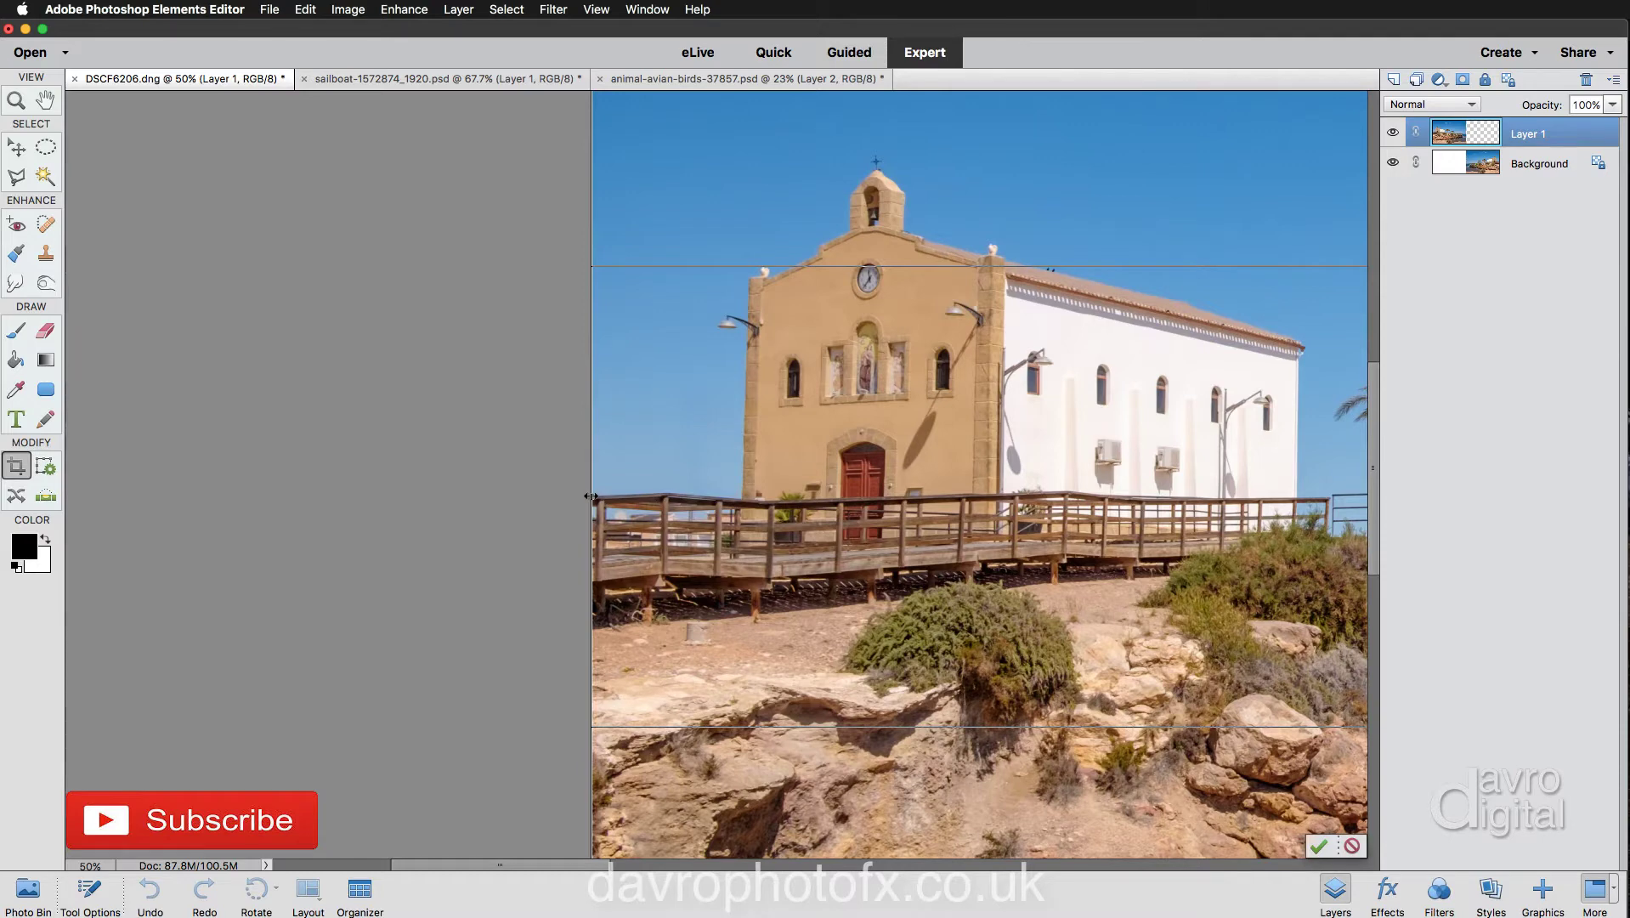
drag(591, 497, 594, 493)
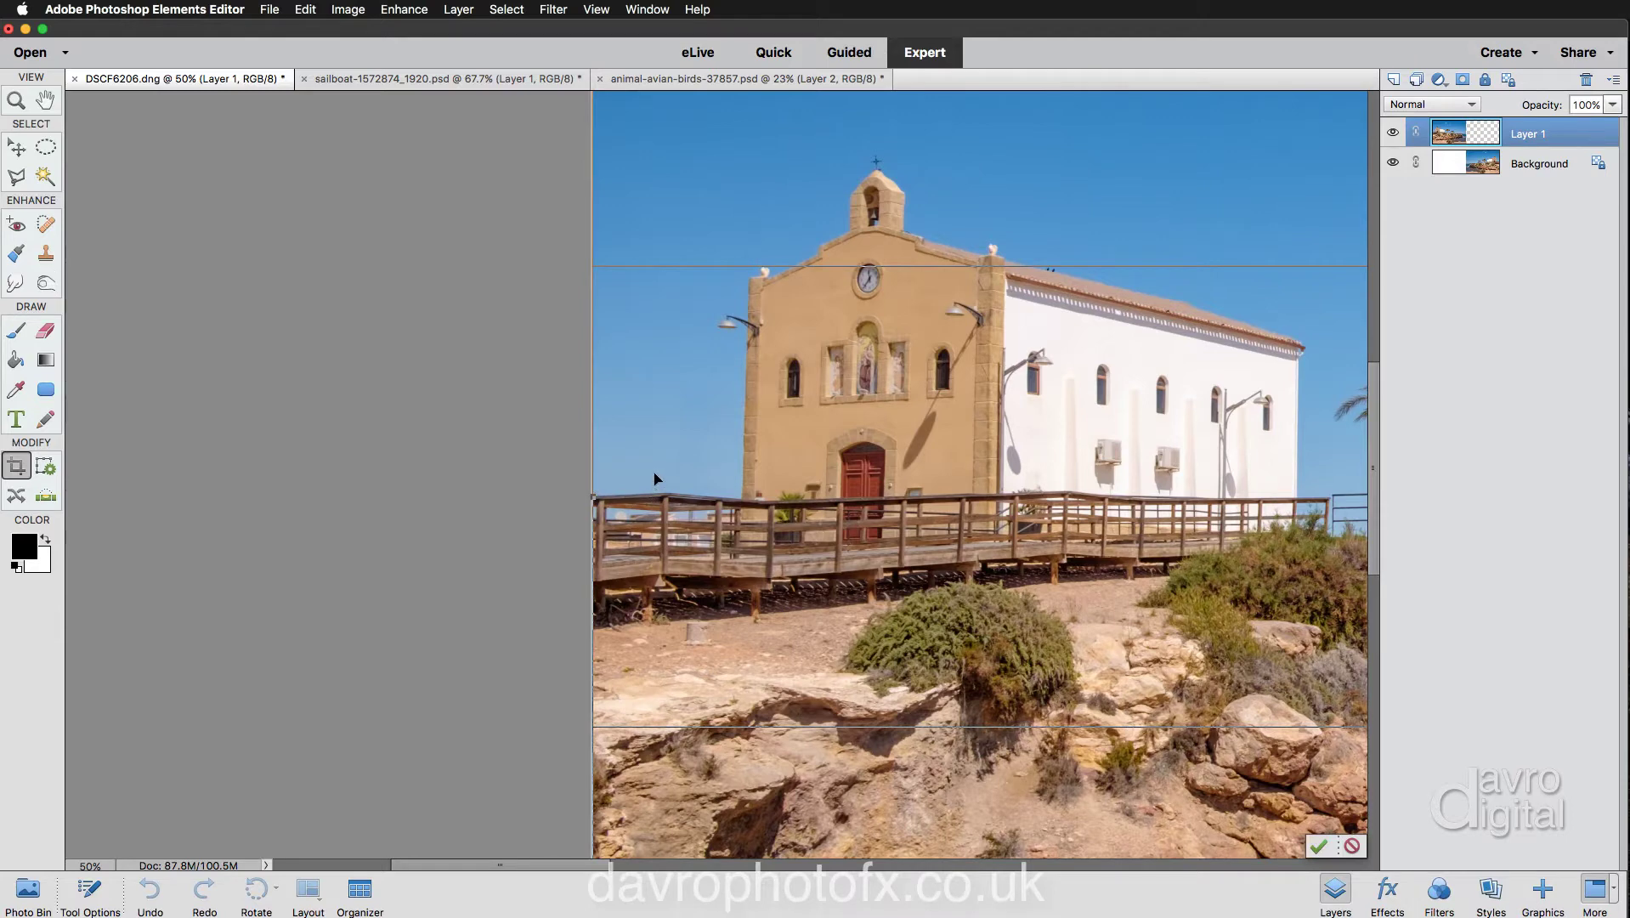
key(Return)
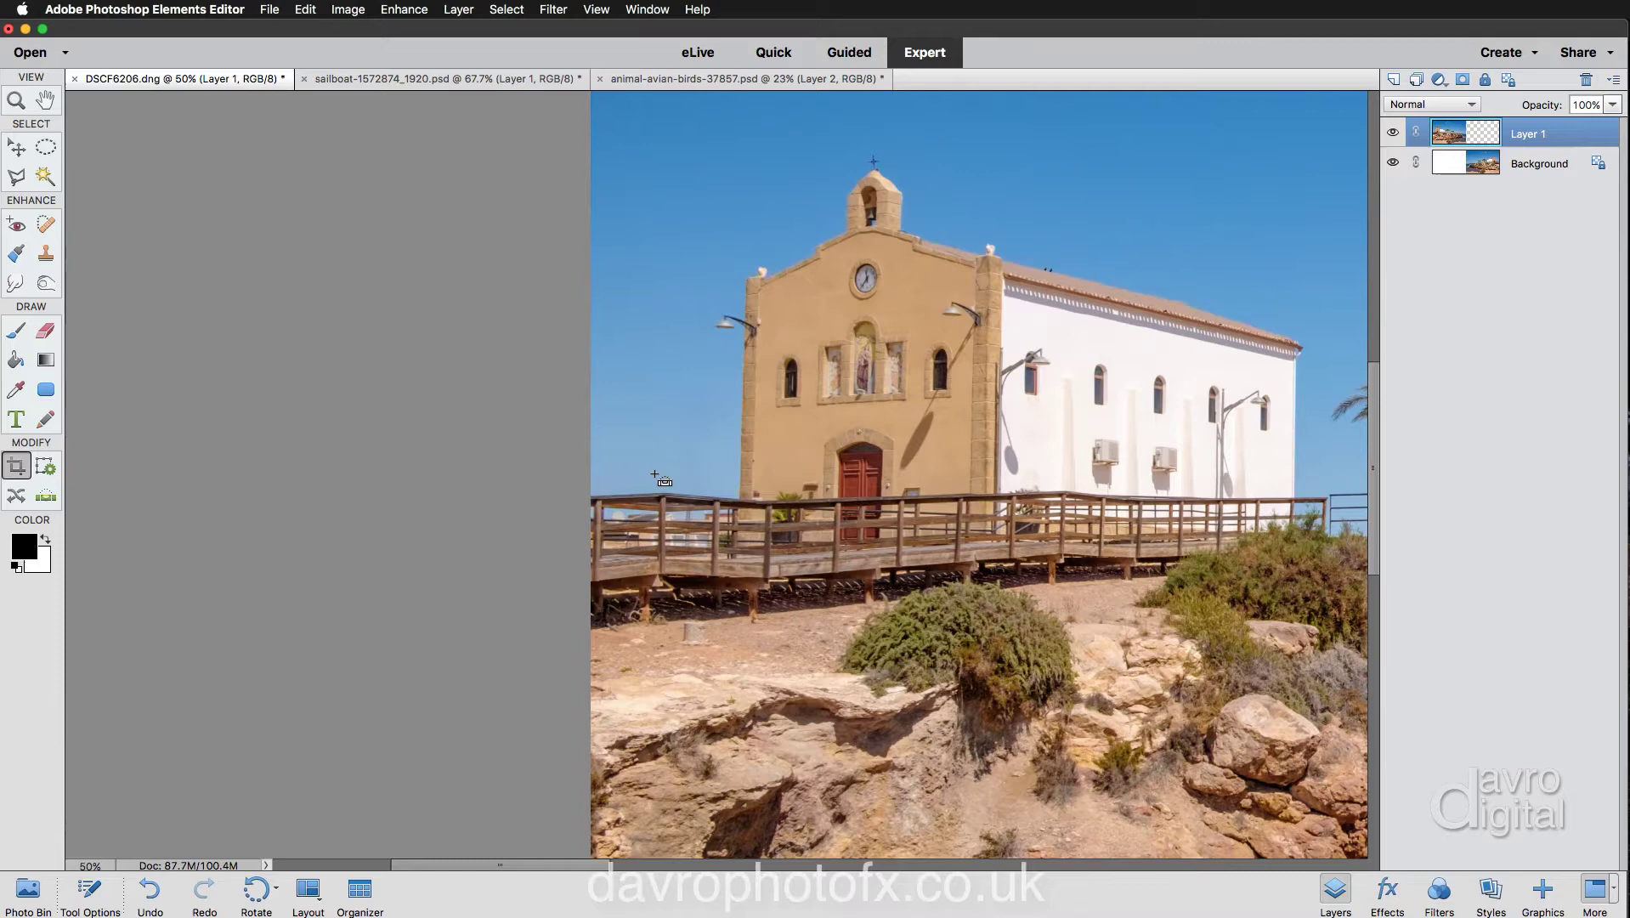
key(super+0)
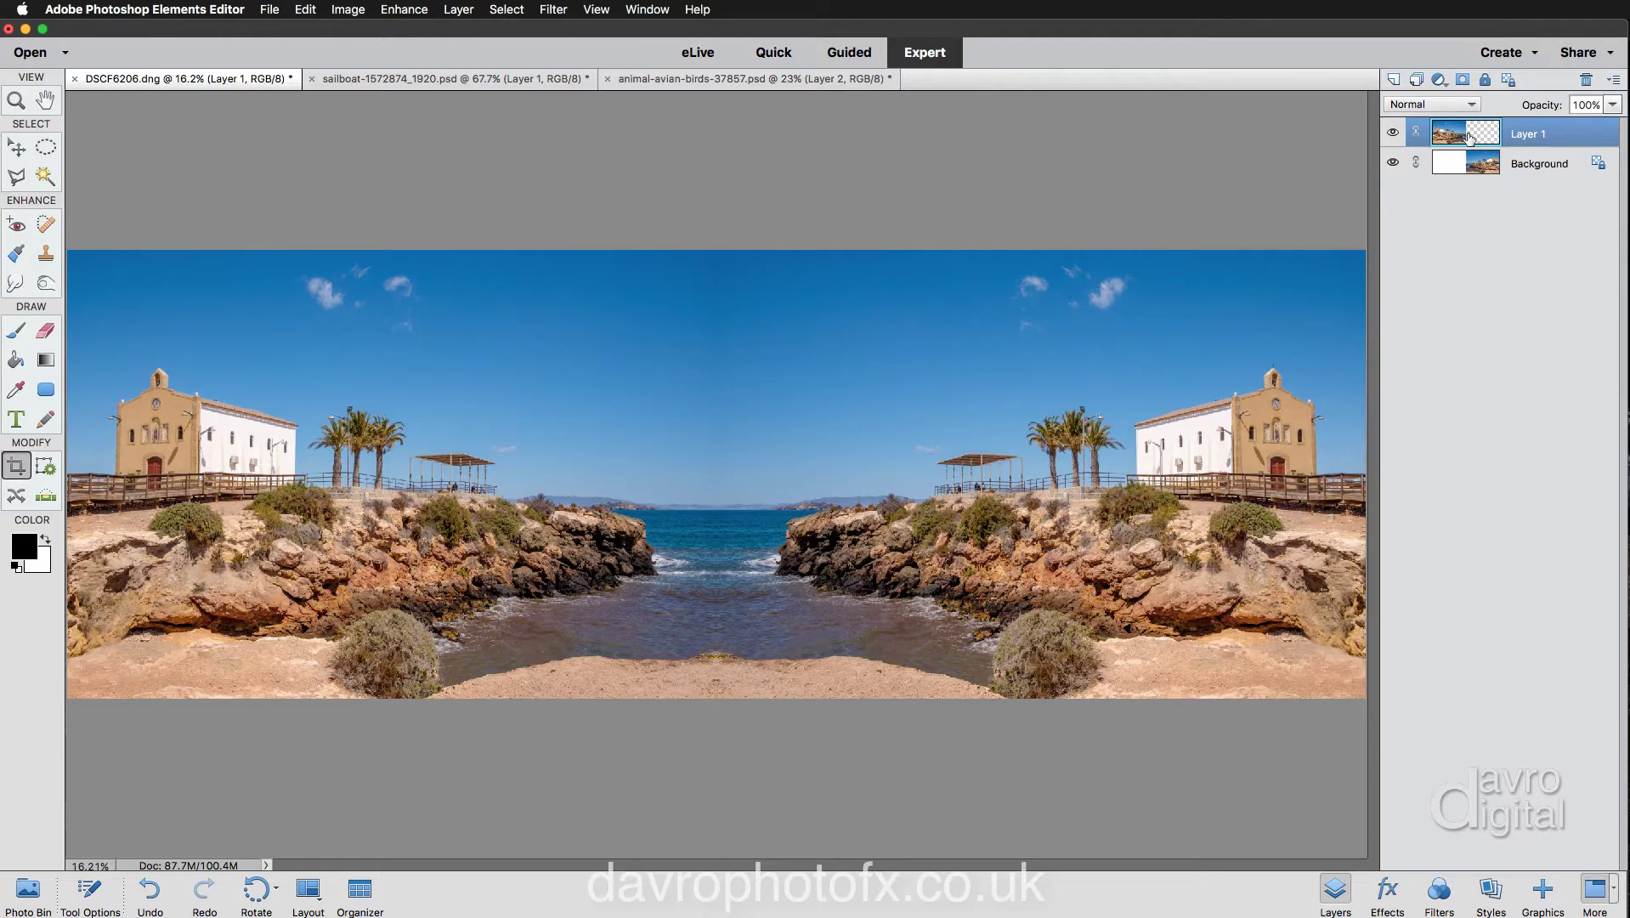
- Merge Layer 1 into the Background and resize the image to 4000 × 1381 pixels
click(456, 10)
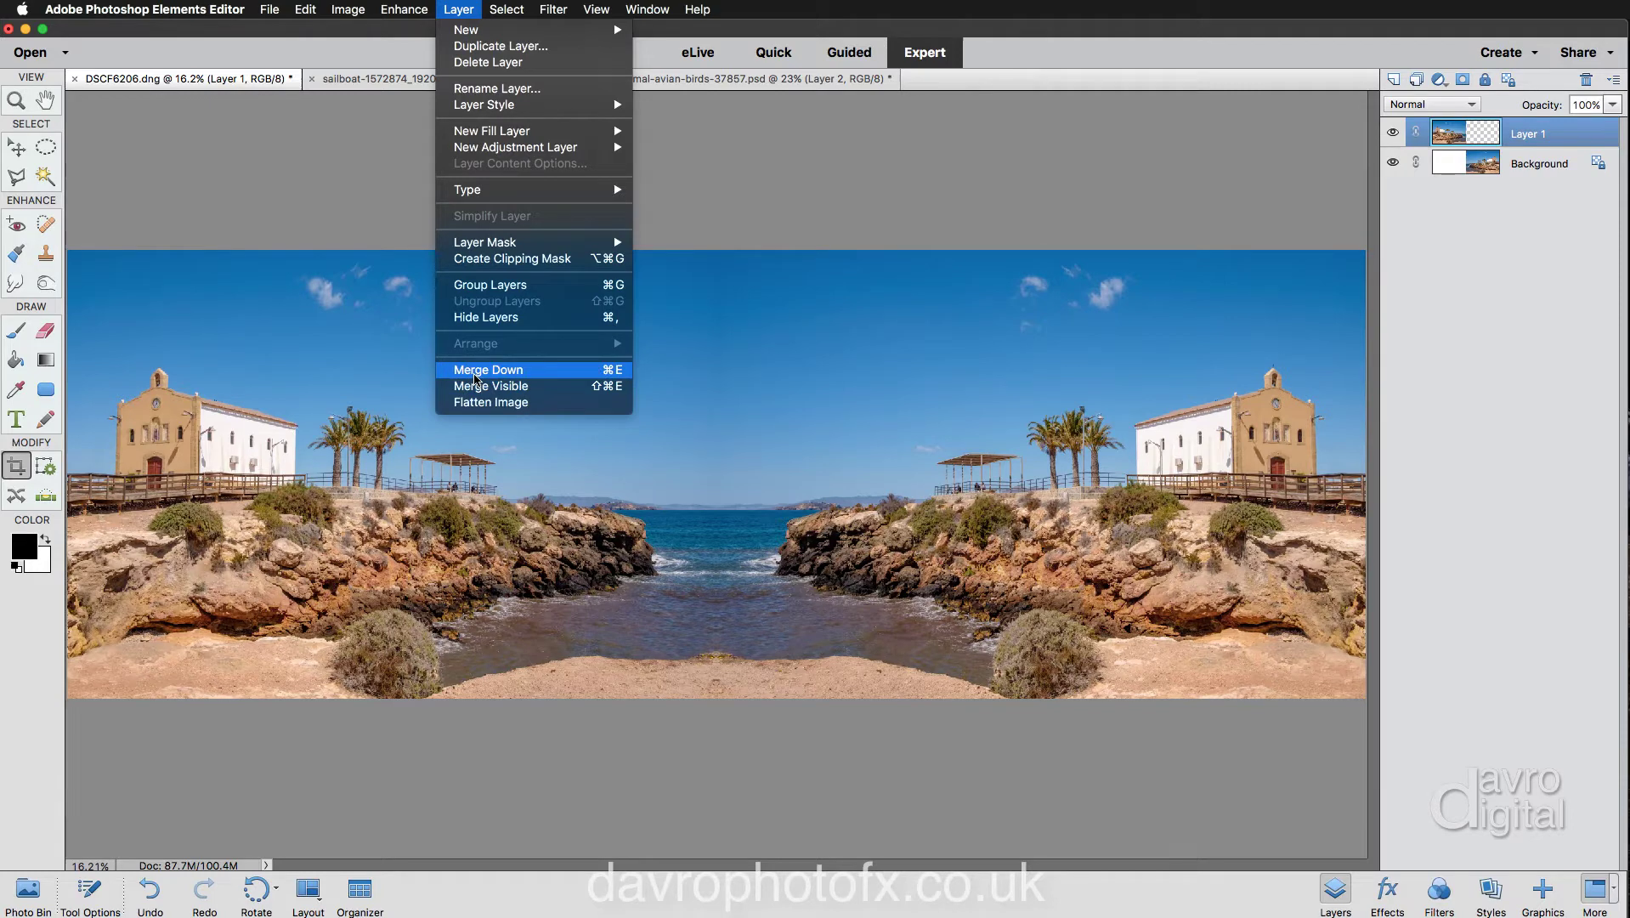
click(475, 371)
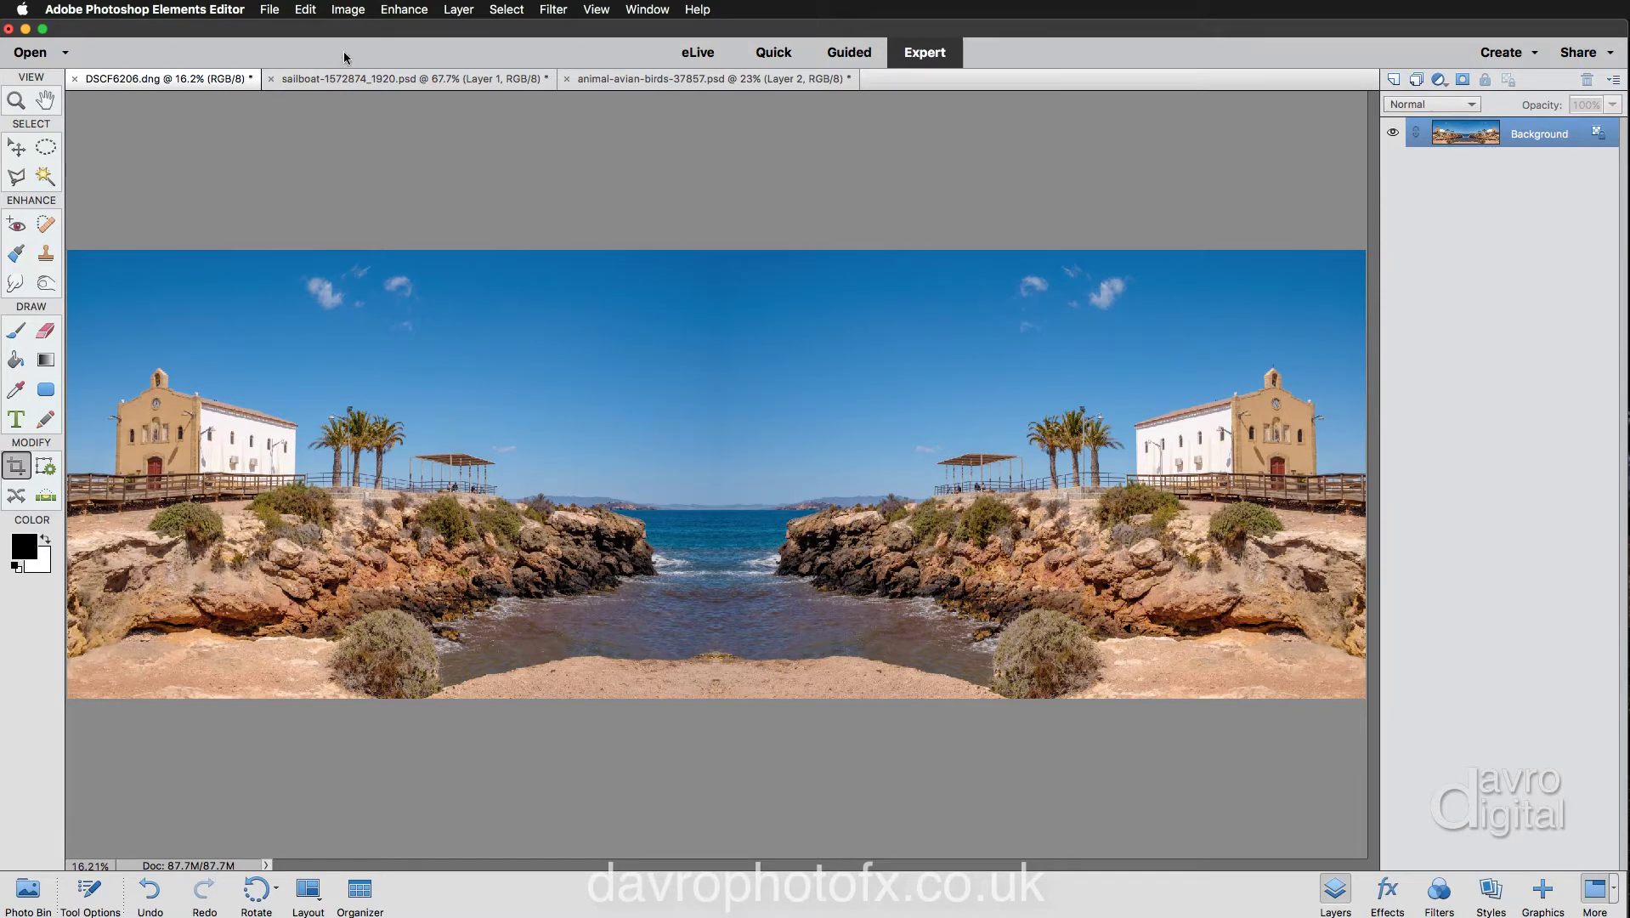
click(346, 9)
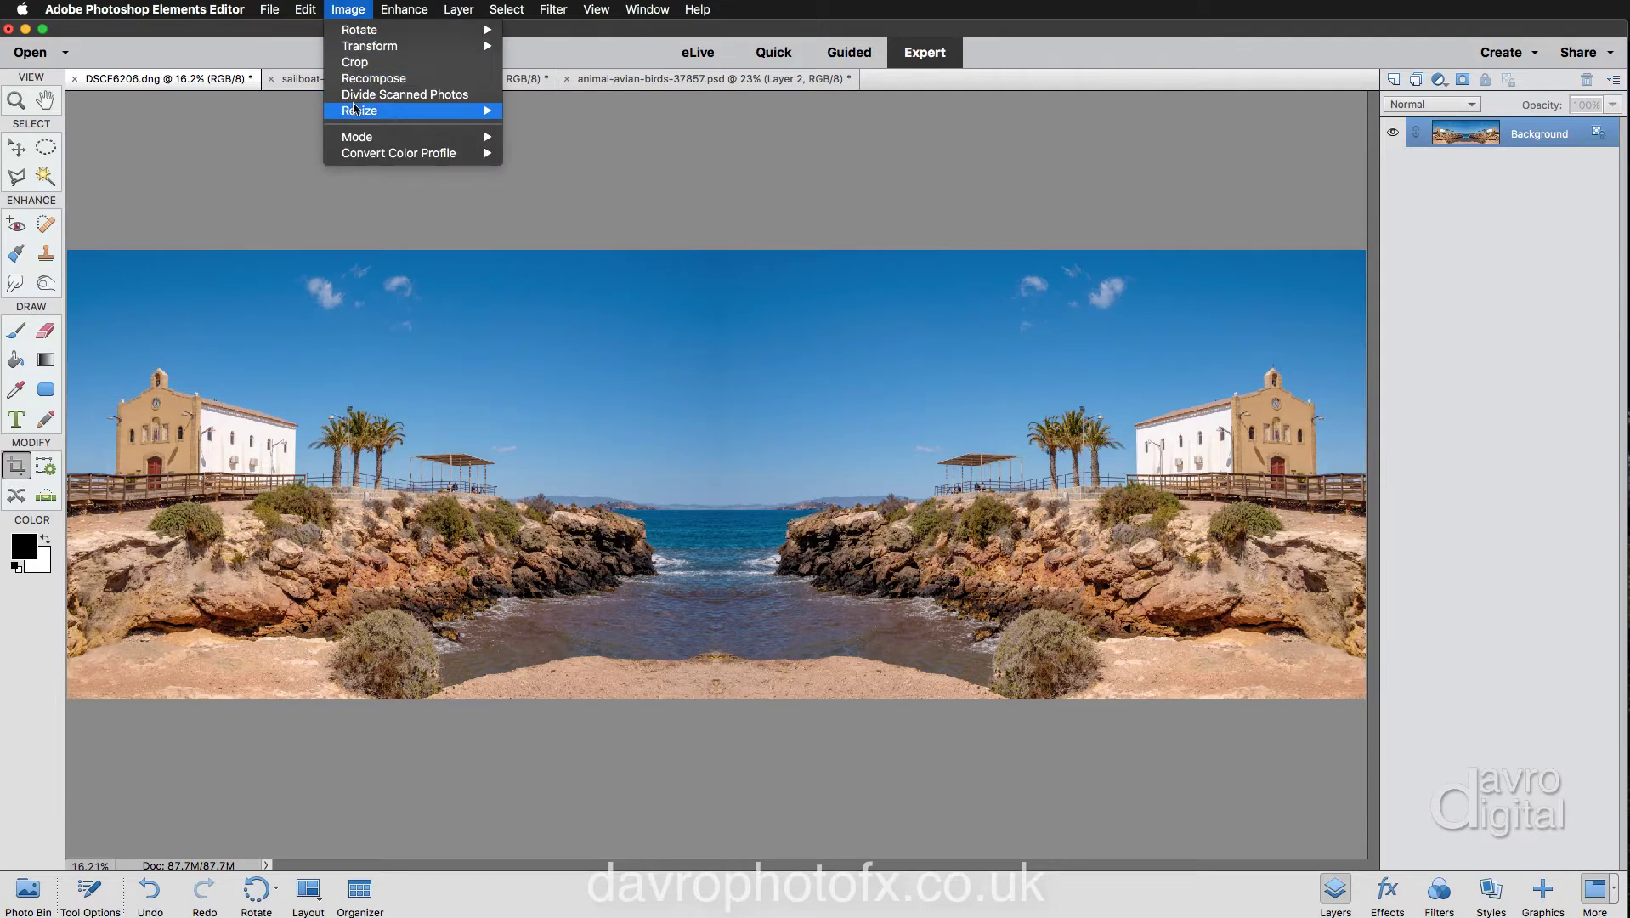
mouse_move(403, 111)
click(546, 110)
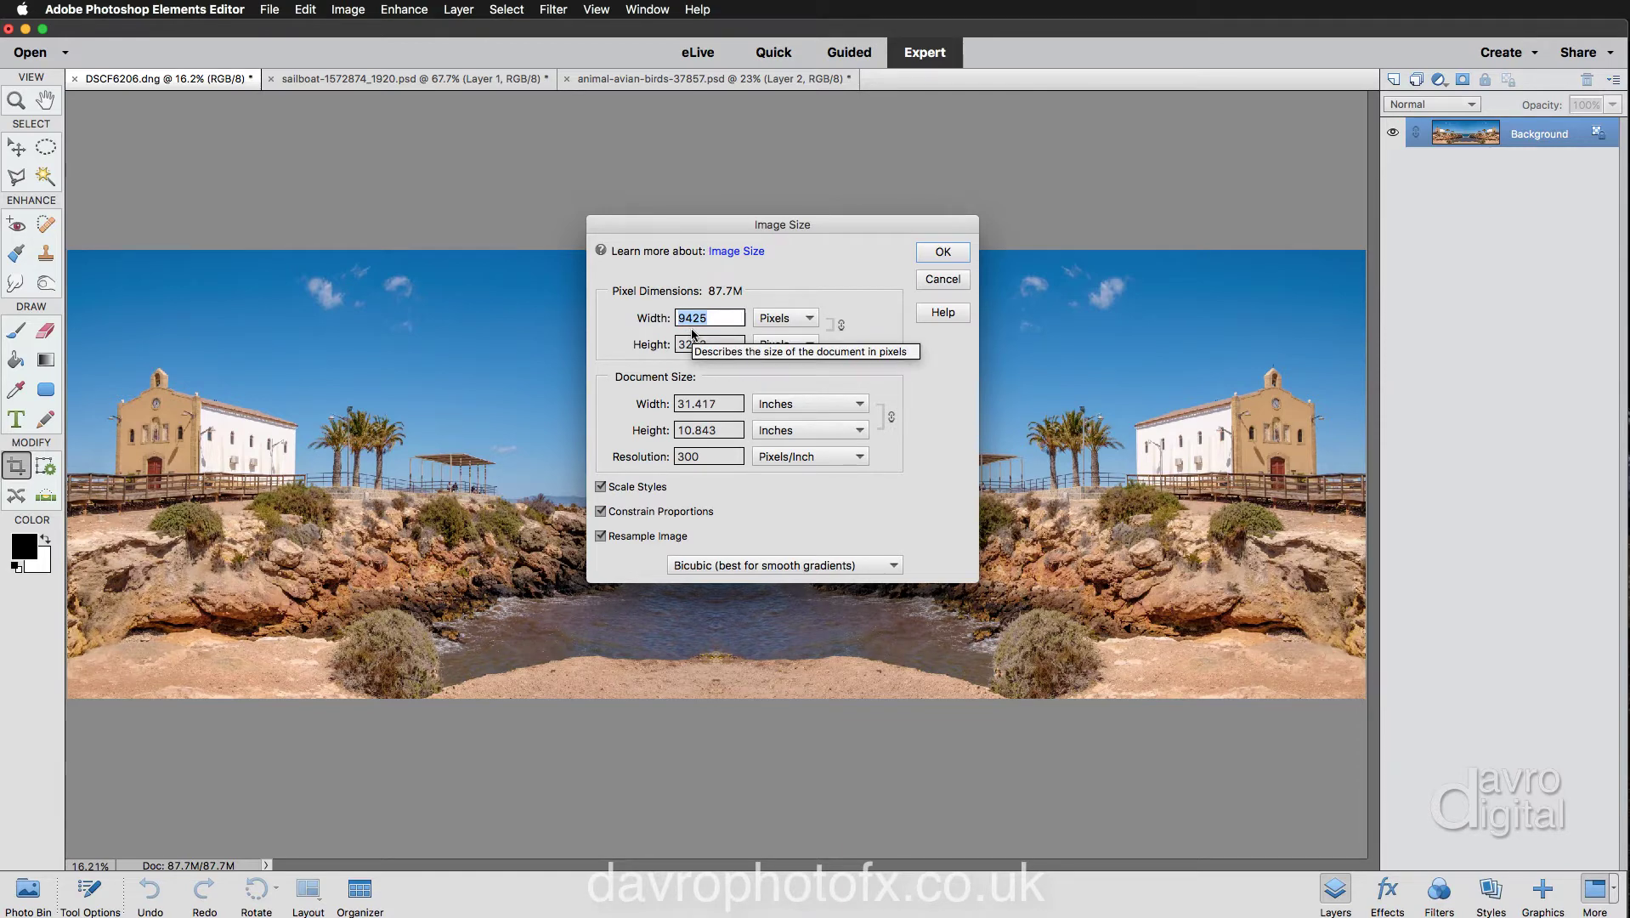
text(400)
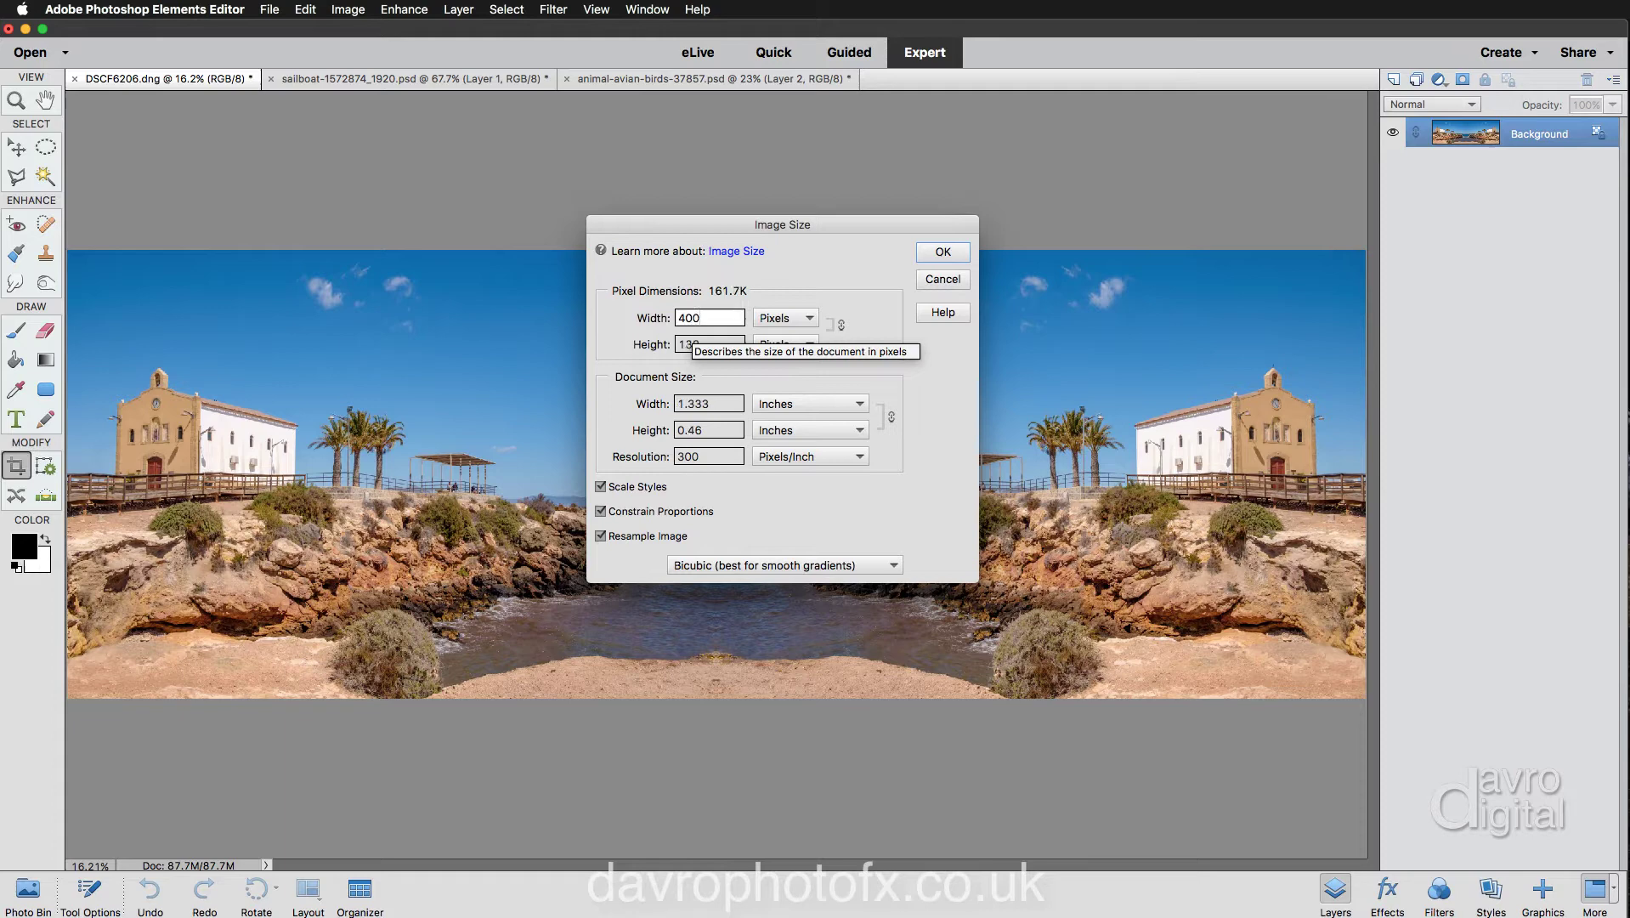
text(0)
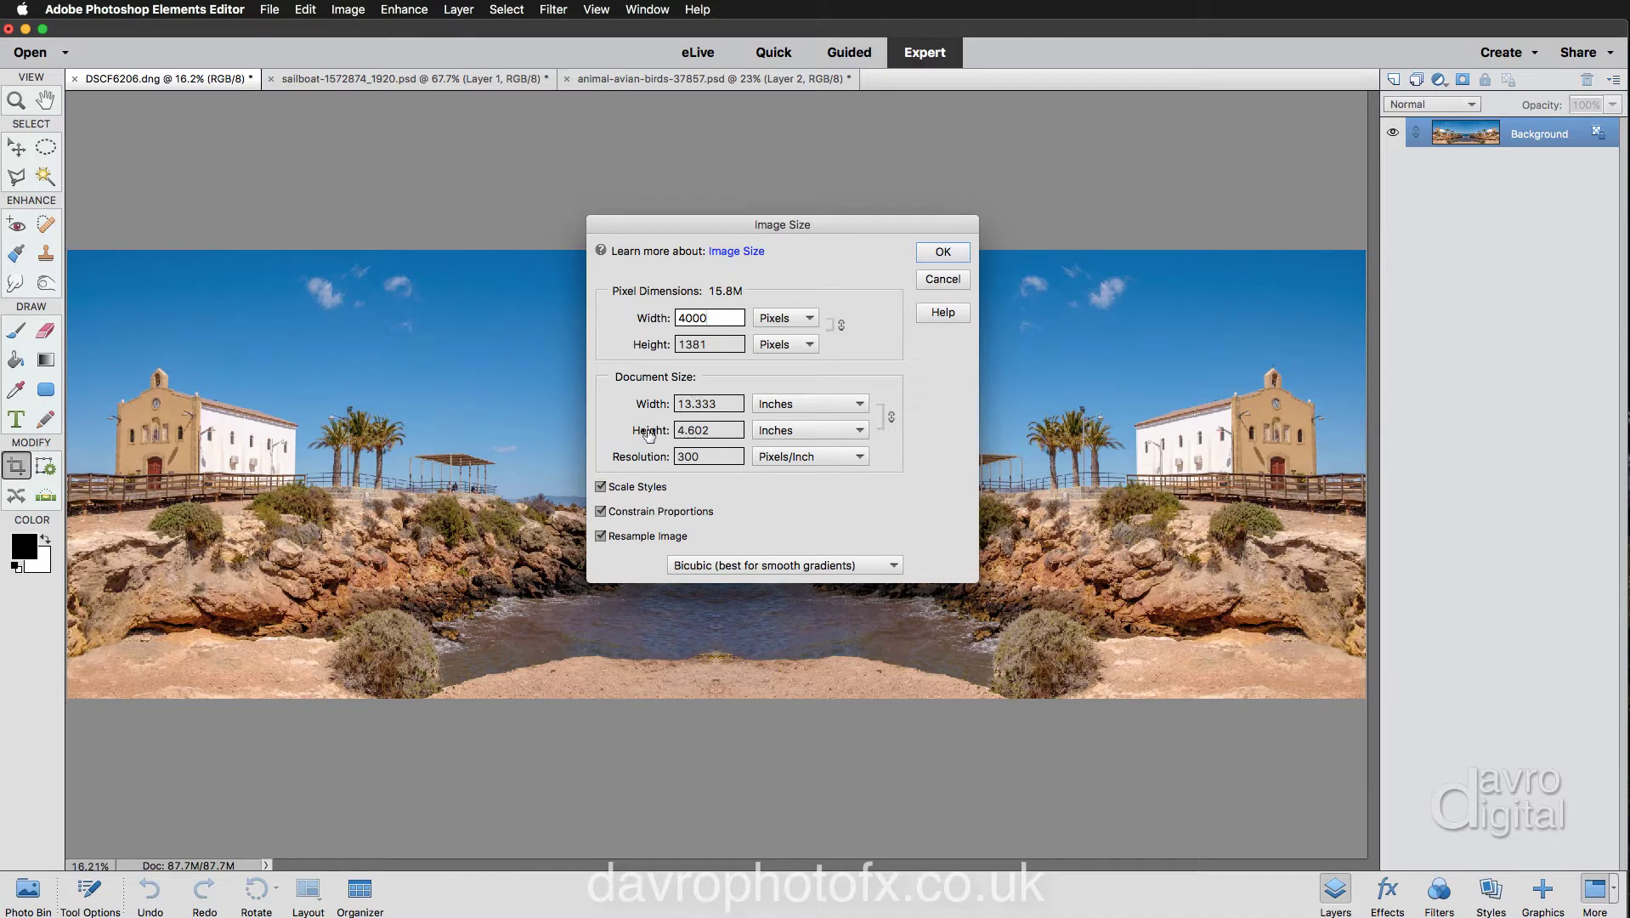
click(941, 253)
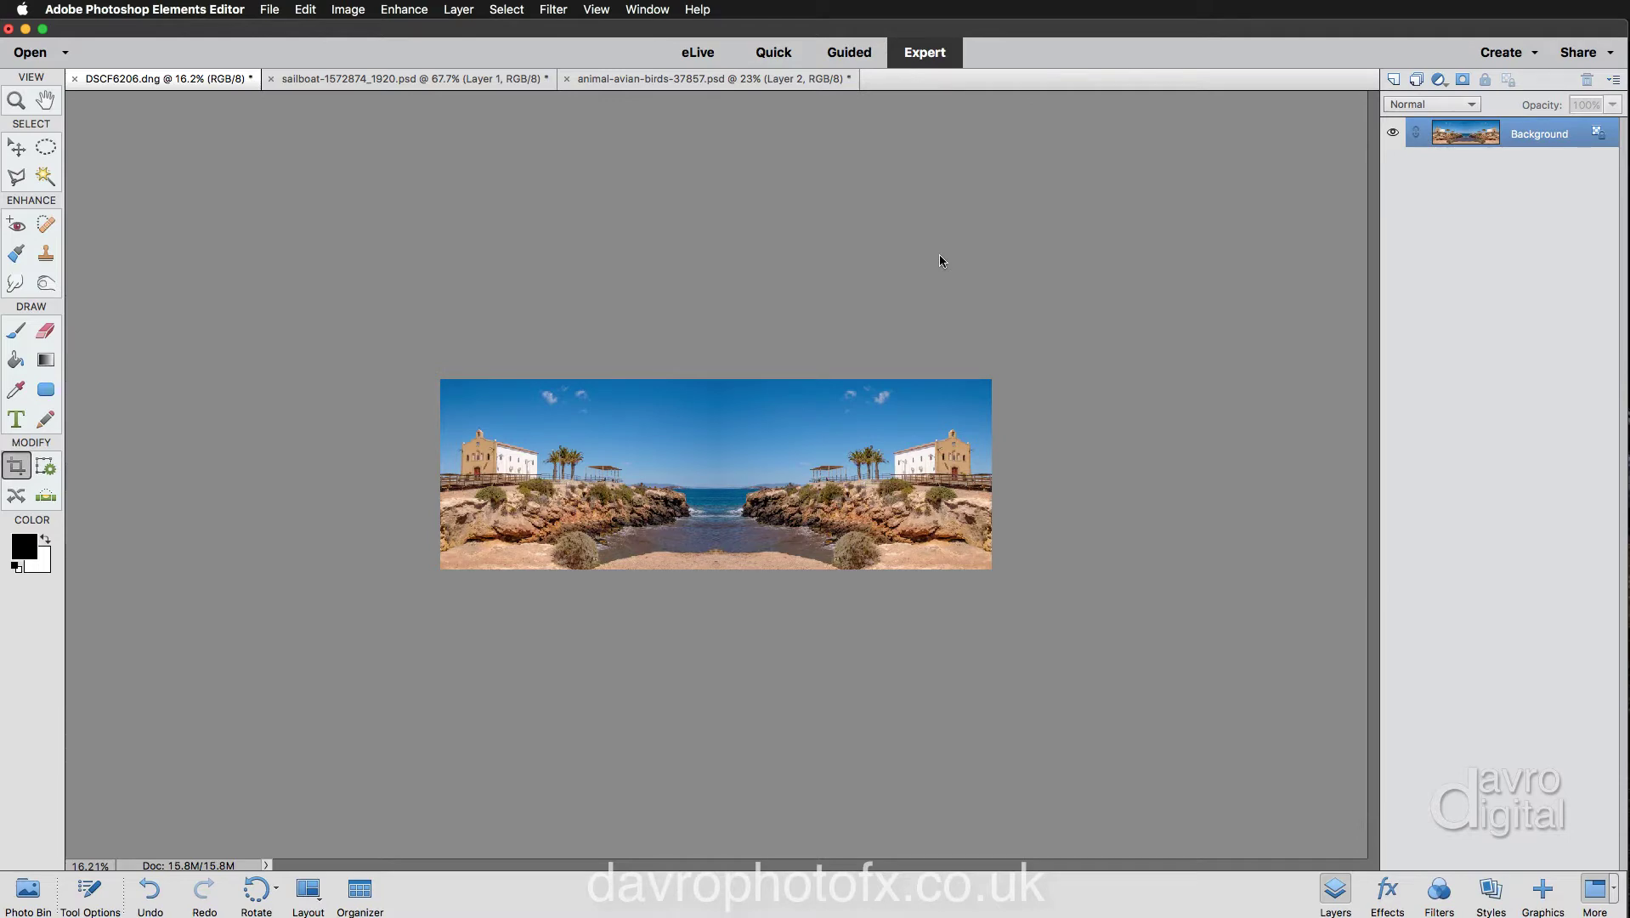
- Convert the Background into an ordinary layer named Layer 0
key(super+0)
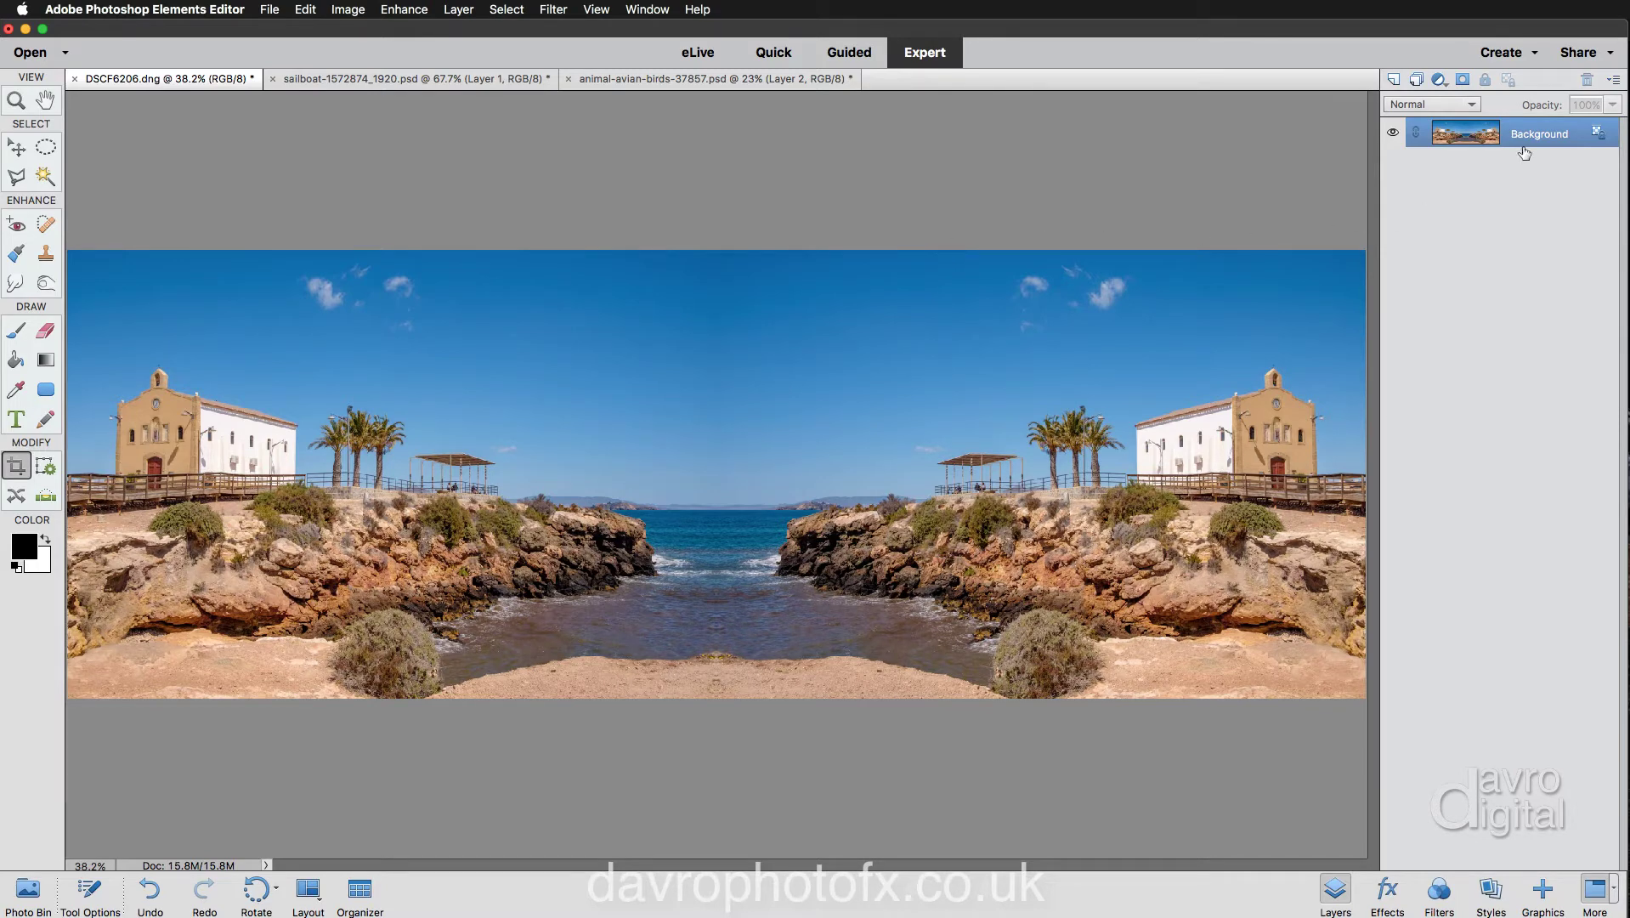
double_click(1571, 134)
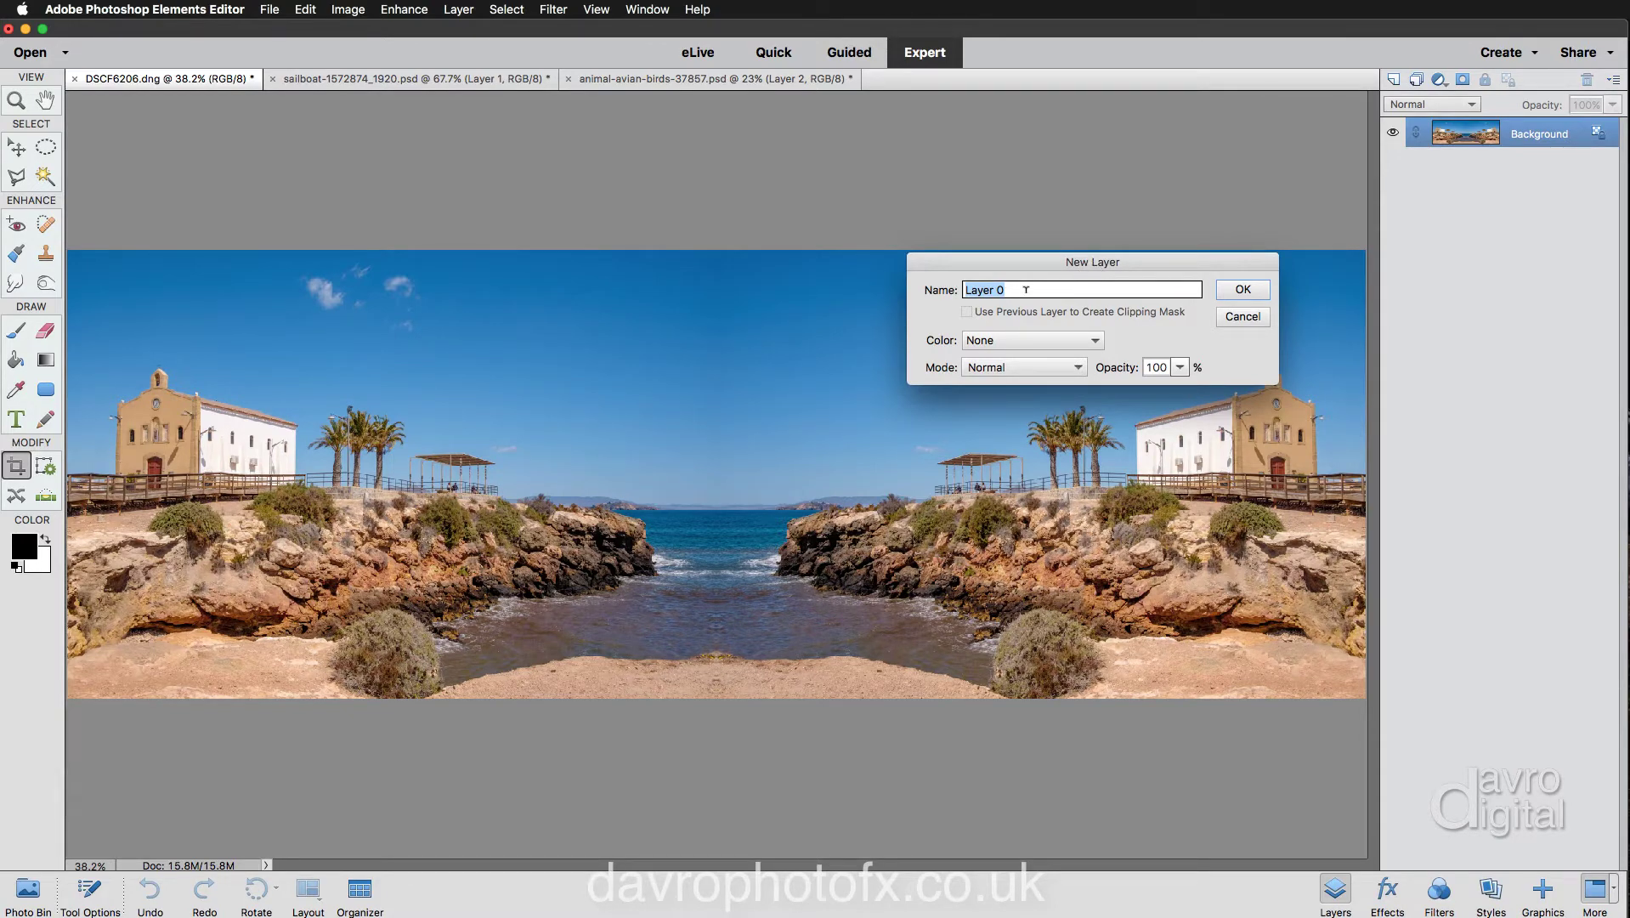
click(1246, 292)
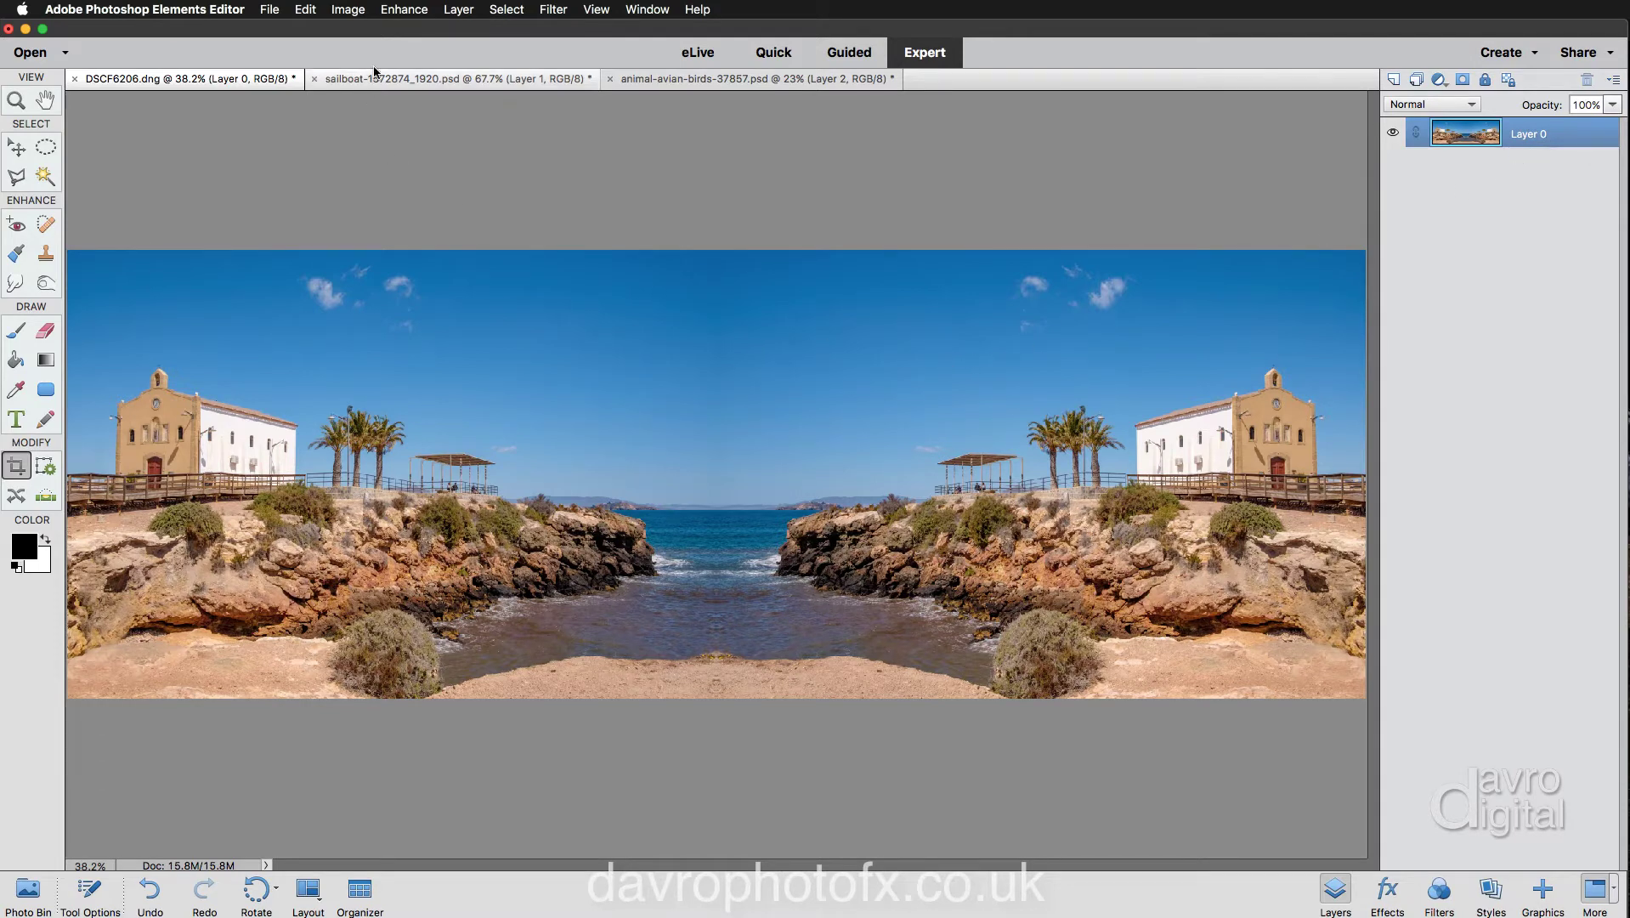
- Flip Layer 0 vertically so the panorama is upside down
click(343, 12)
mouse_move(344, 29)
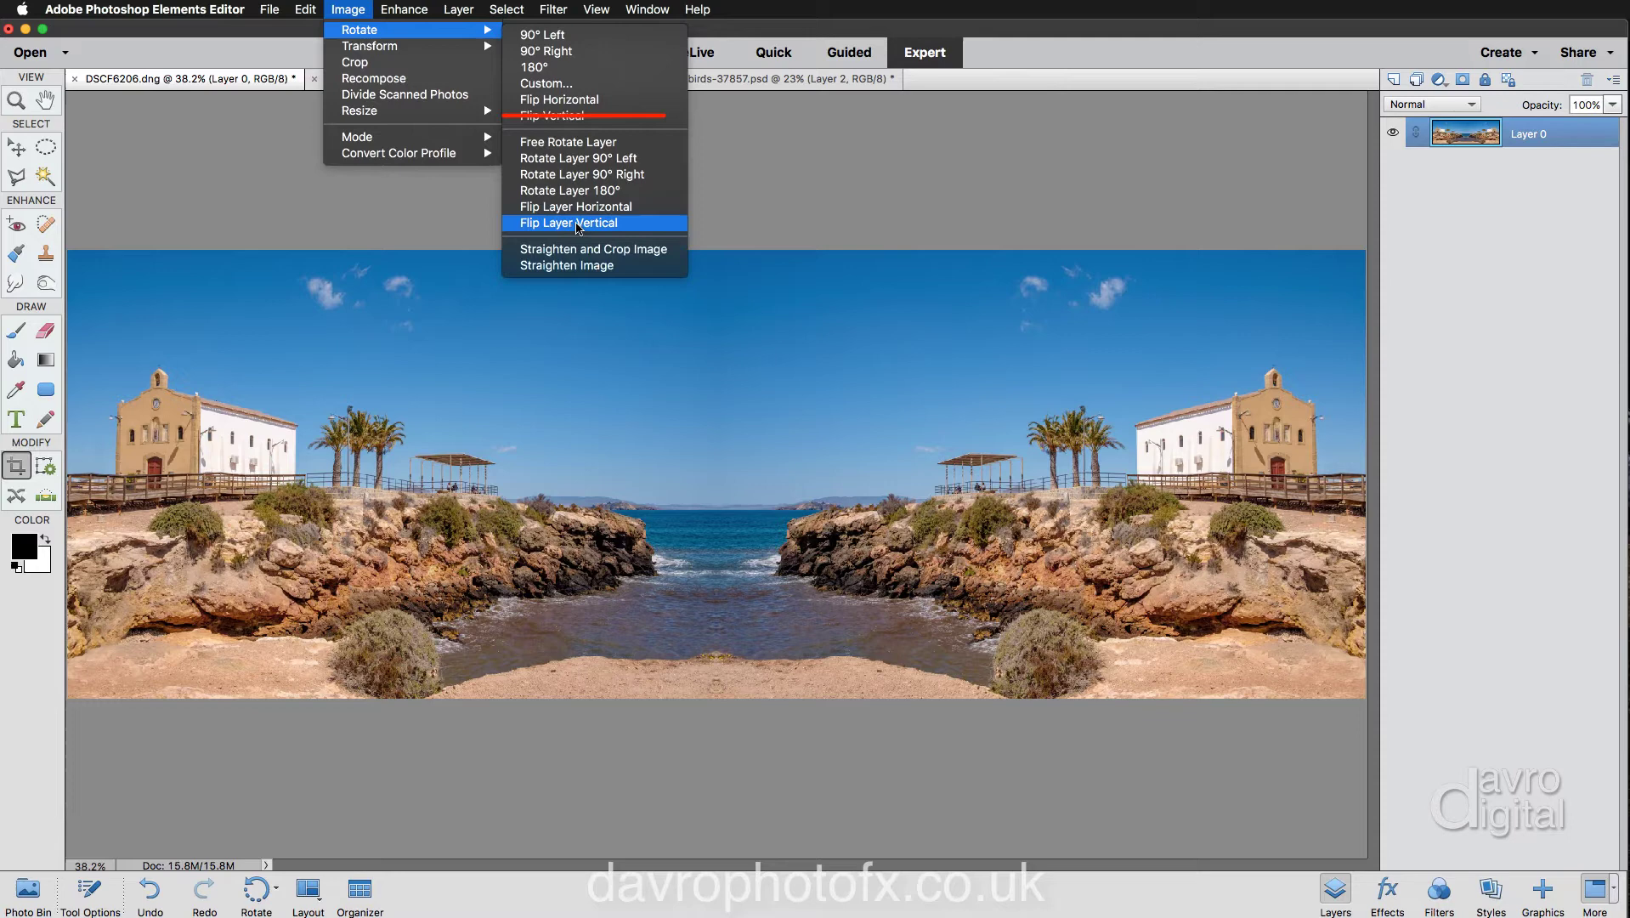
click(575, 224)
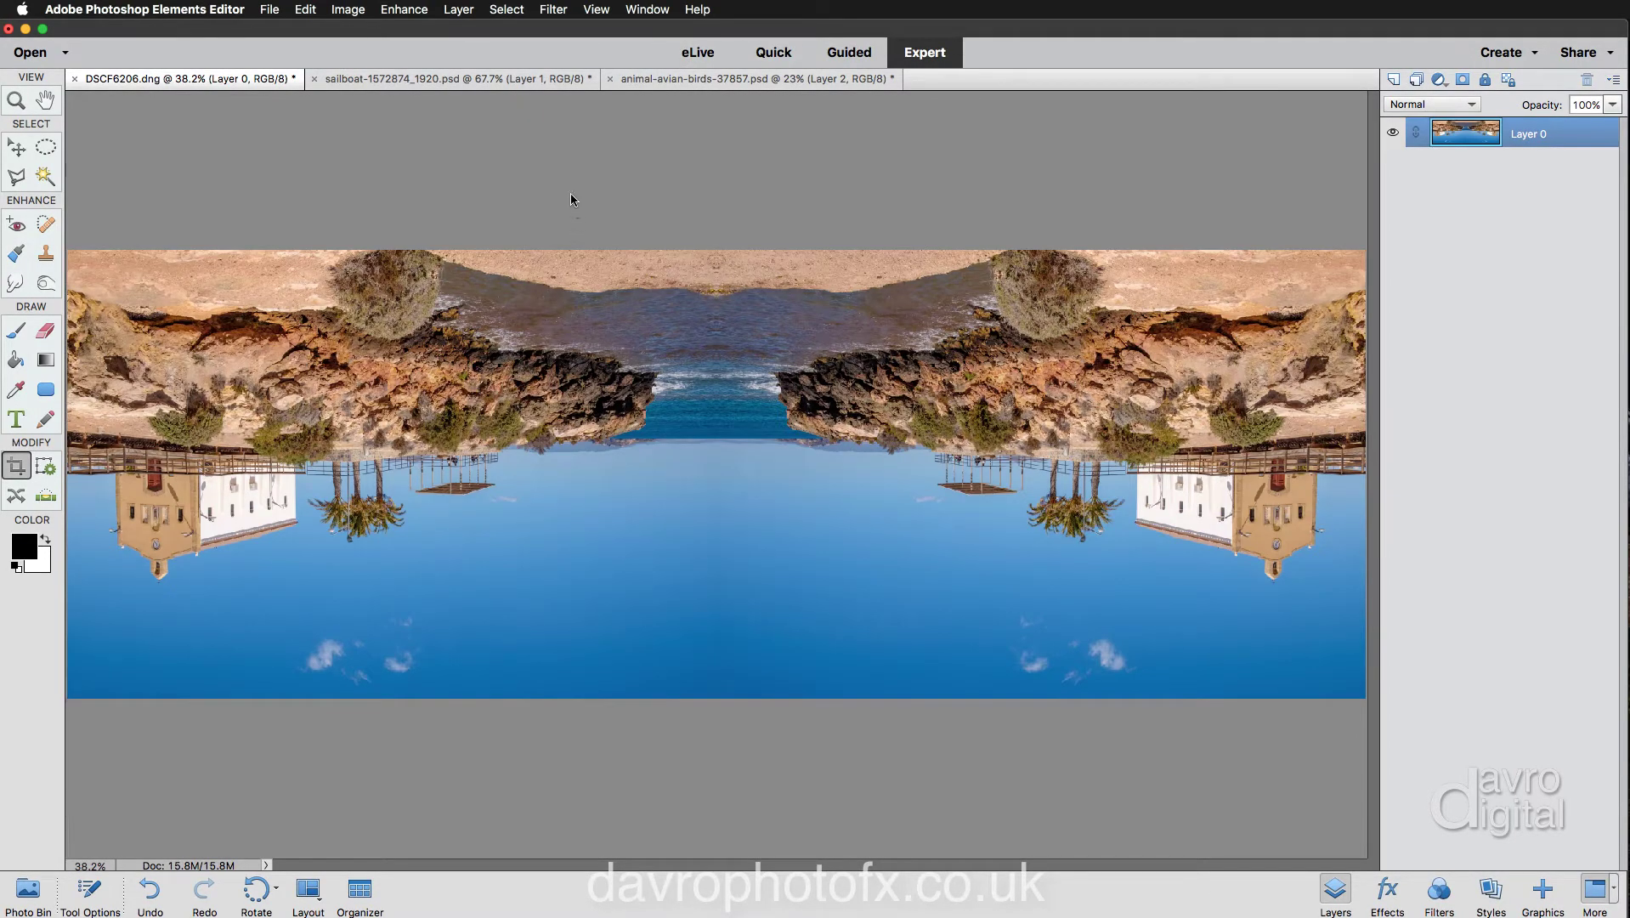
- Apply the Polar Coordinates filter with Rectangular to Polar to the panorama
click(553, 11)
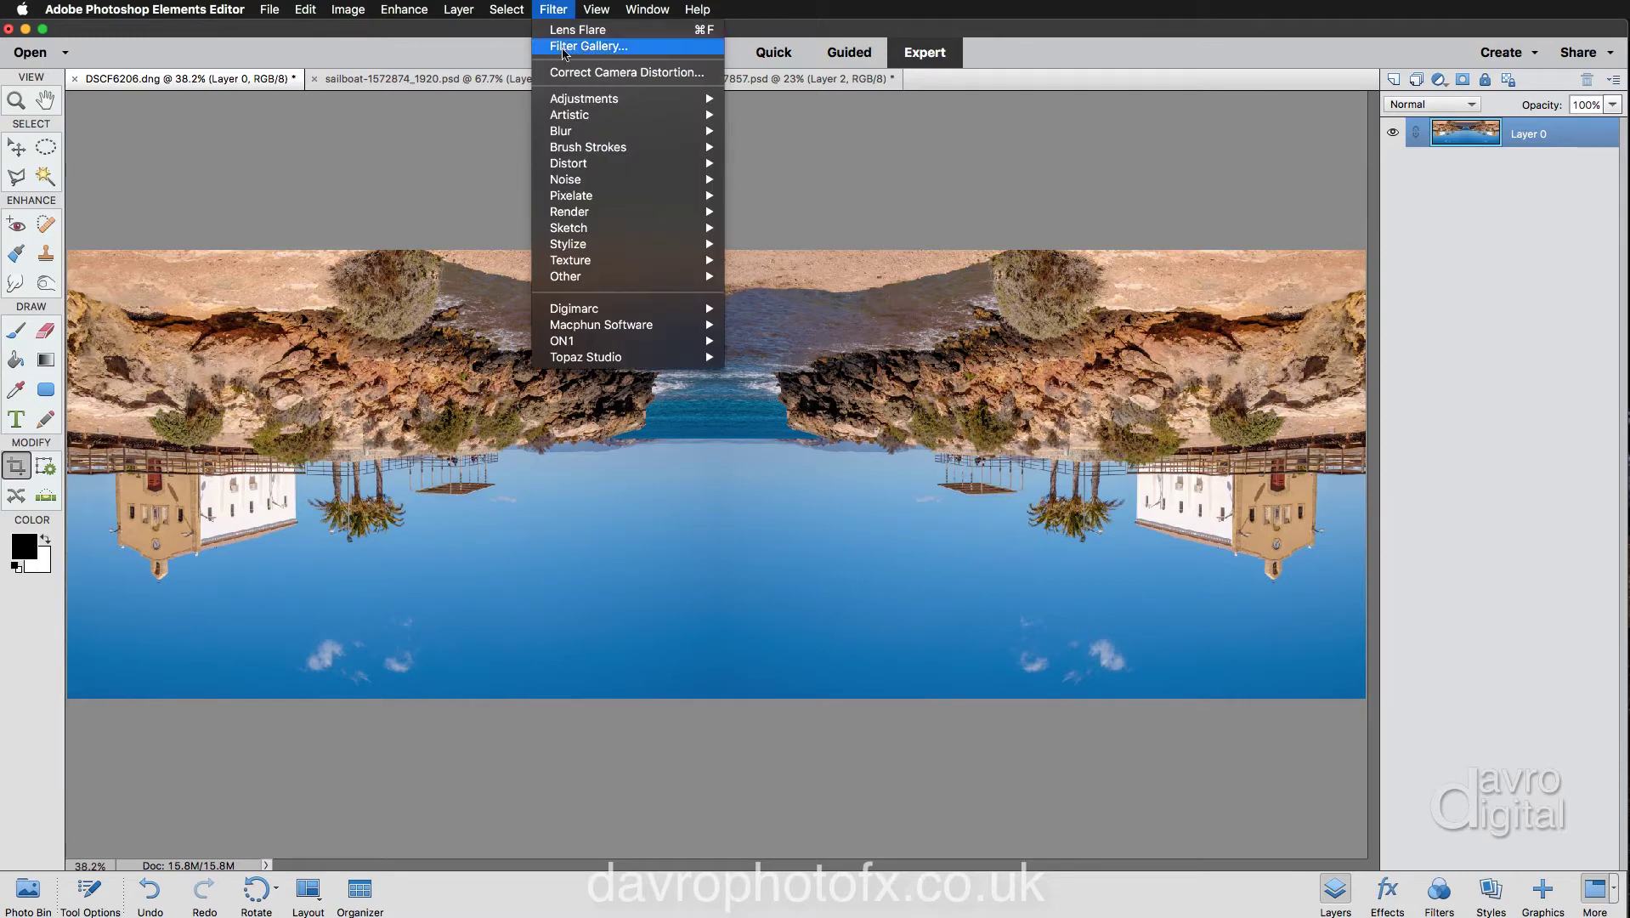
mouse_move(583, 164)
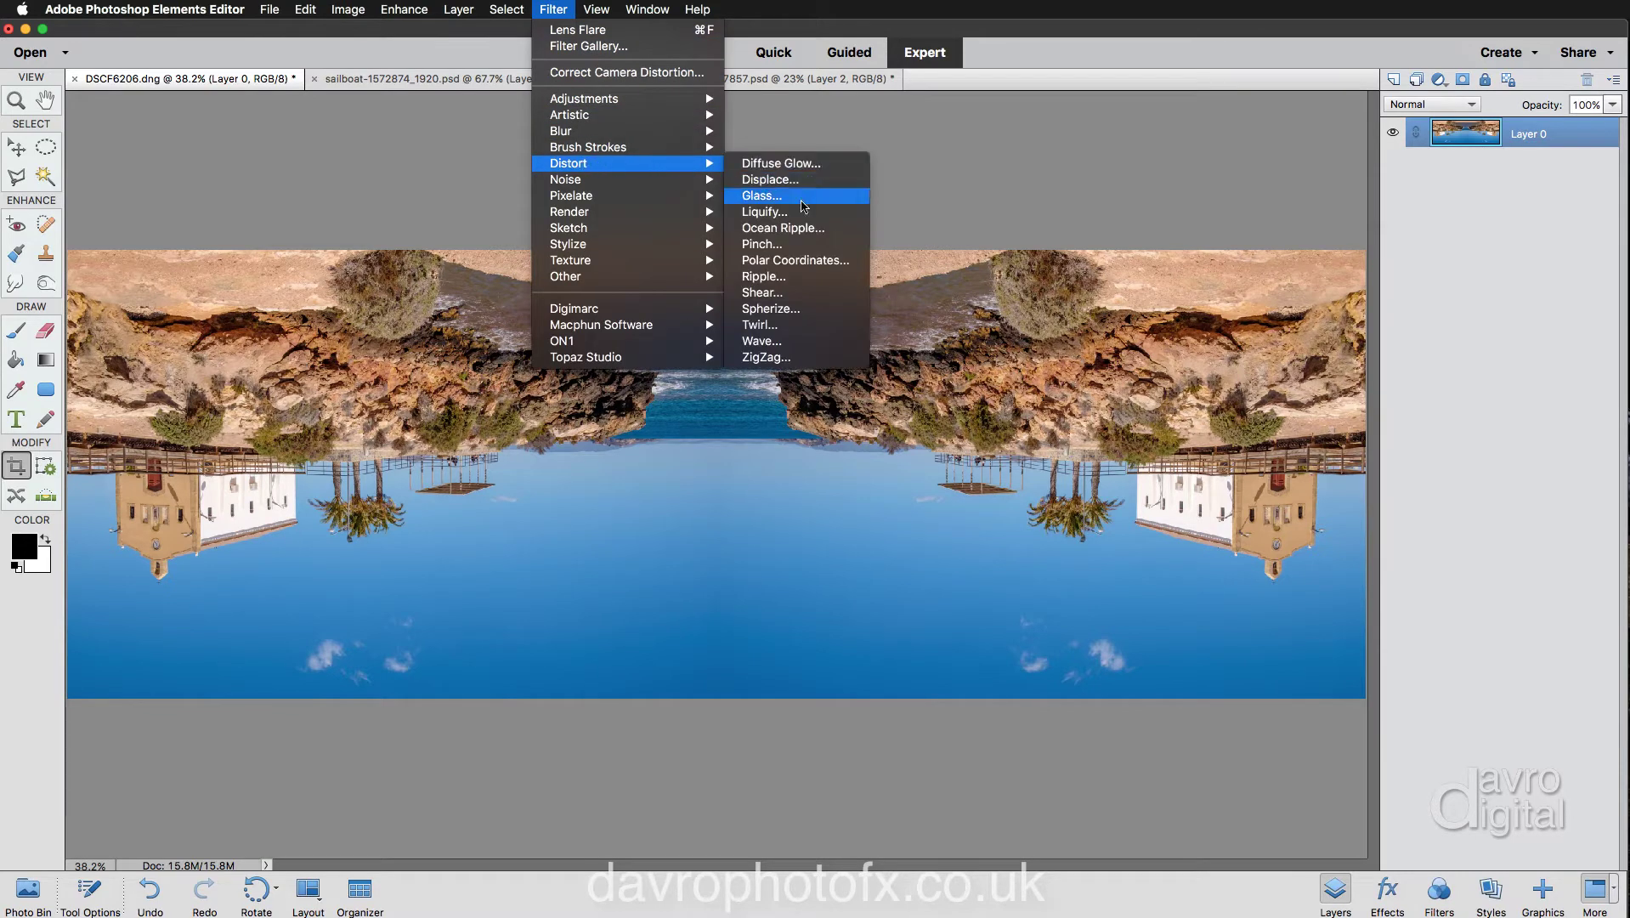
click(805, 260)
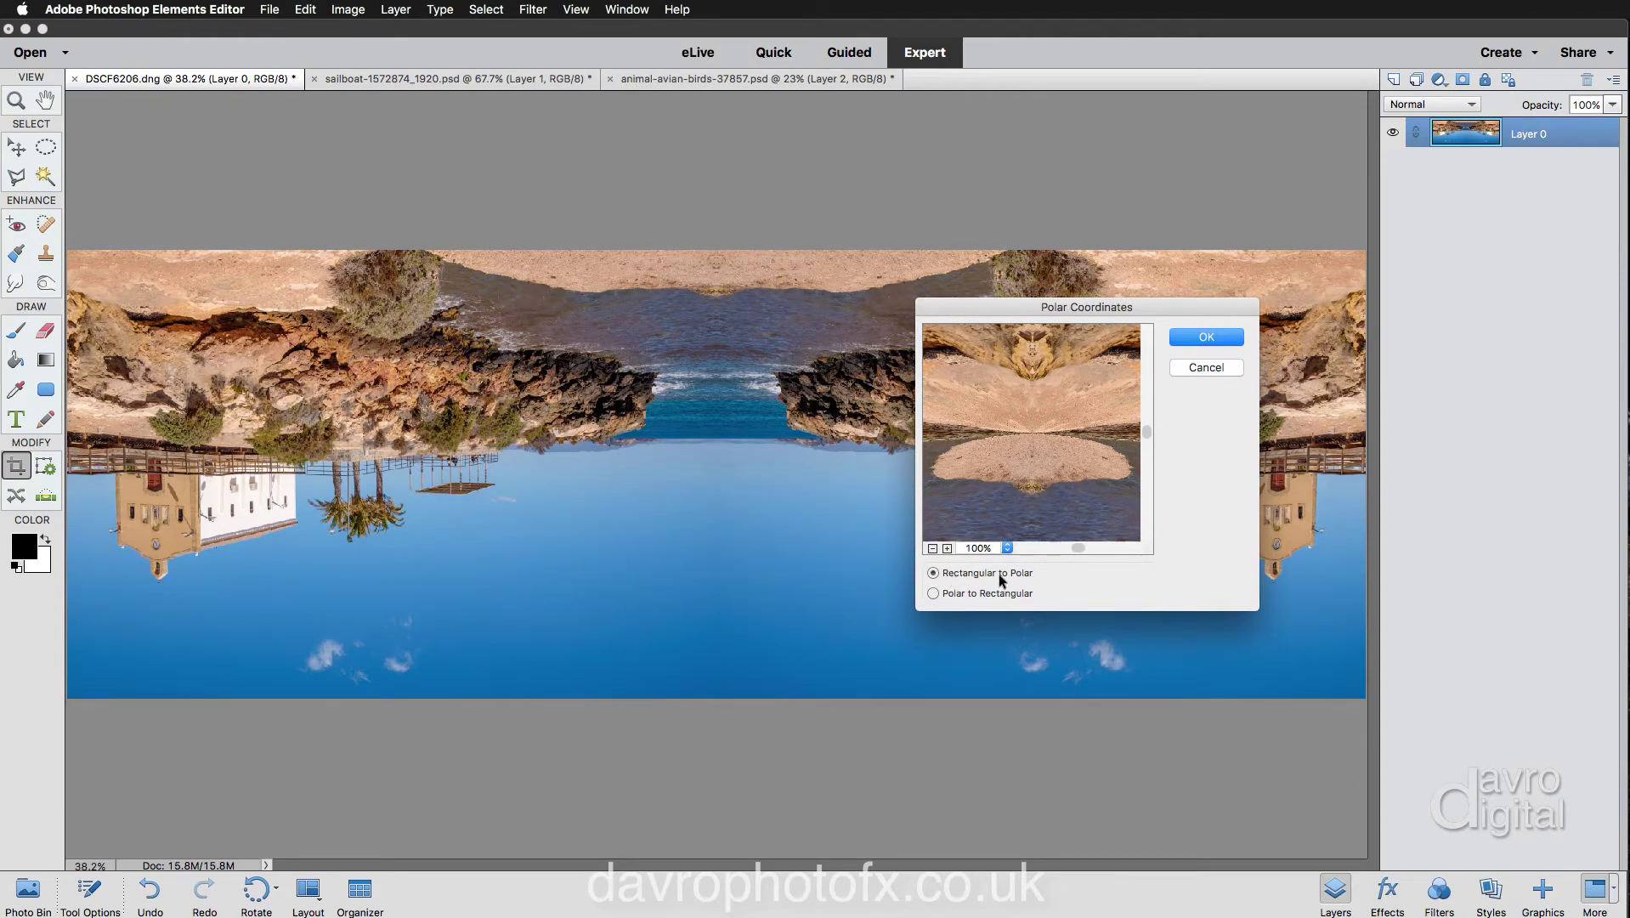
click(1200, 338)
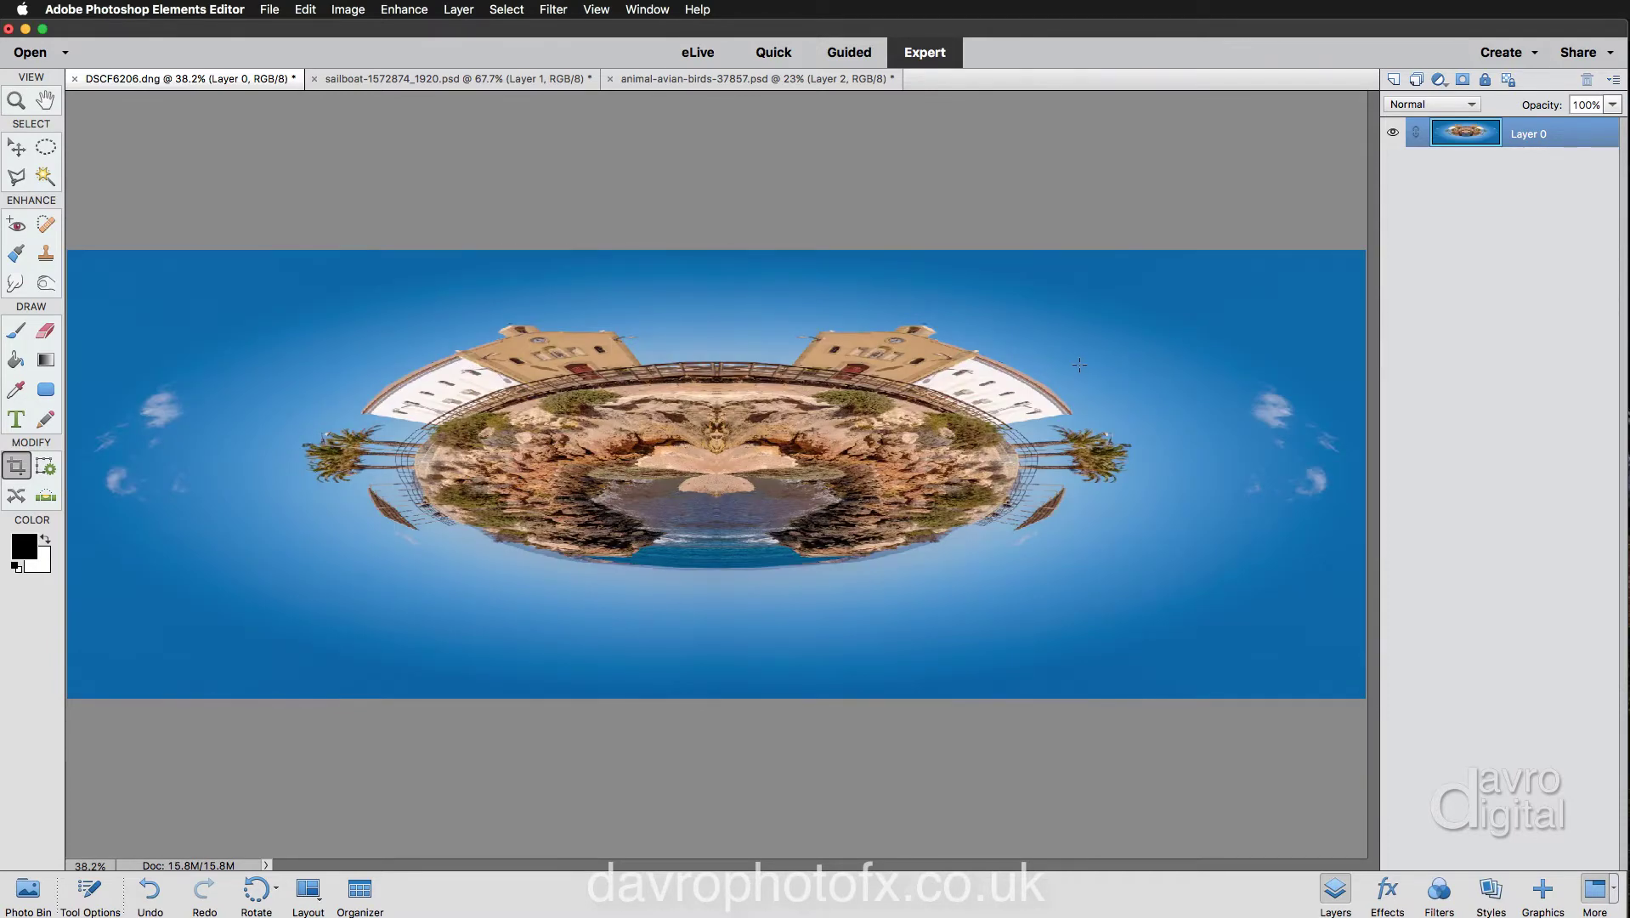
- Free Transform Layer 0 and stretch it downward to about 11.19 inches tall
click(341, 10)
mouse_move(339, 34)
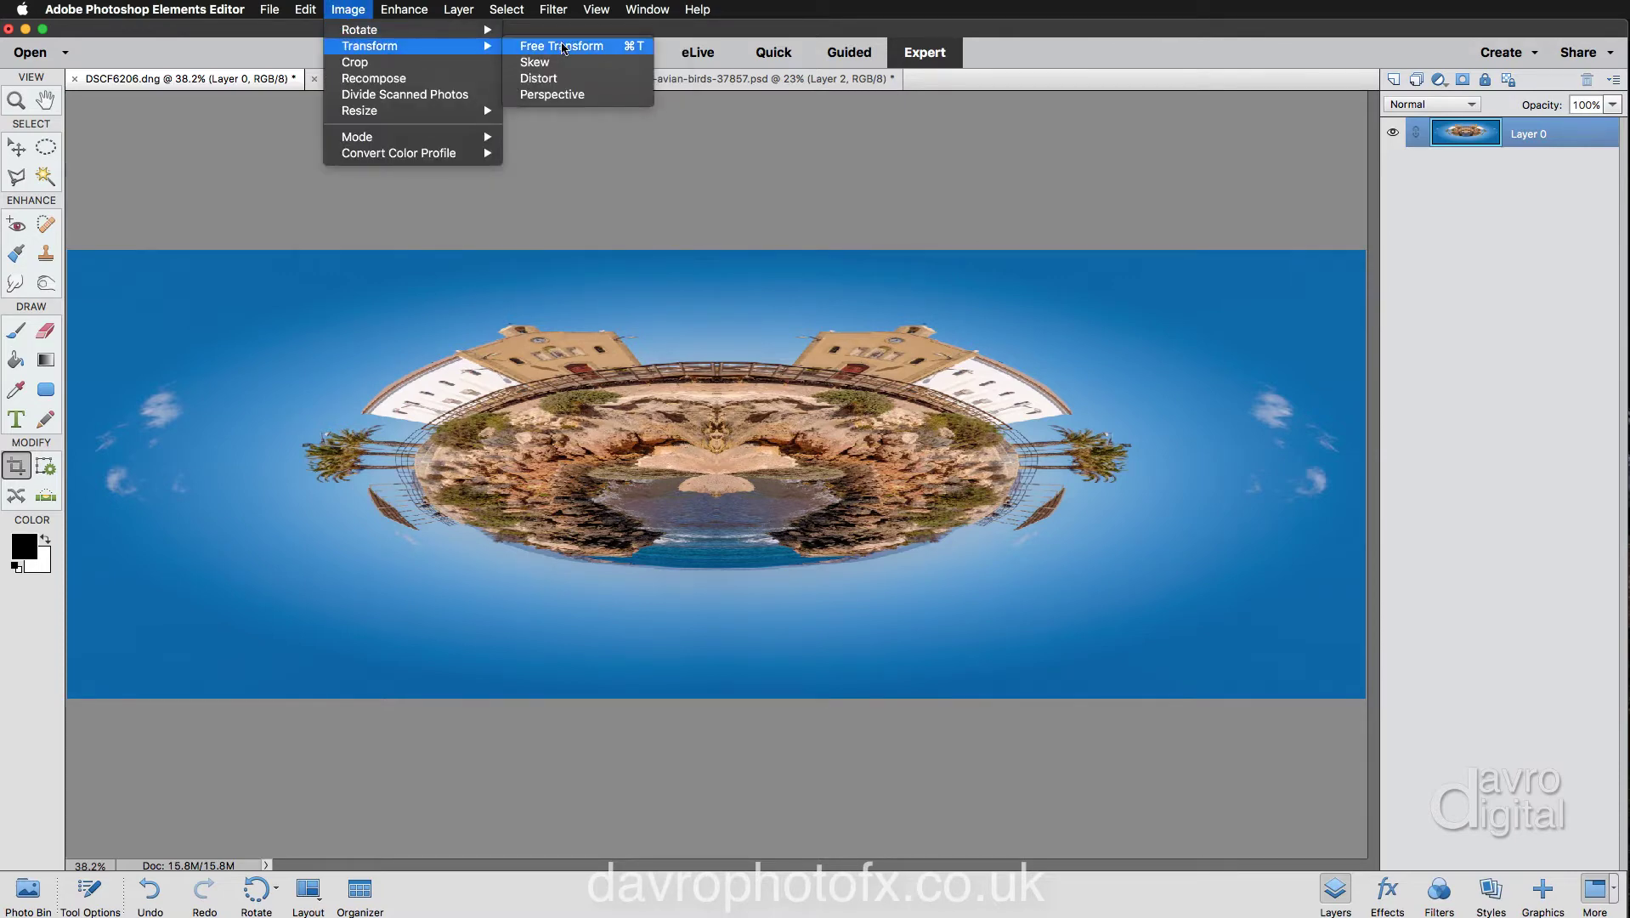
click(620, 48)
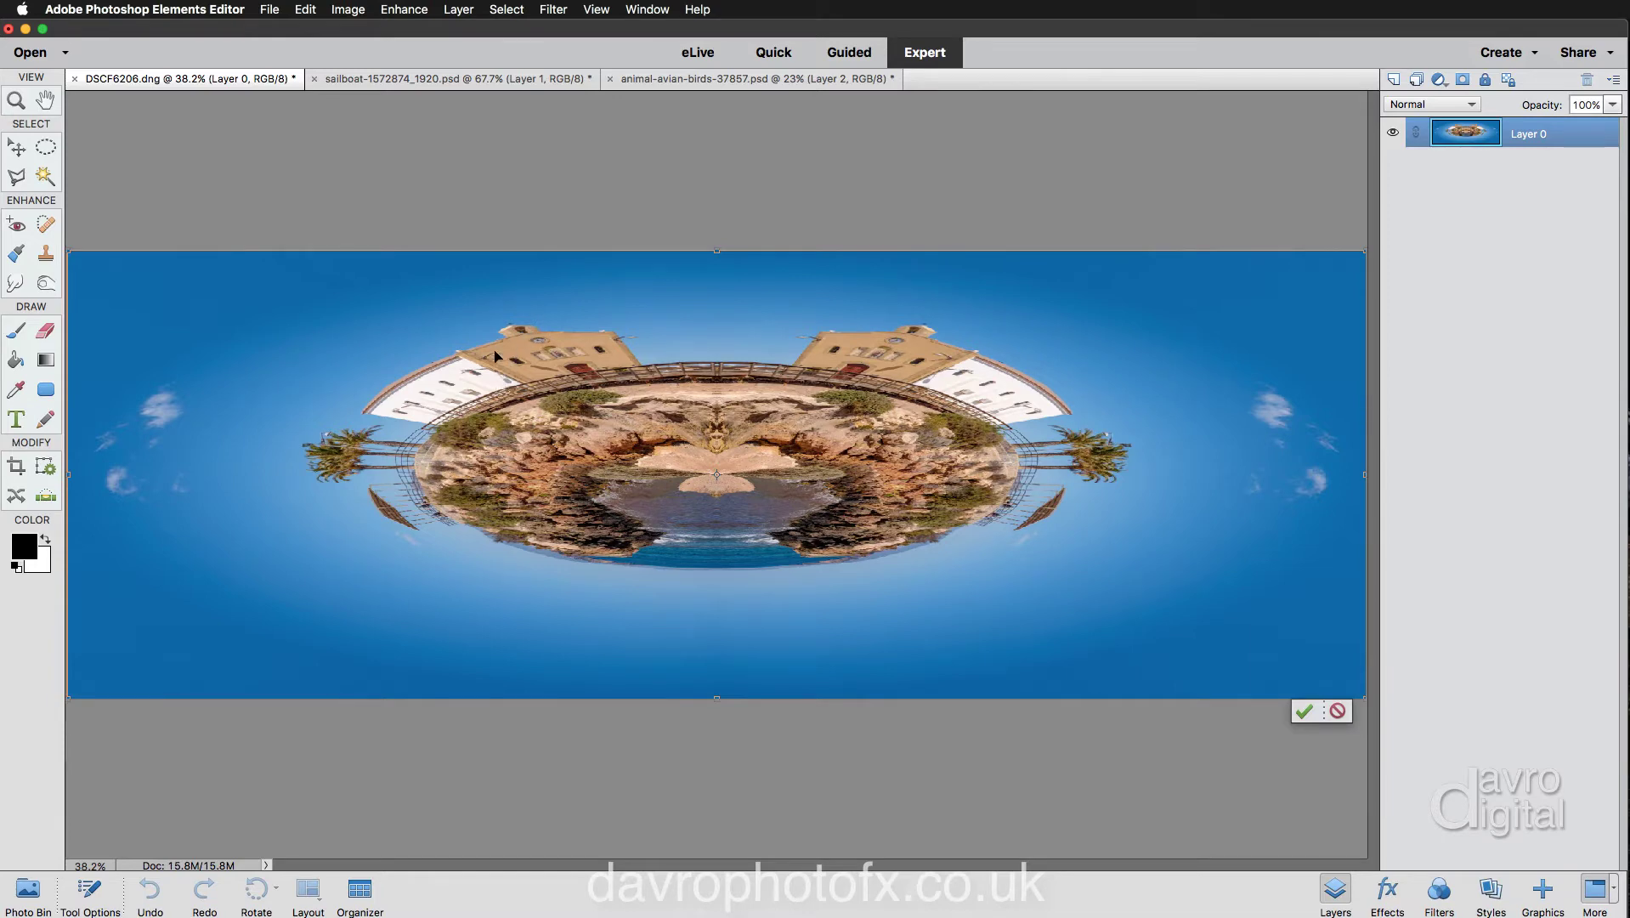
alt+click(668, 320)
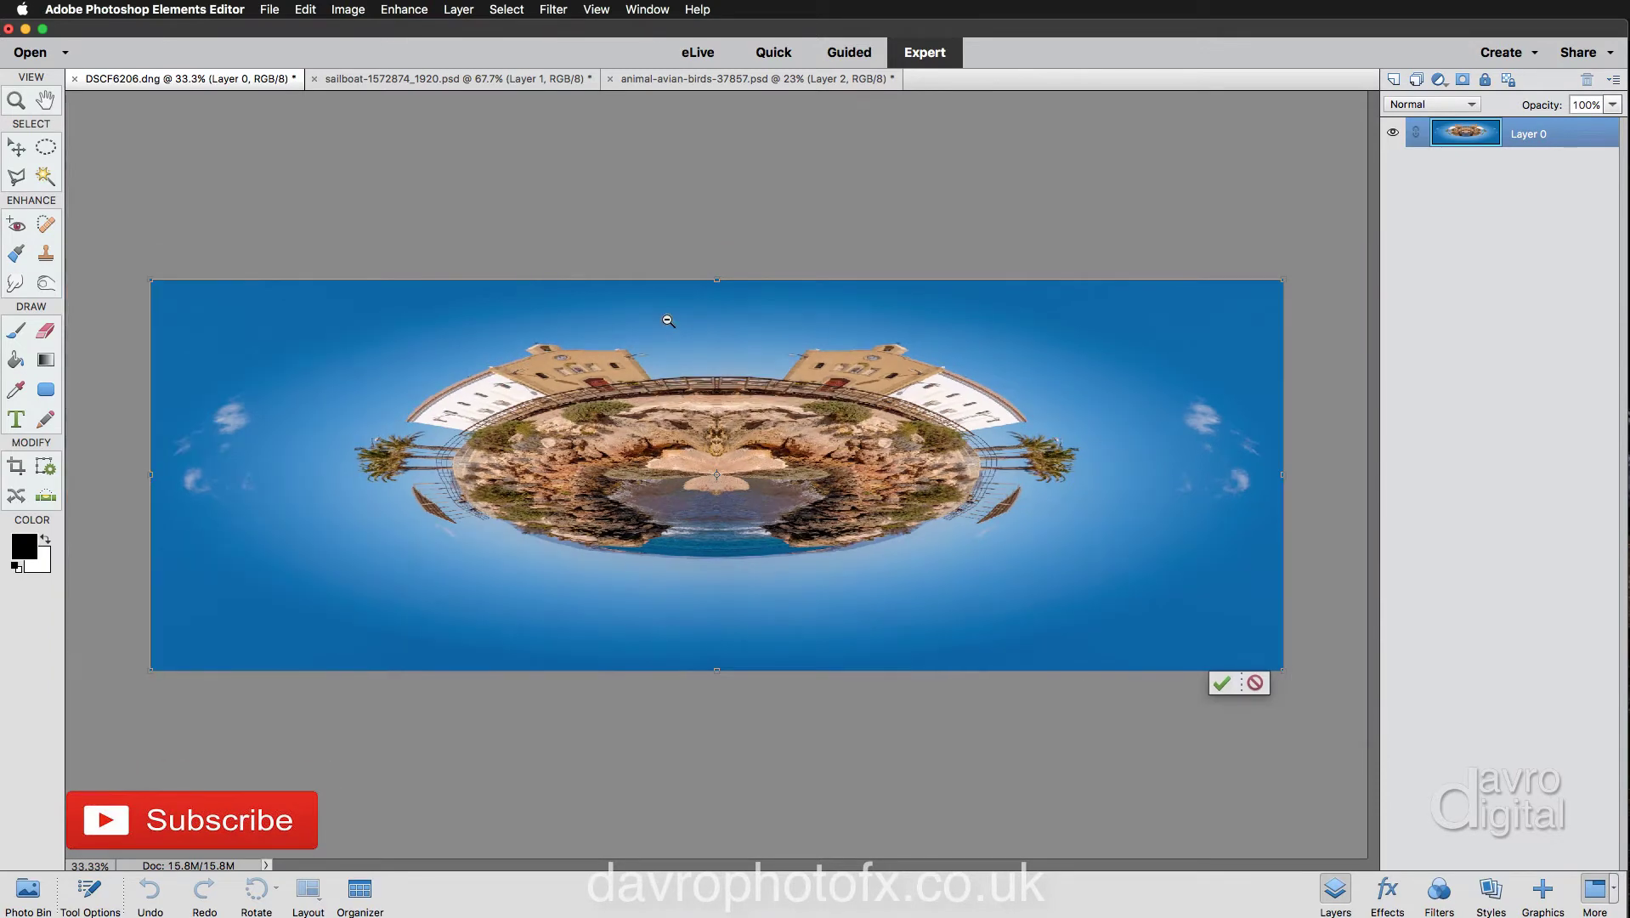
alt+click(668, 321)
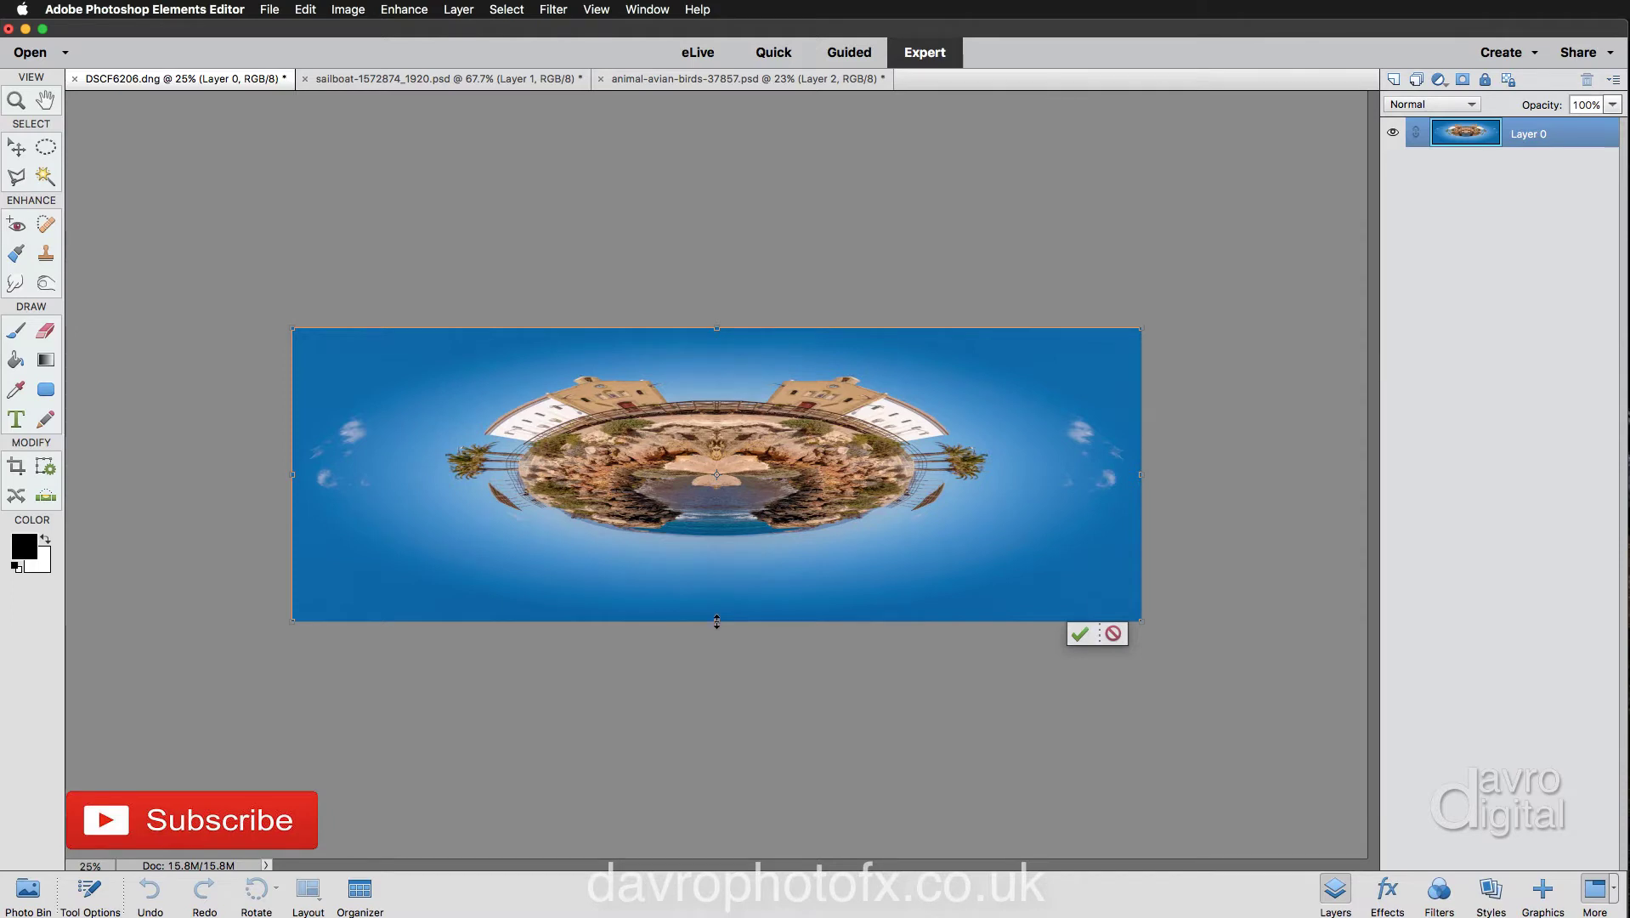
drag(716, 621, 732, 837)
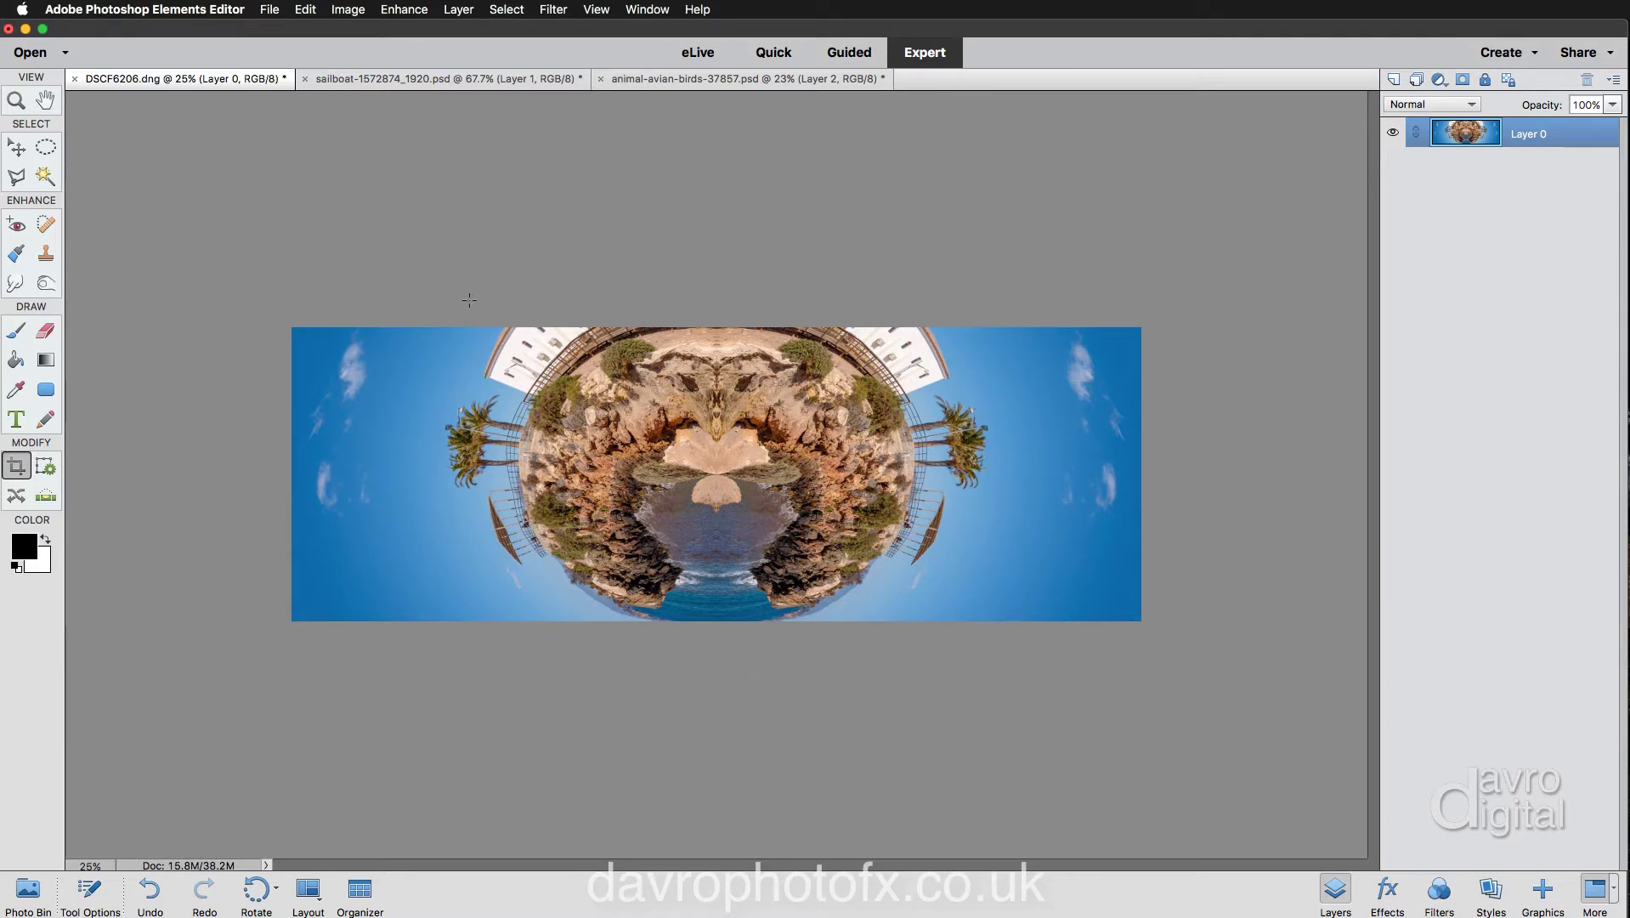
- Reveal All to enlarge the canvas around the stretched planet layer
click(349, 12)
mouse_move(354, 113)
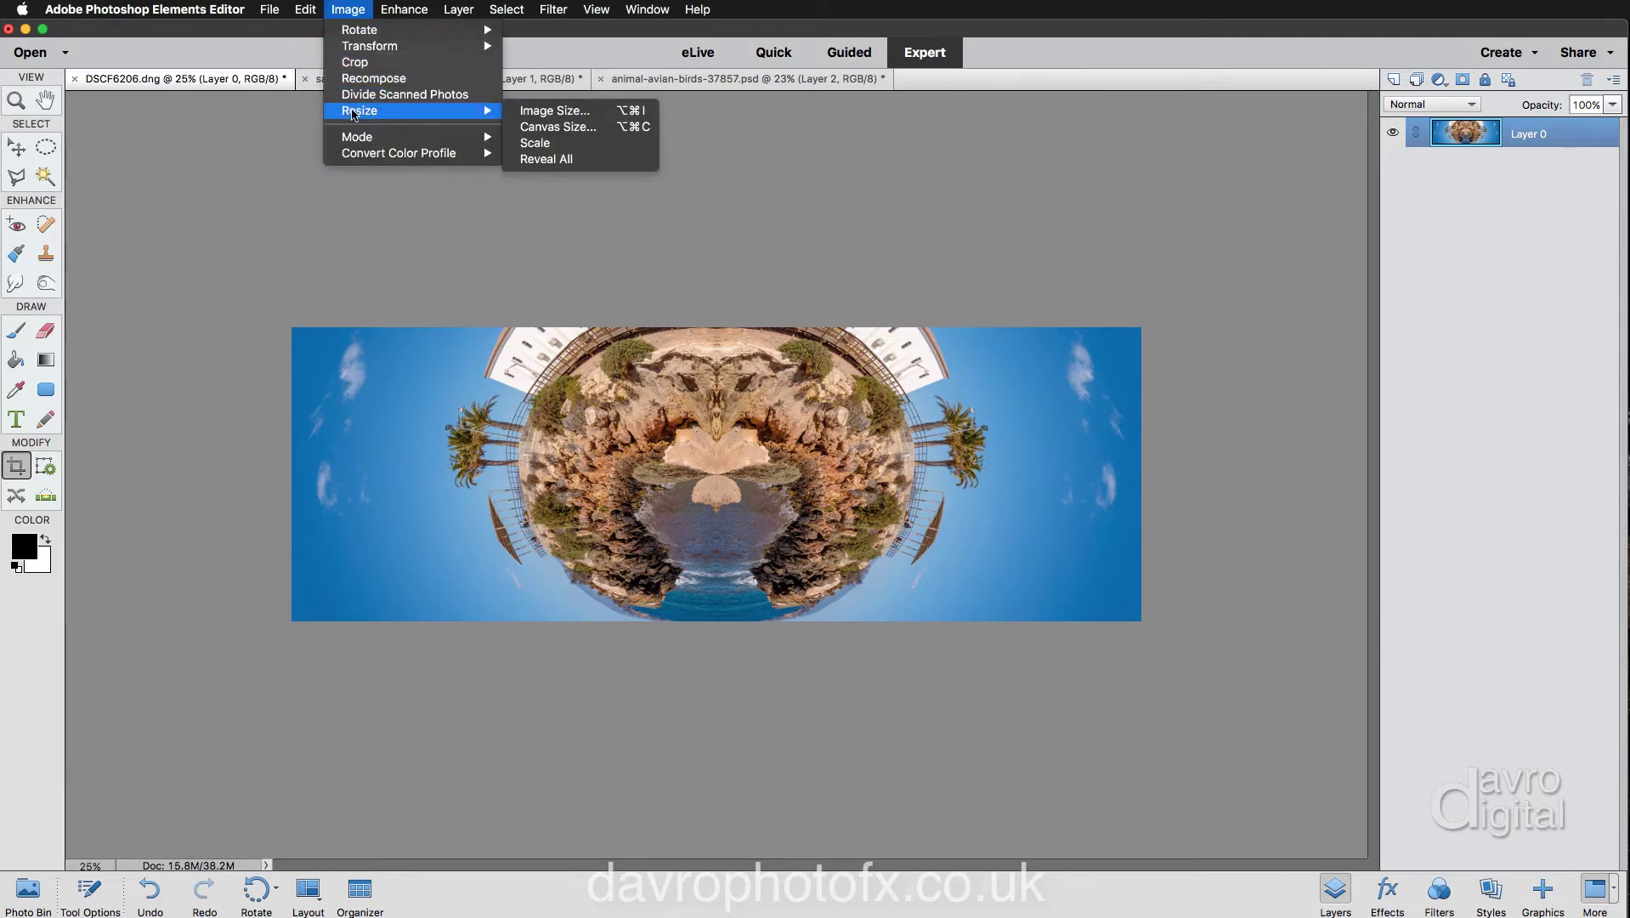
click(554, 160)
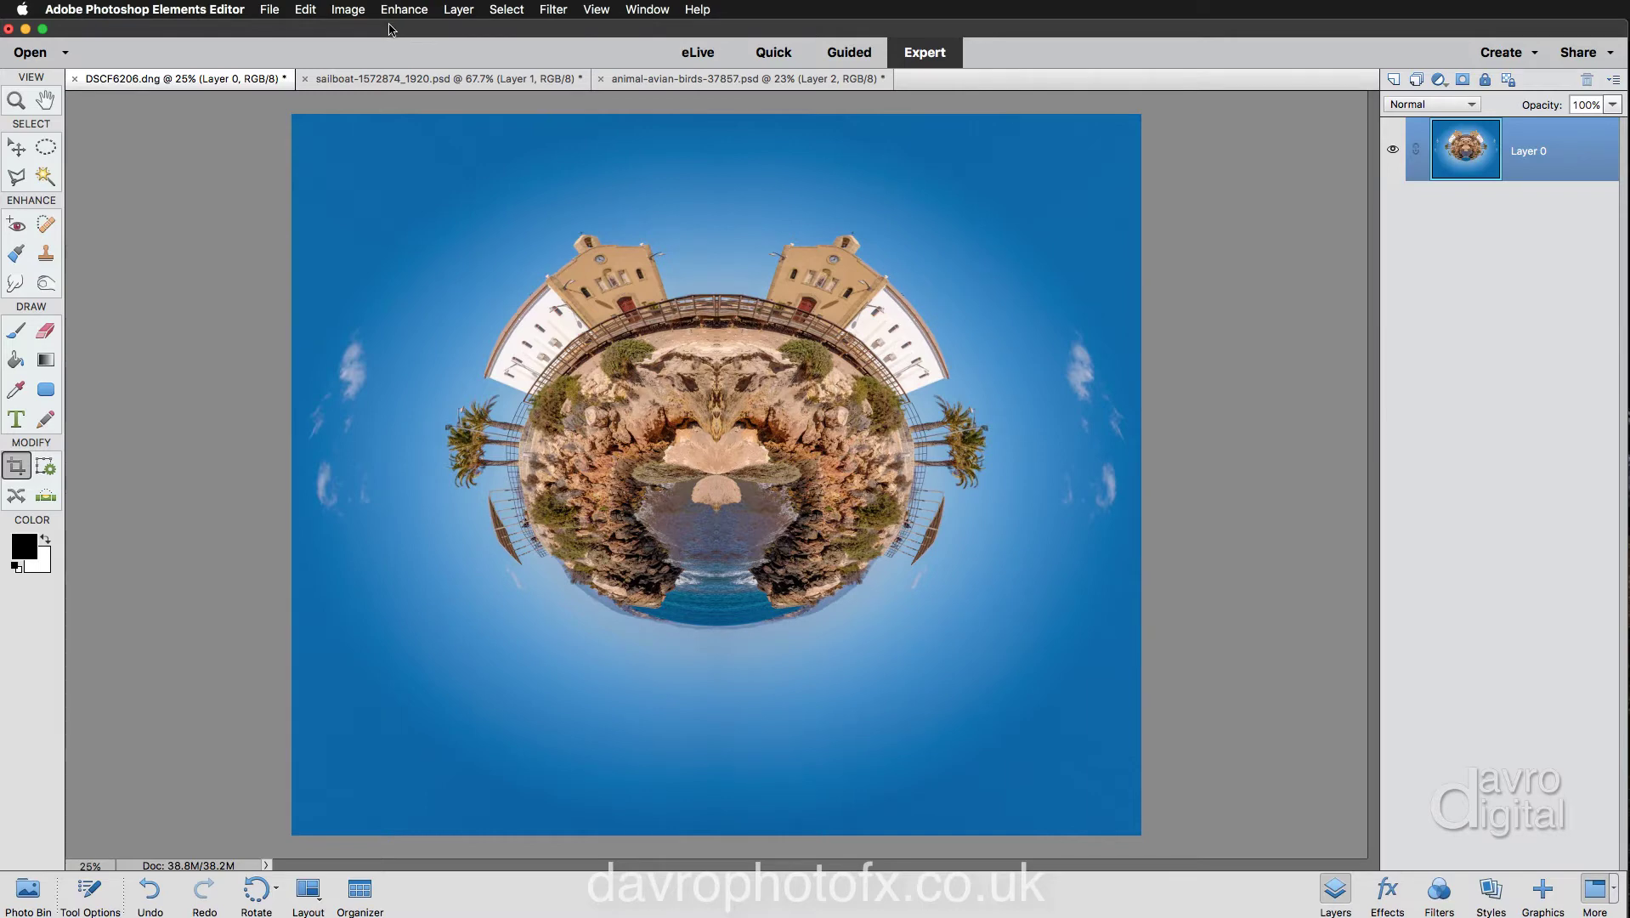
- Stretch the planet layer even taller with Free Transform, then Reveal All again
key(super+t)
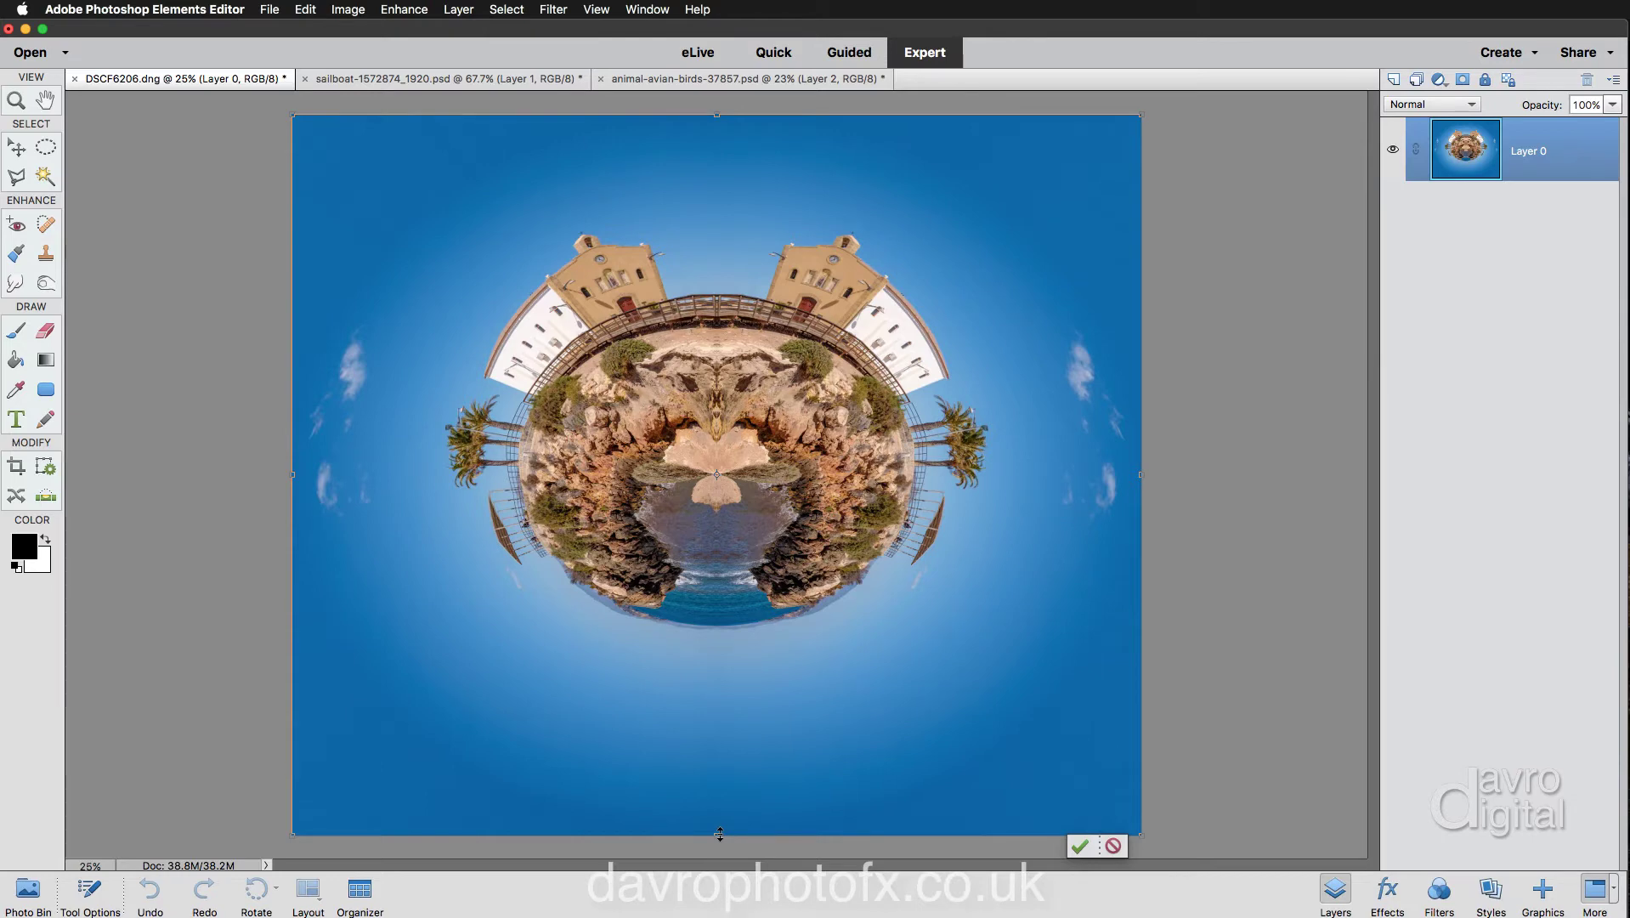
drag(720, 835, 716, 869)
key(Return)
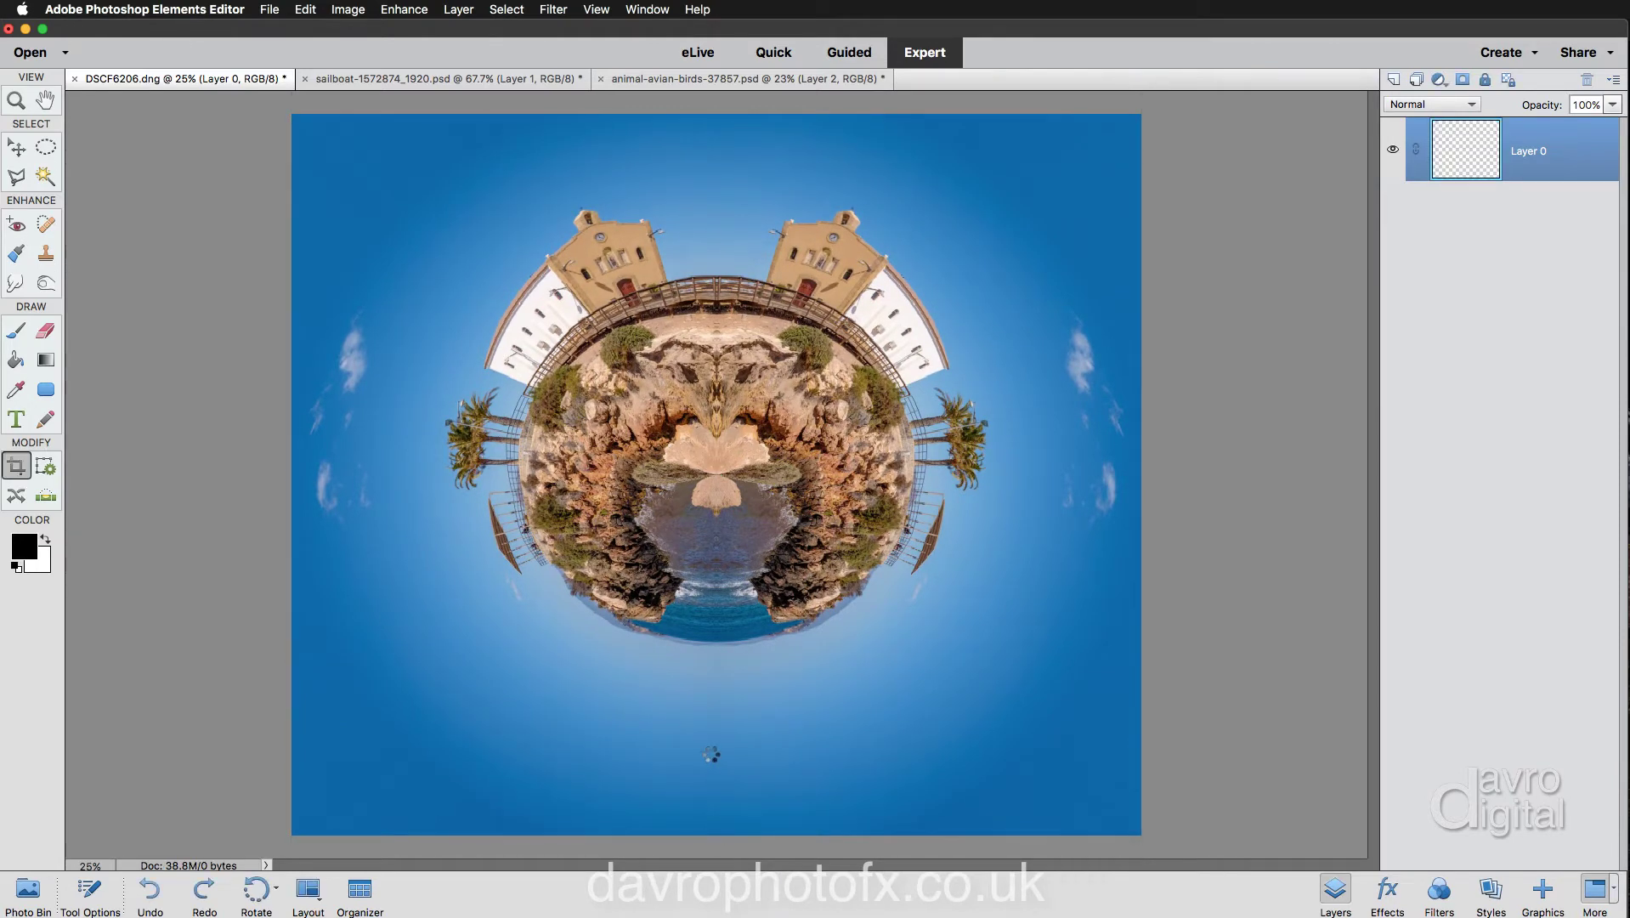
click(347, 9)
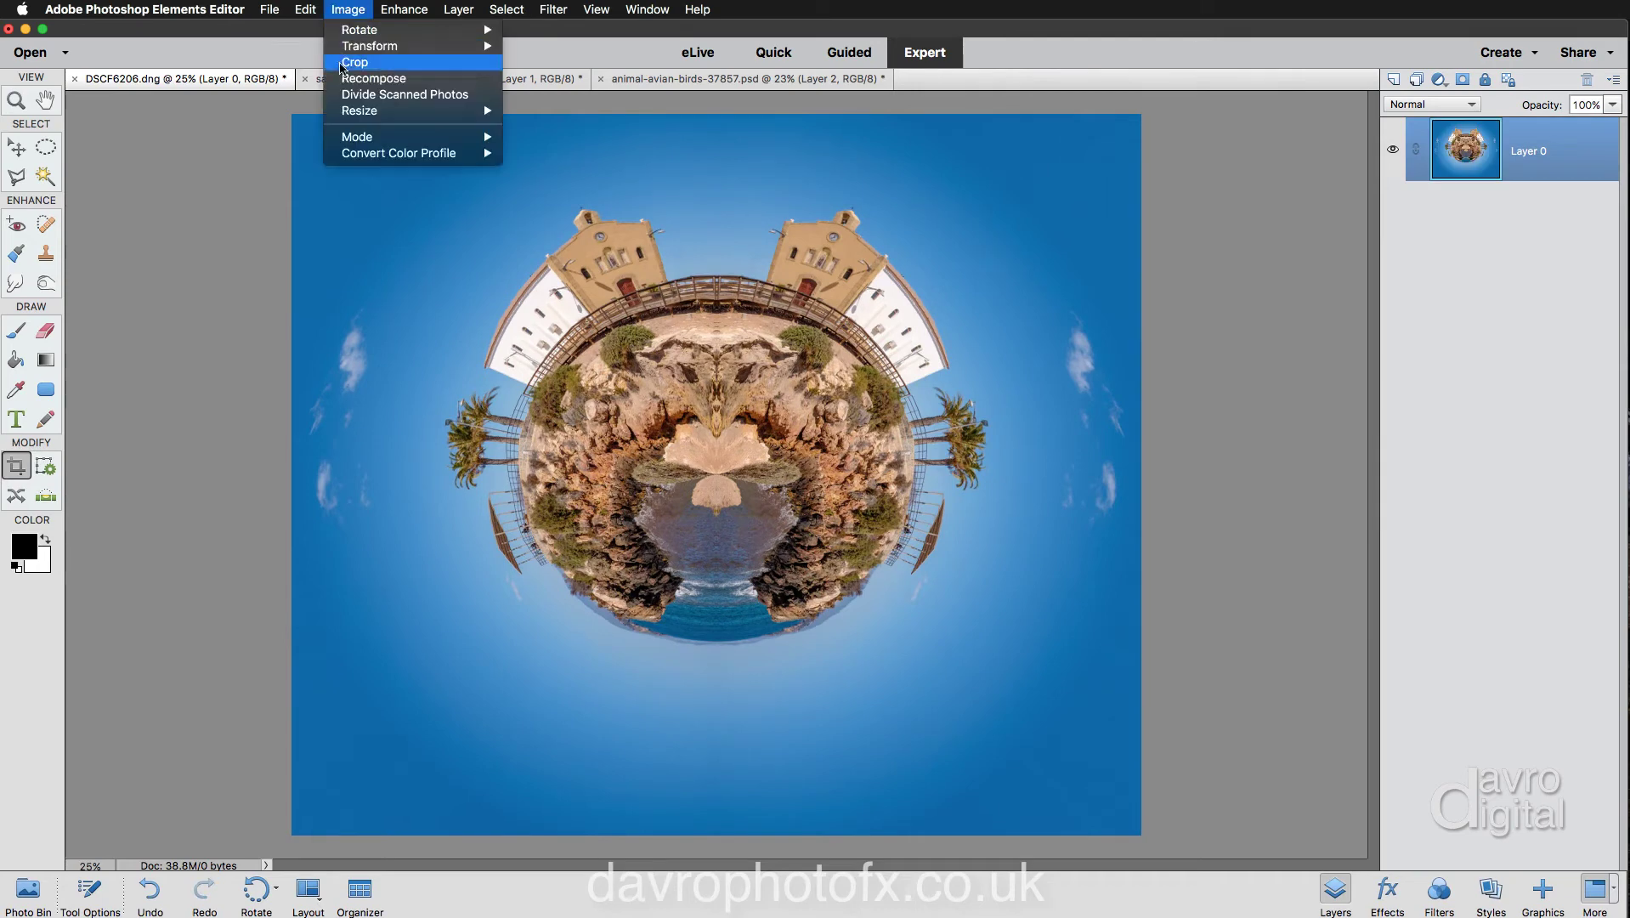
mouse_move(459, 112)
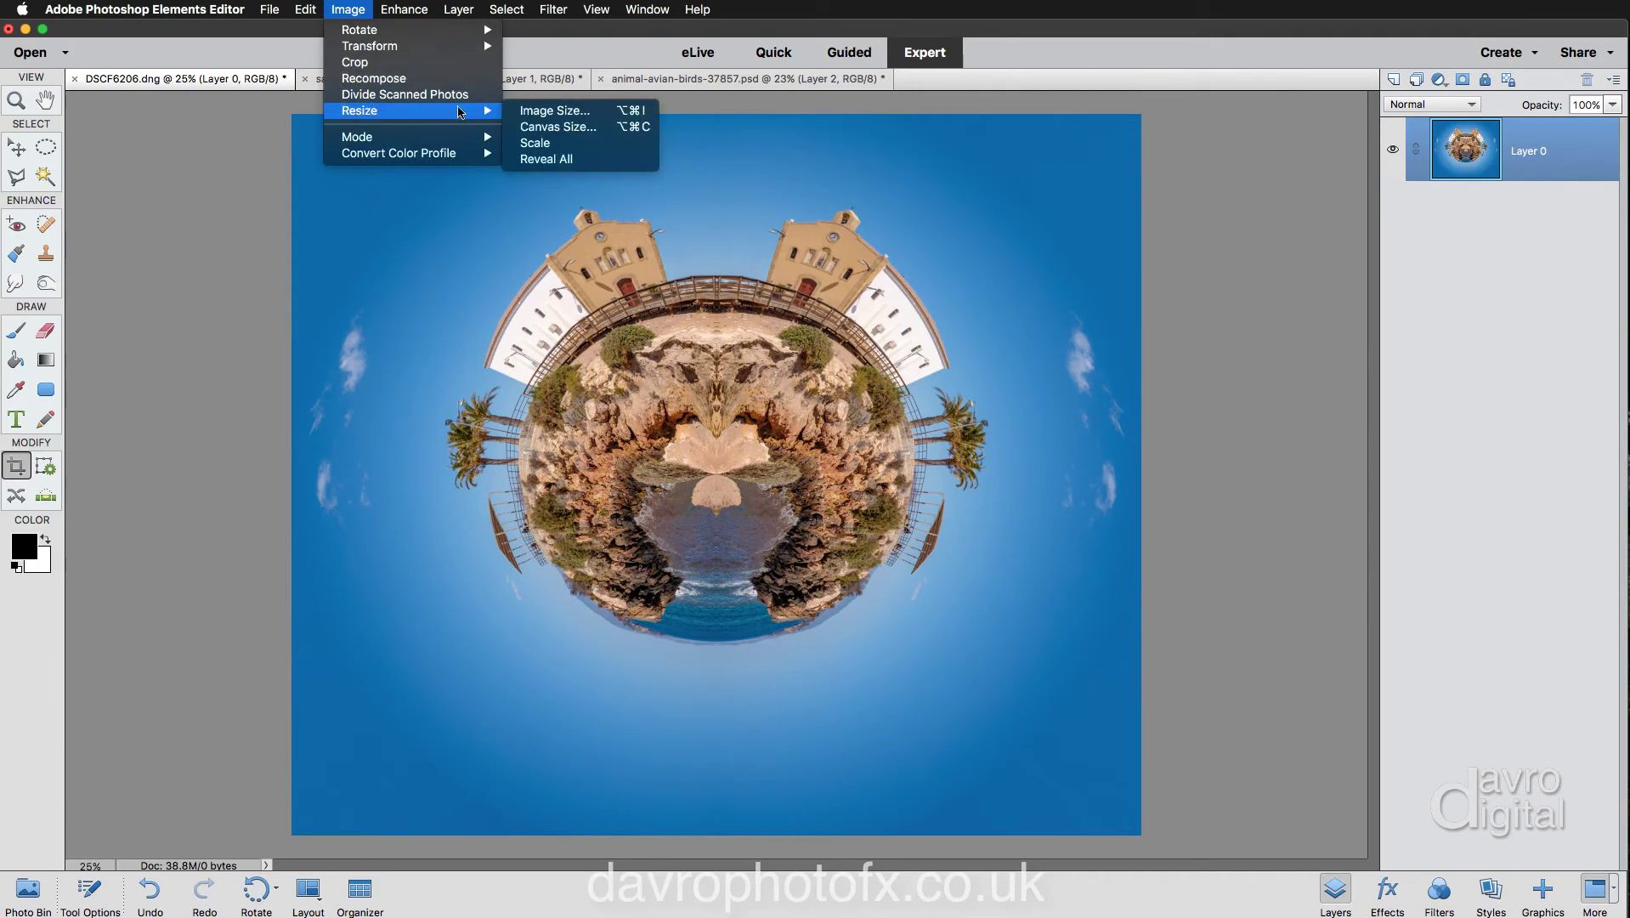
click(531, 158)
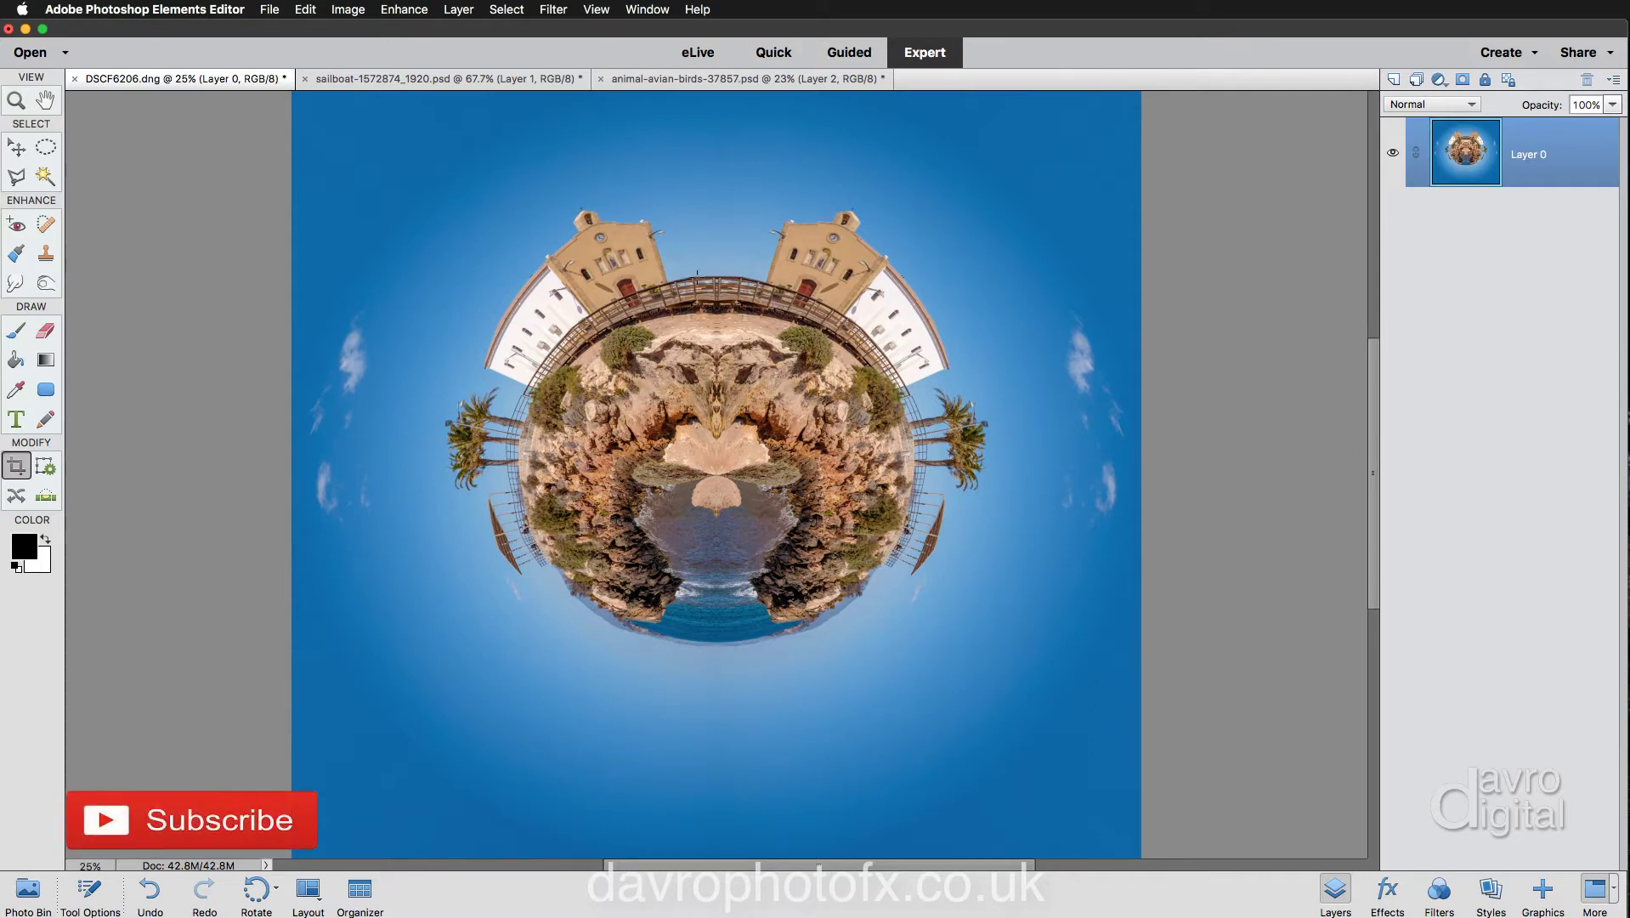
- Render a Lens Flare in the upper-right sky with brightness around 104%
click(553, 10)
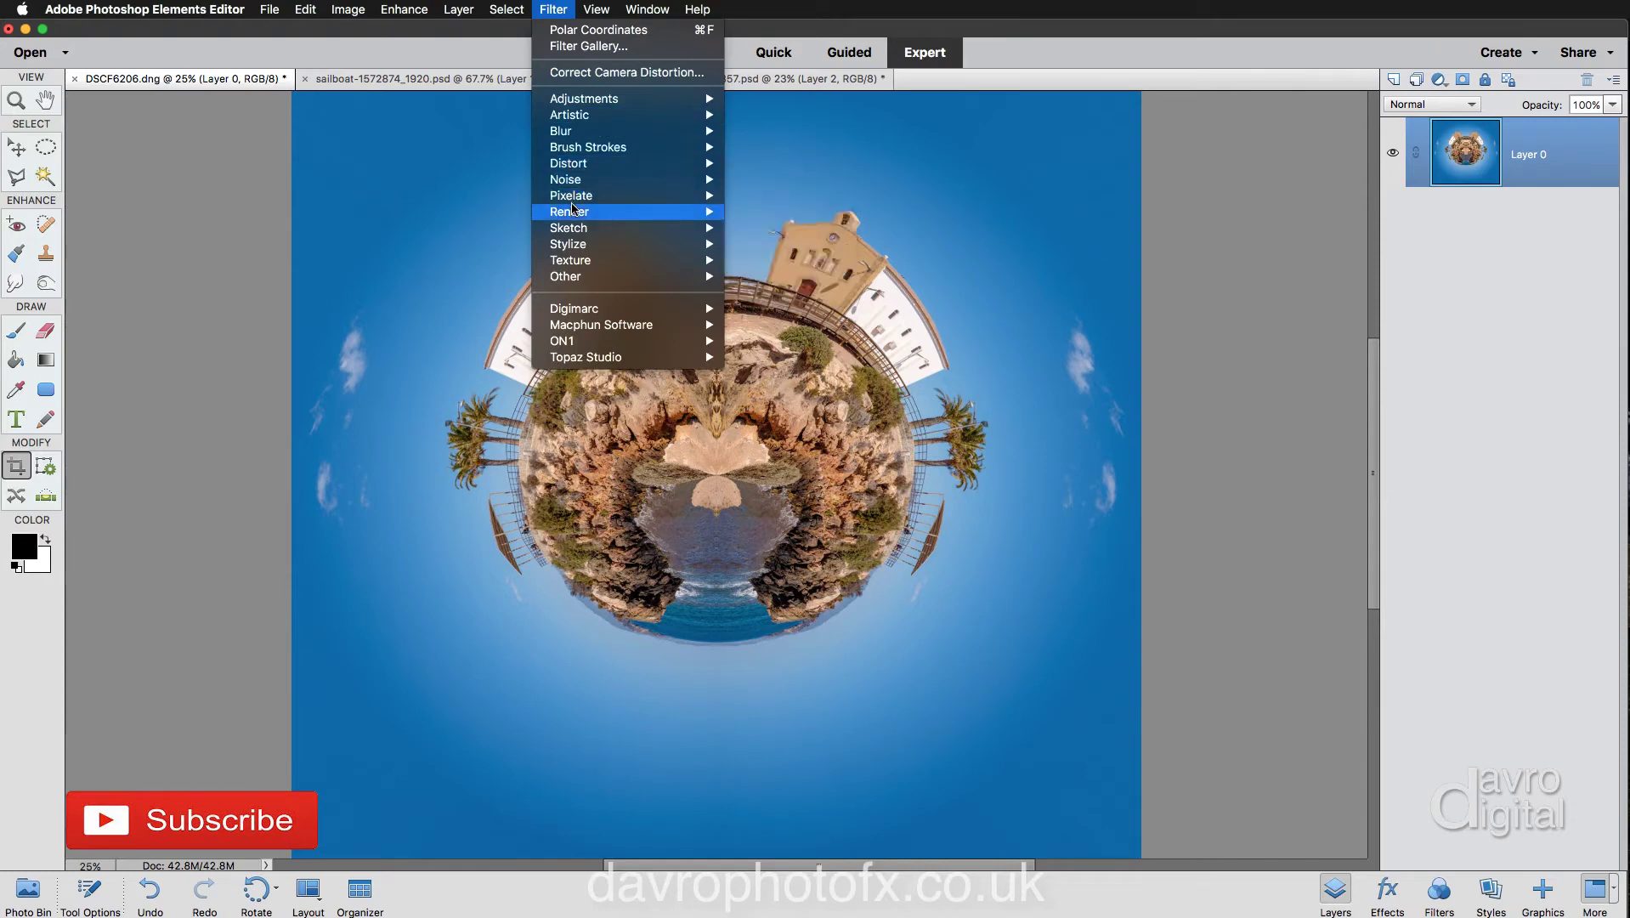
mouse_move(574, 213)
click(770, 261)
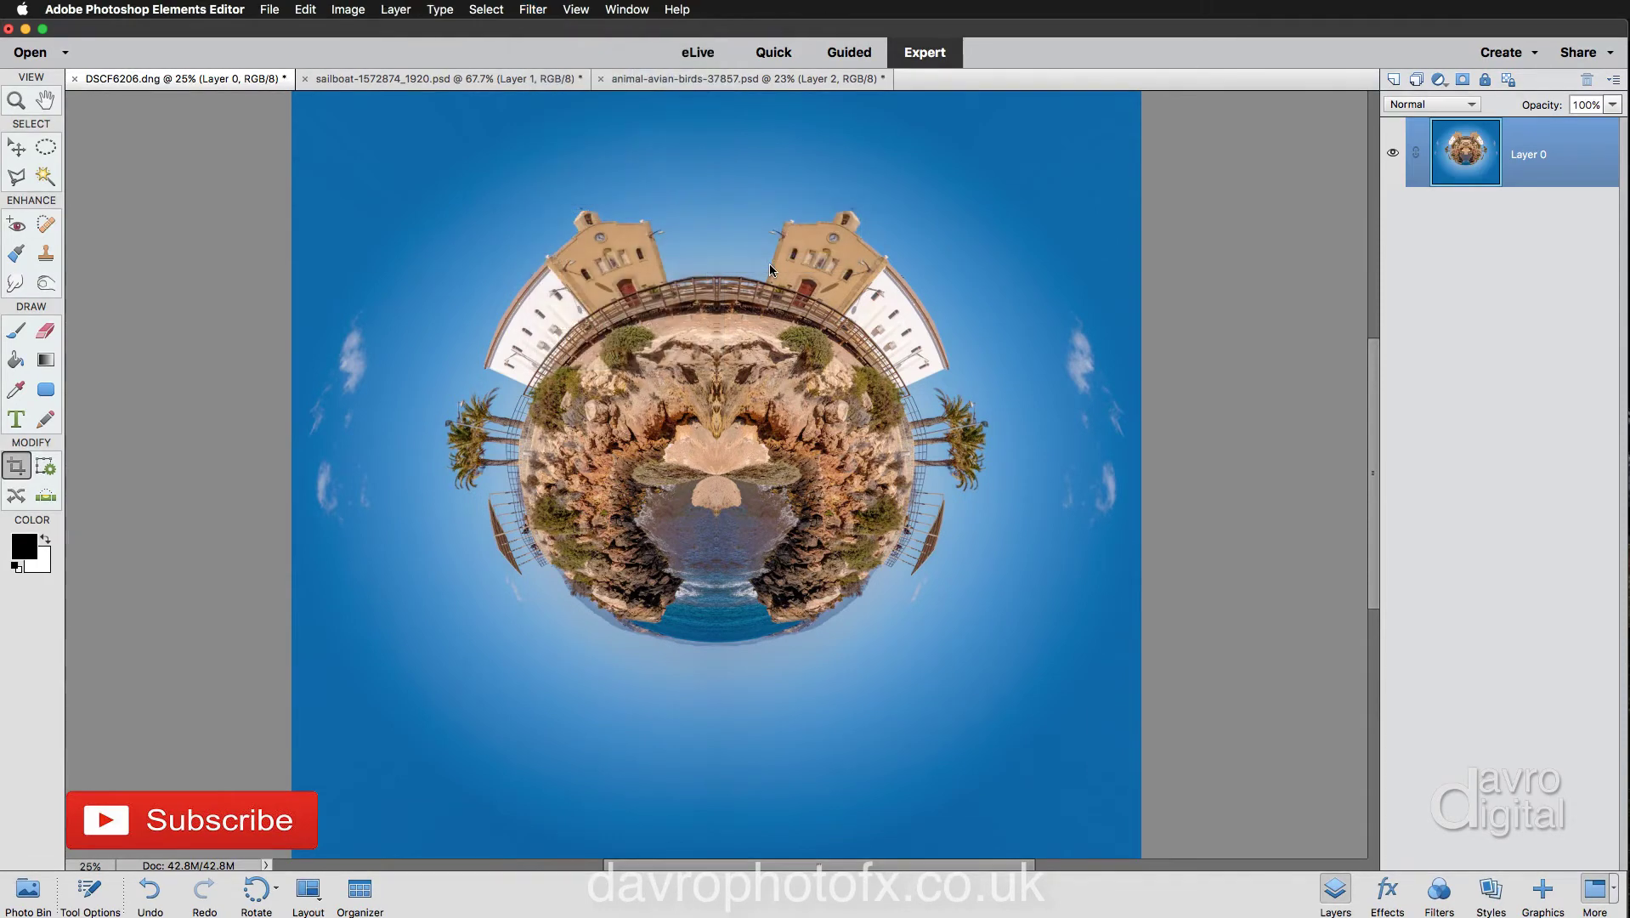
click(1108, 347)
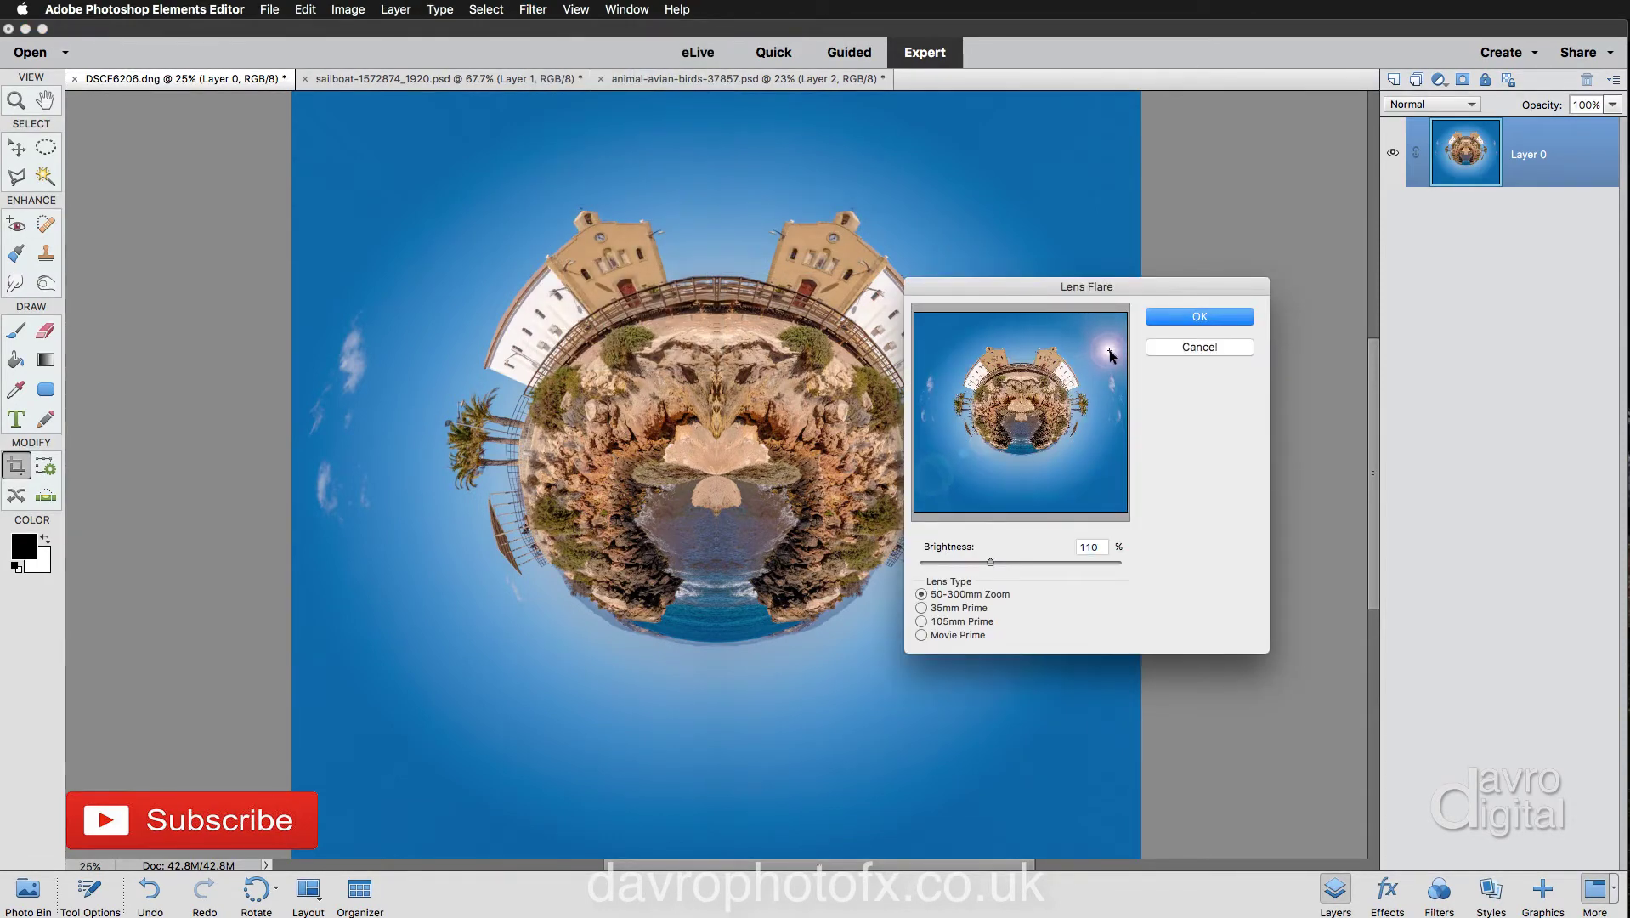
click(1108, 345)
drag(987, 558, 981, 557)
drag(981, 561, 984, 562)
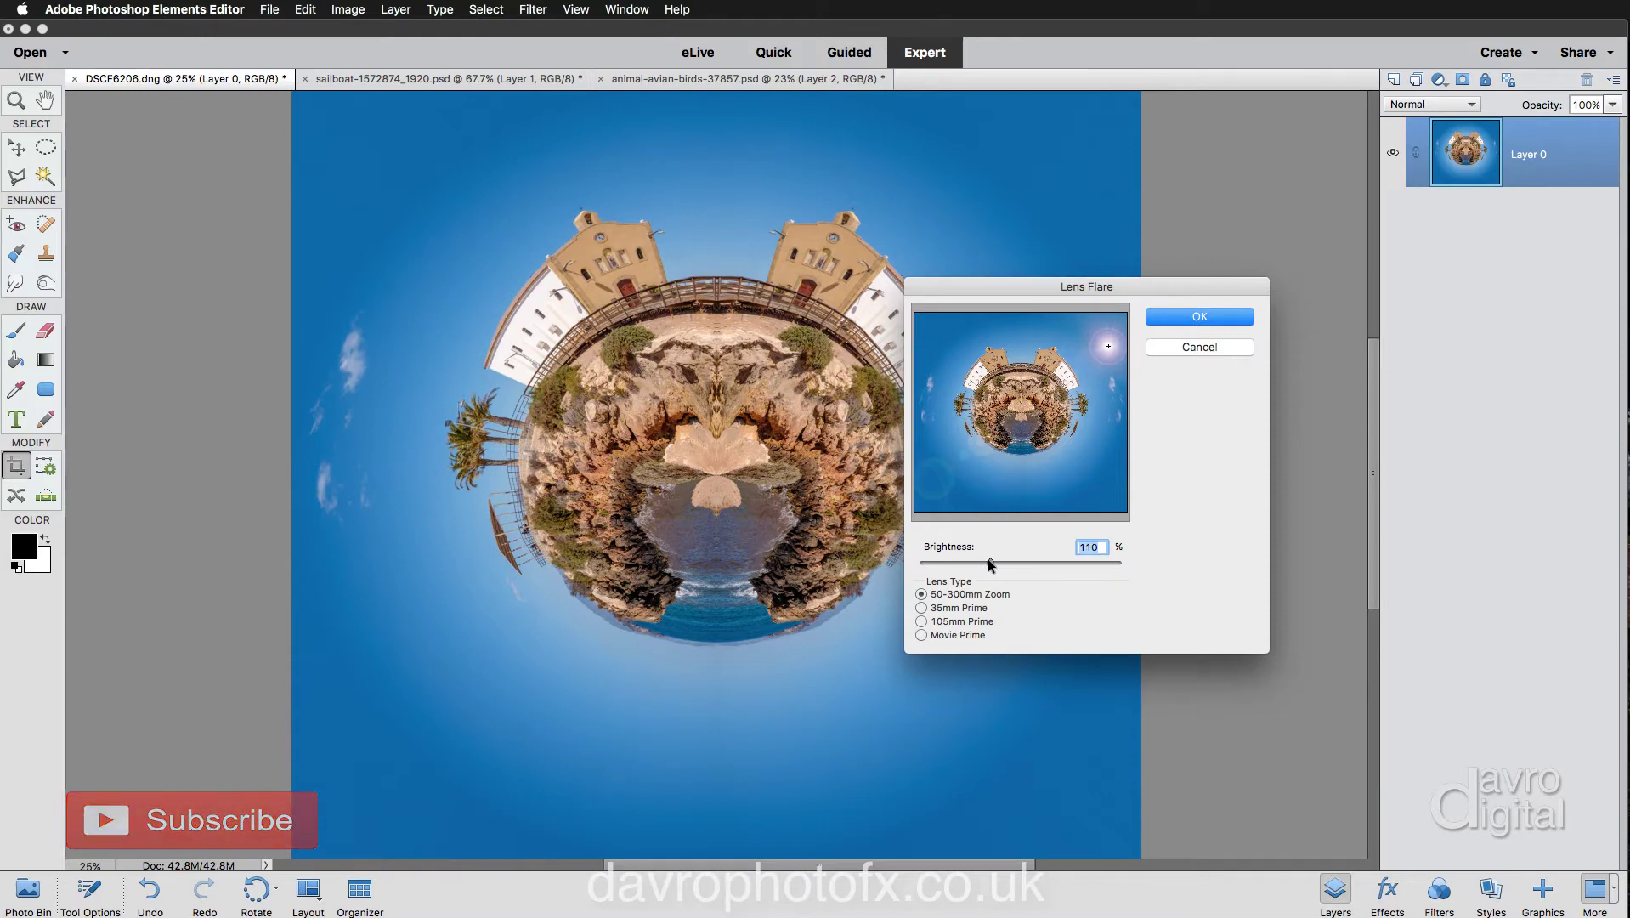
click(1199, 318)
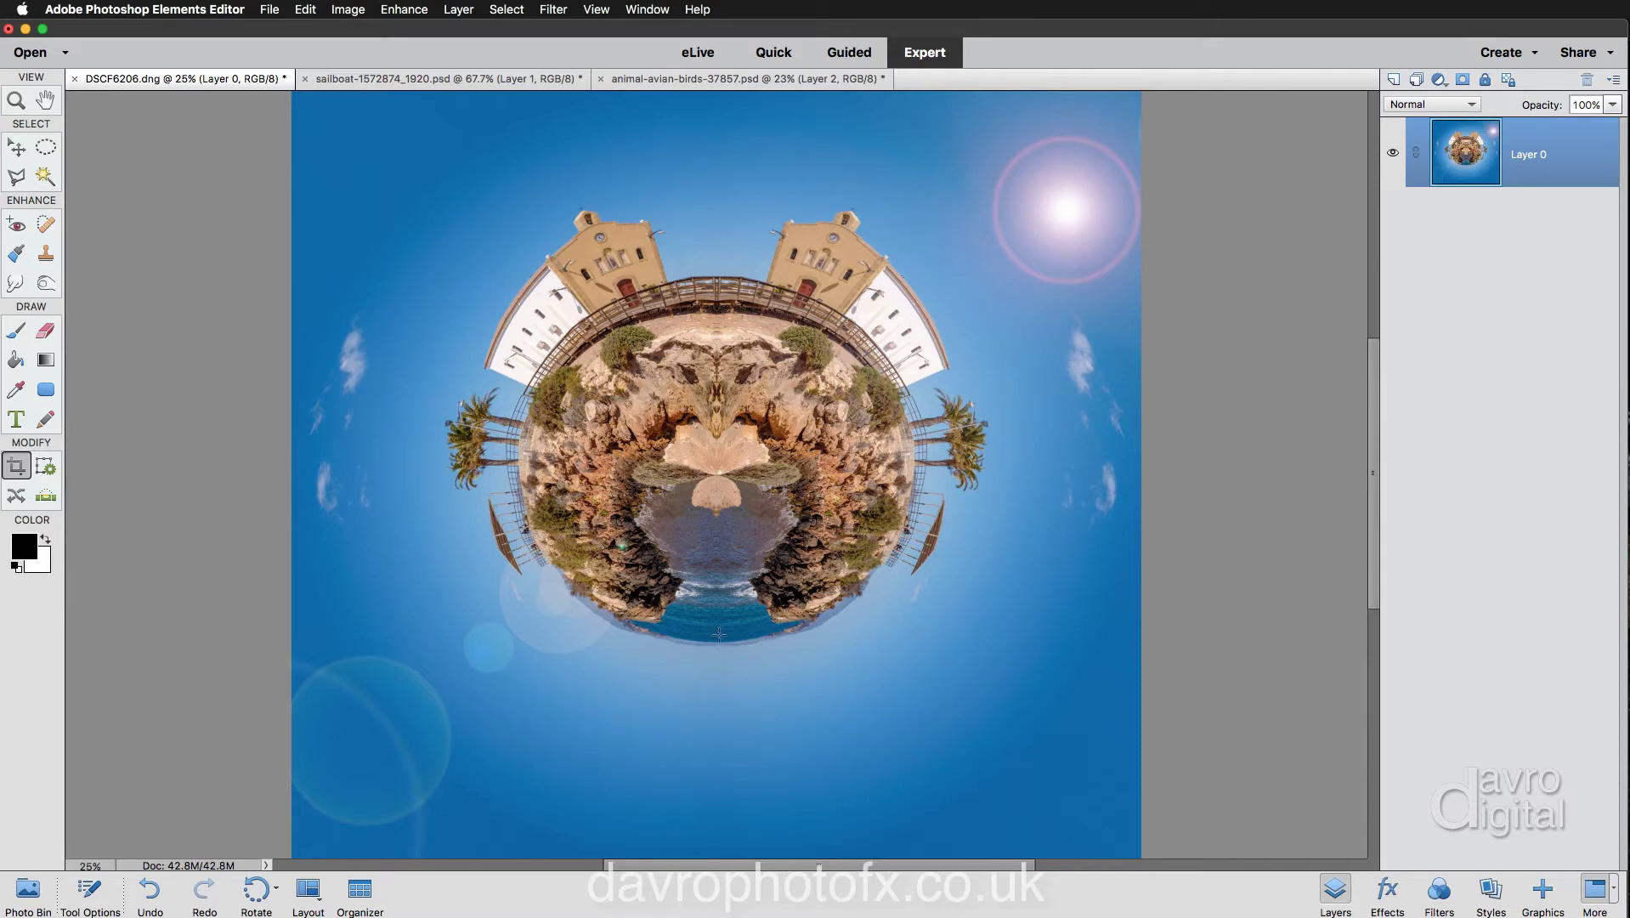
- Drag the cut-out sailboat from its own image onto the DSCF6206 tiny planet as a new layer
click(429, 79)
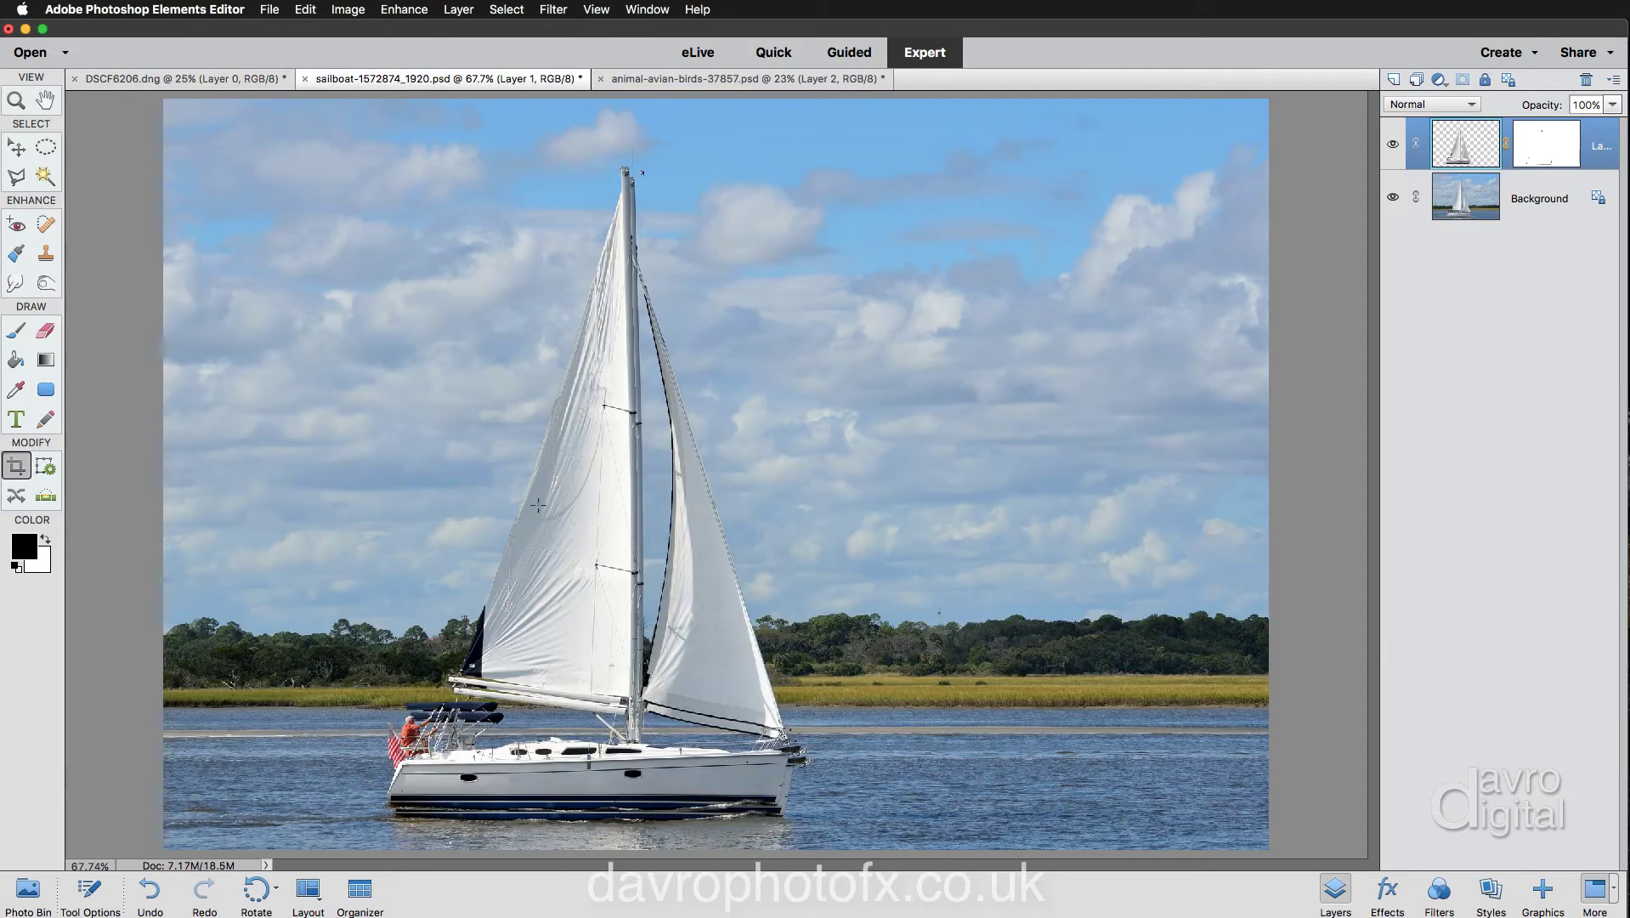
click(16, 146)
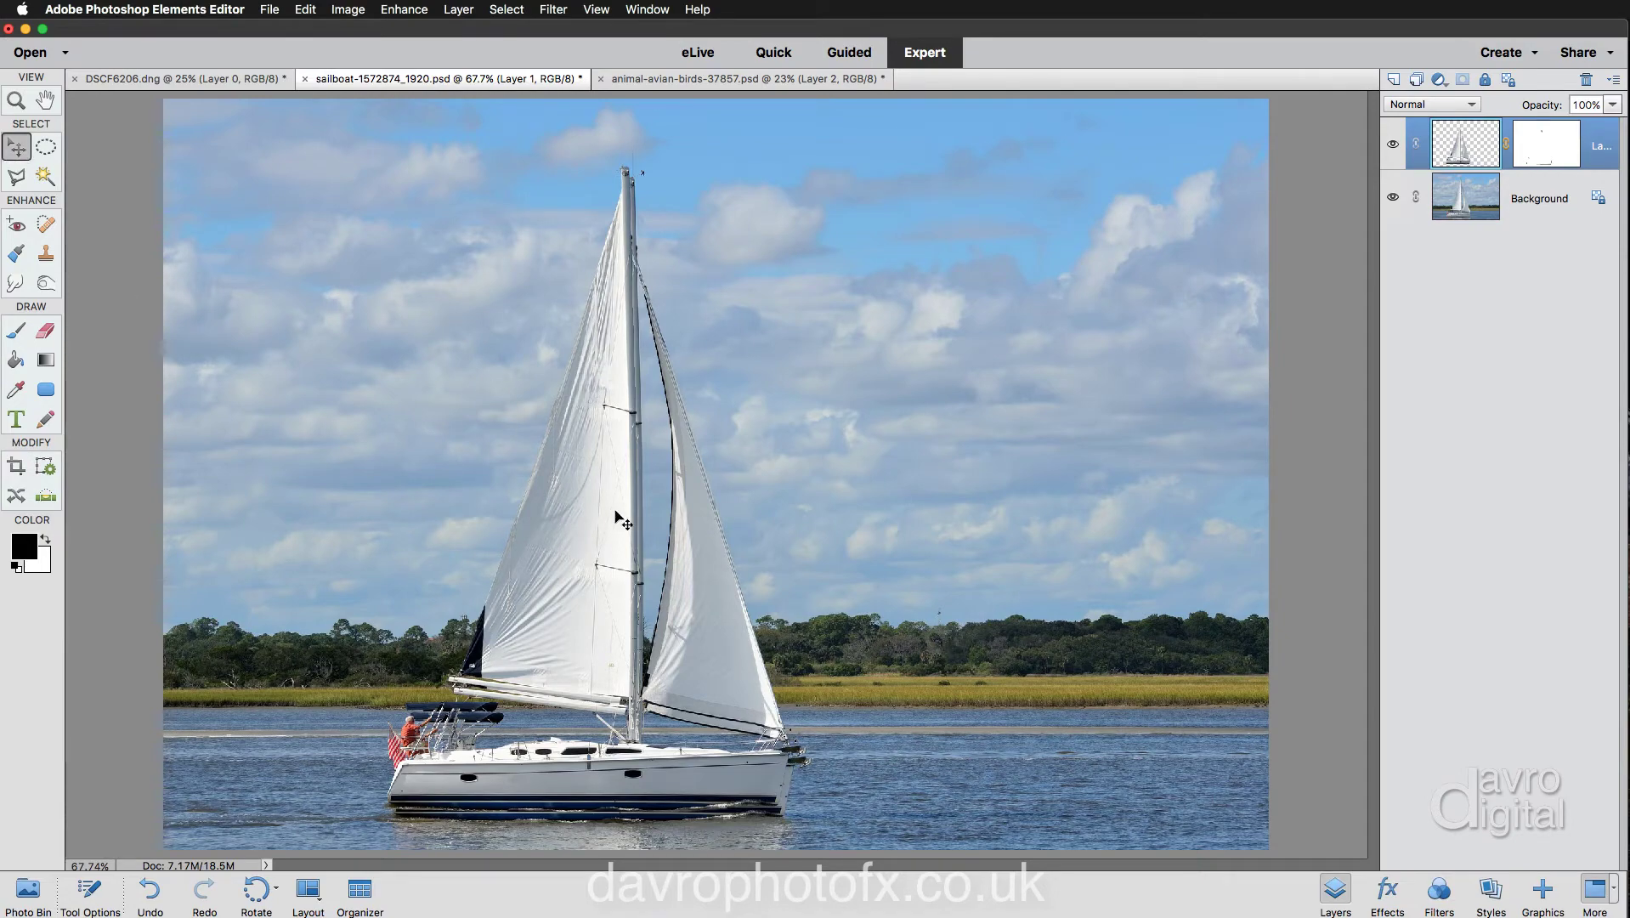
drag(629, 585, 395, 218)
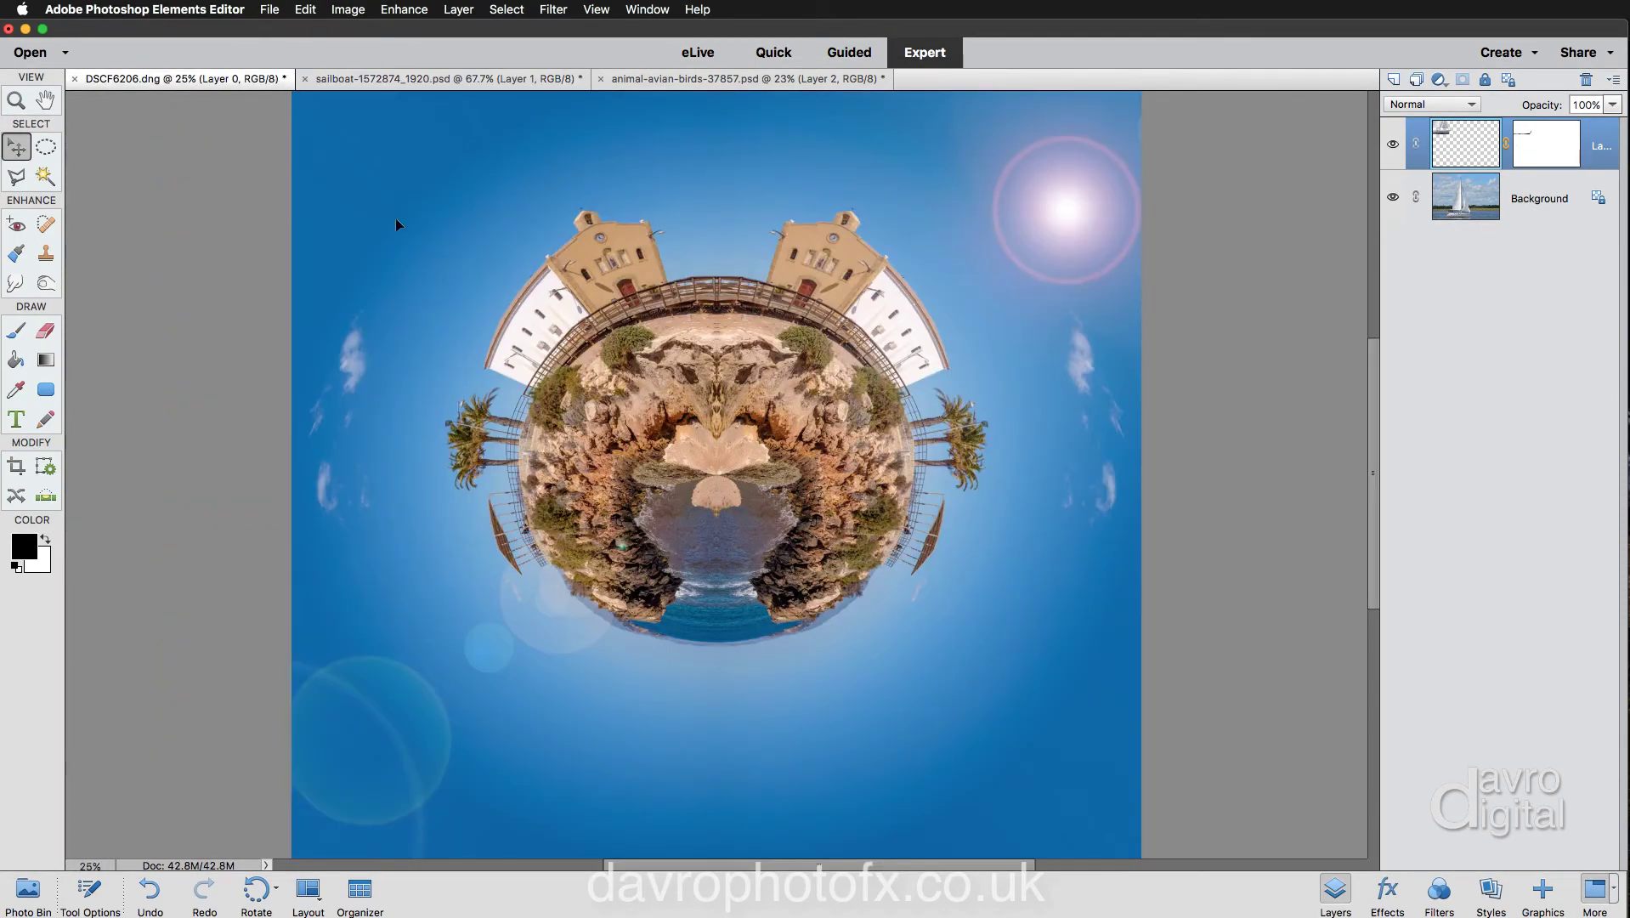
drag(756, 398, 759, 400)
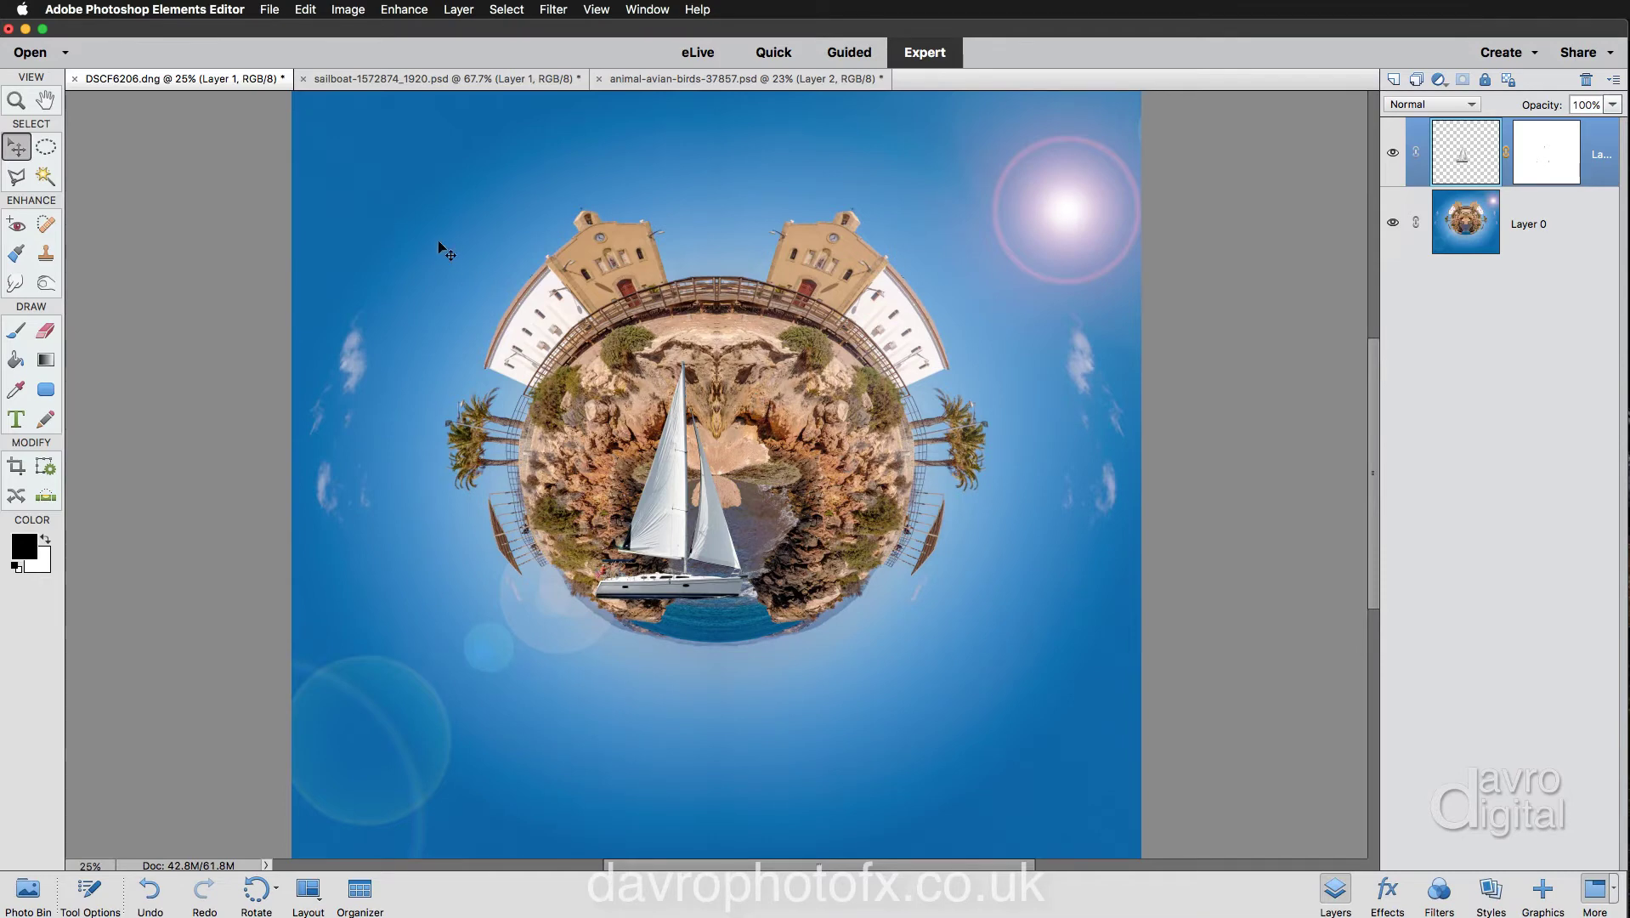
- Rotate the sailboat about 180° with Ctrl+T and move it down below the planet
key(super+t)
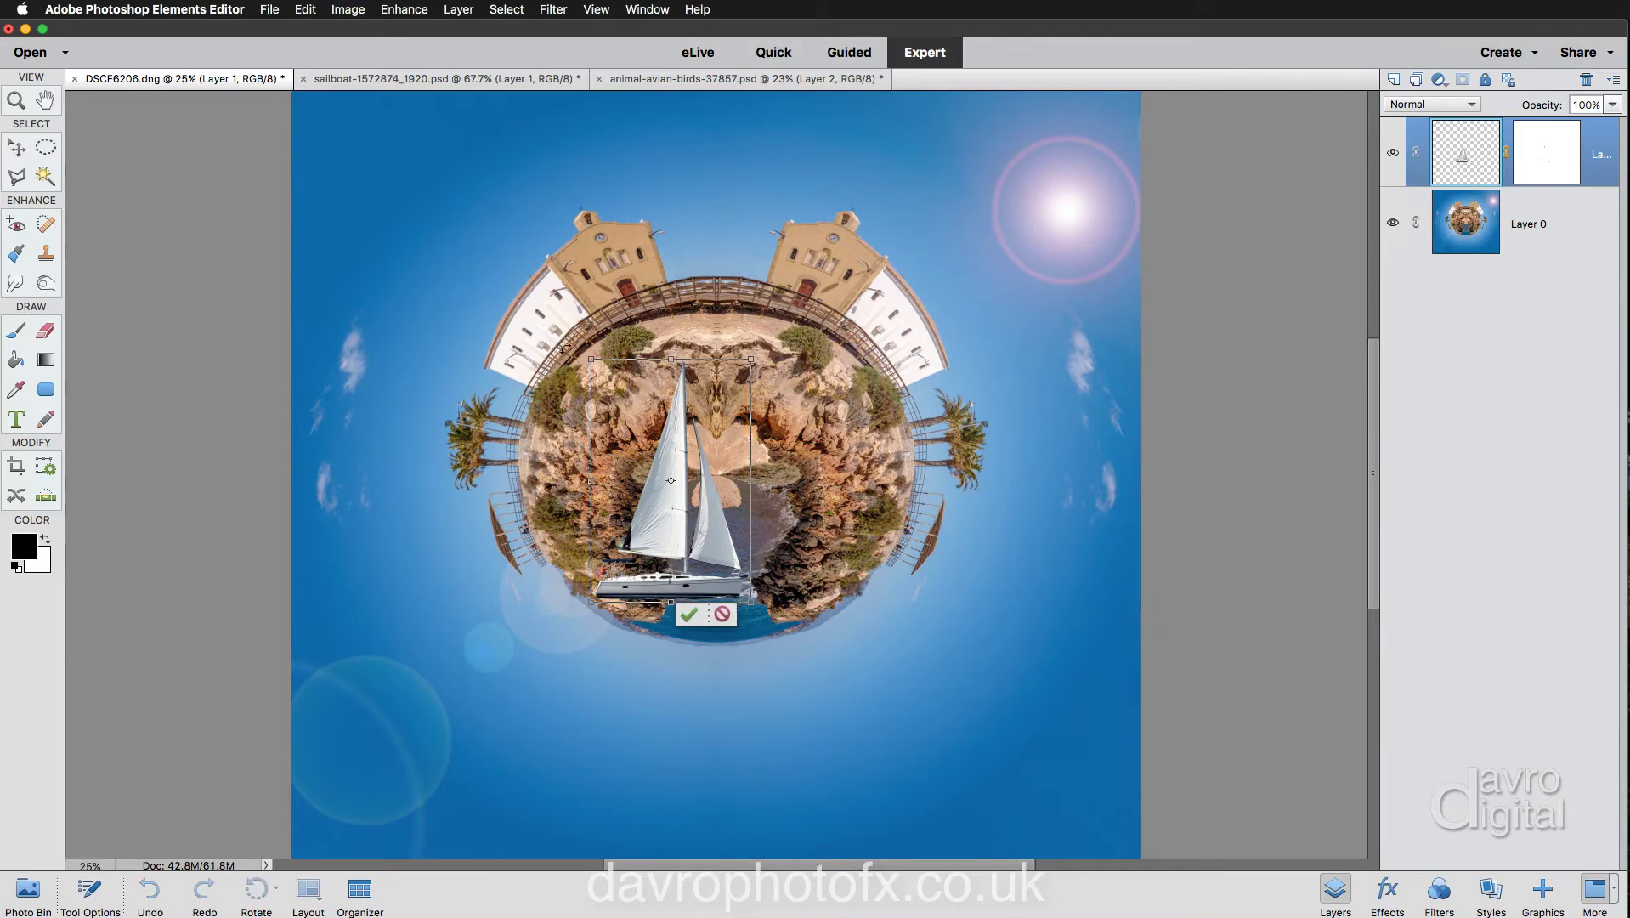
drag(571, 351, 747, 542)
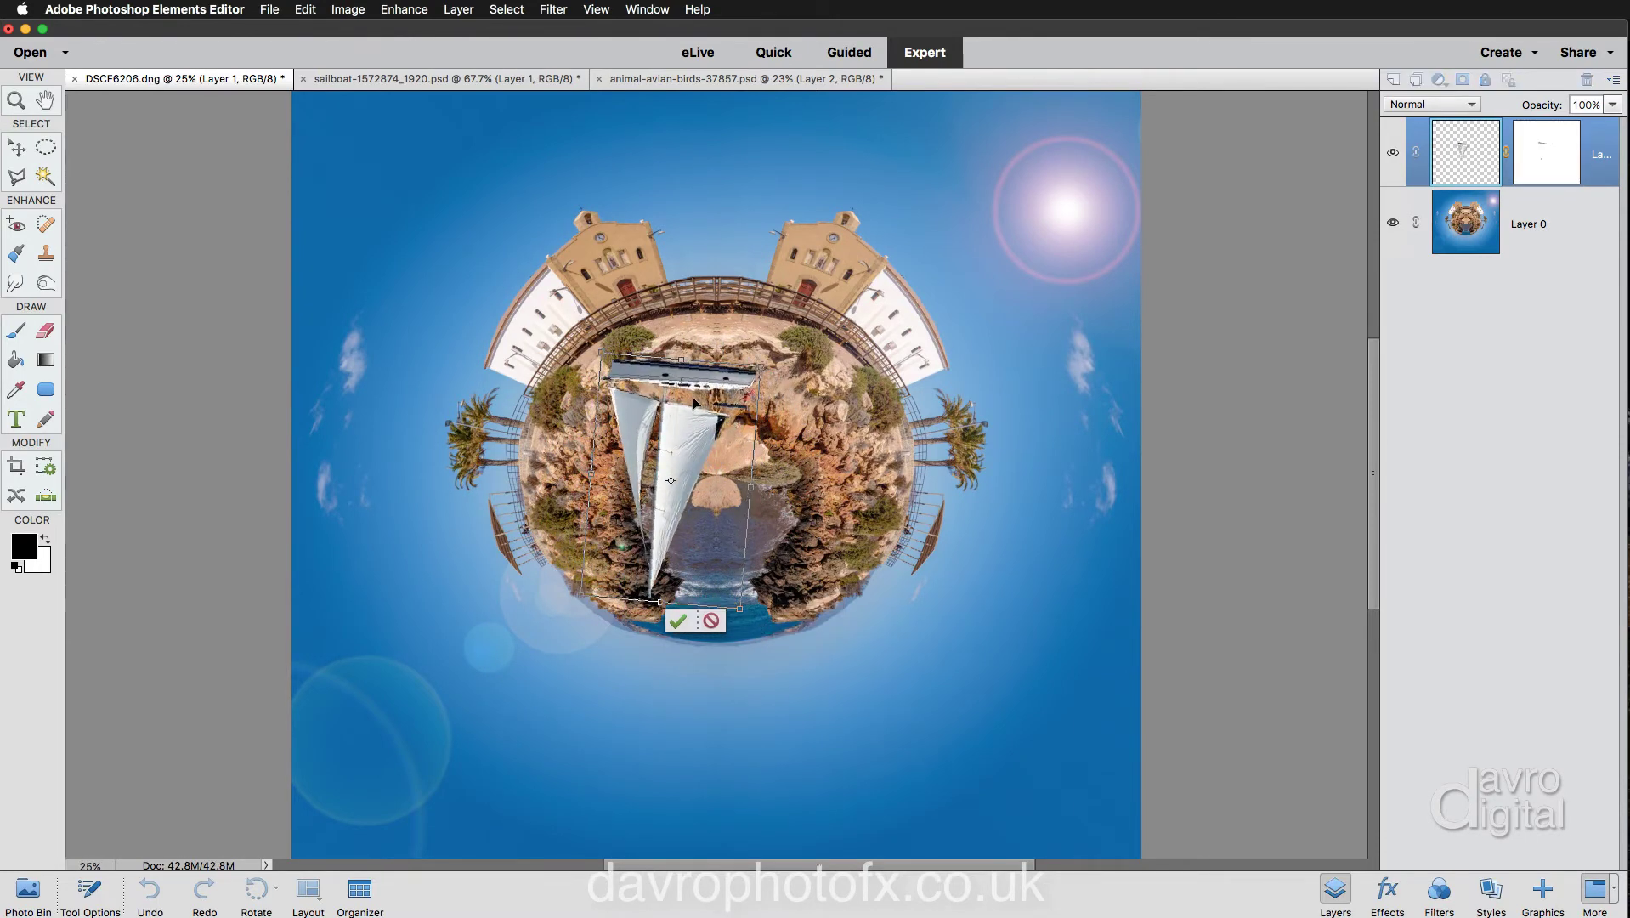
drag(697, 405, 729, 671)
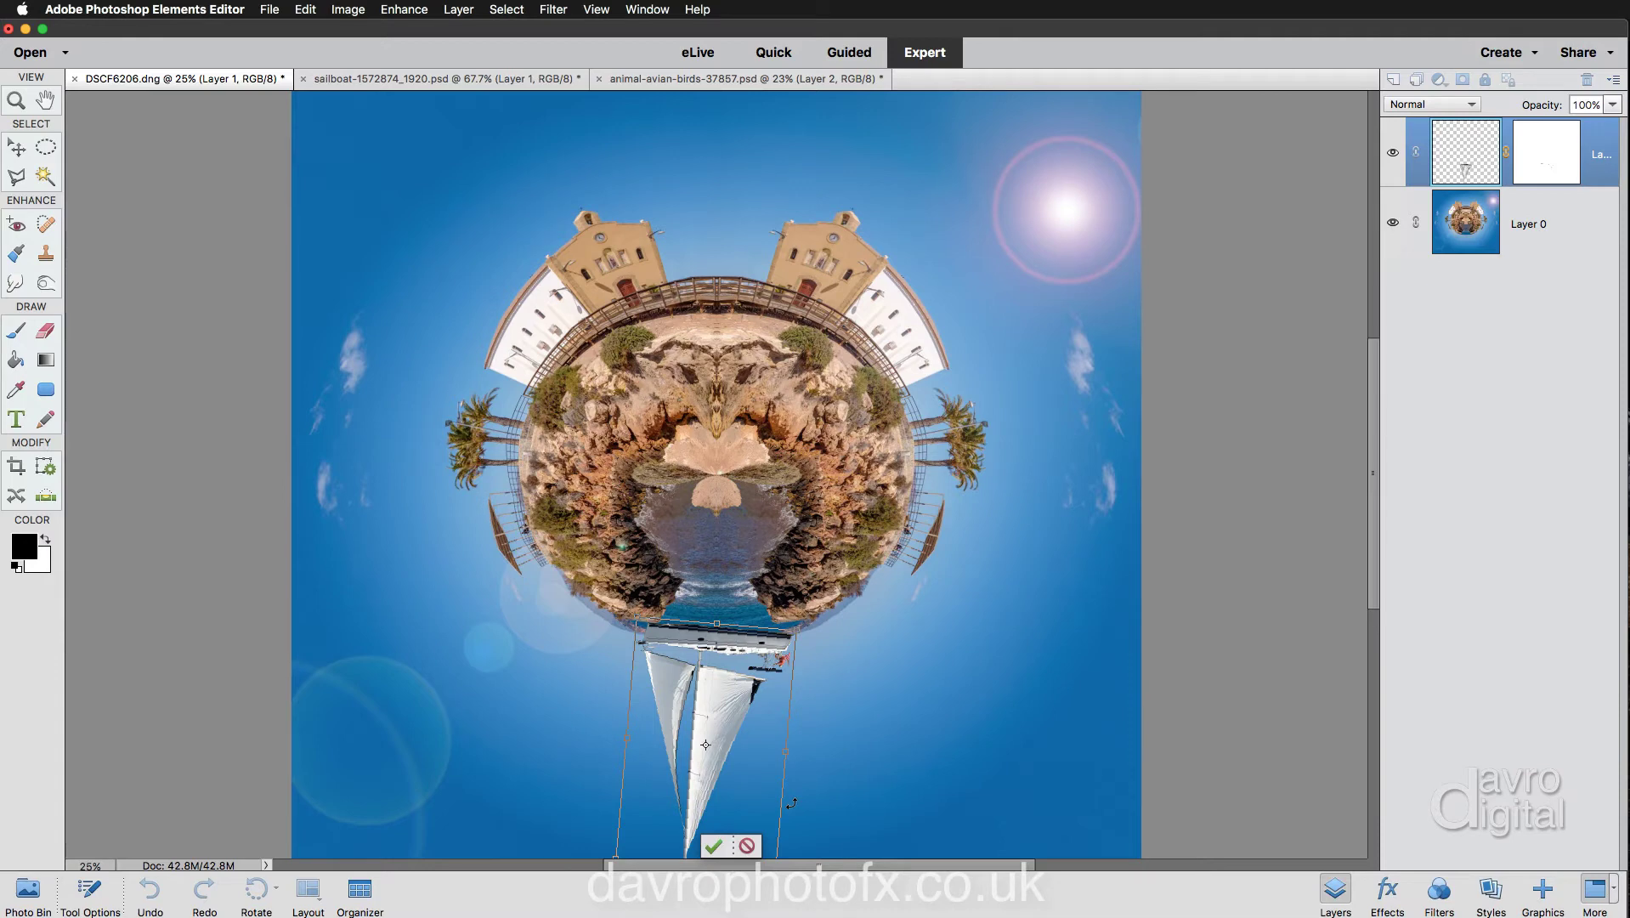
- Scale the upside-down sailboat smaller, shift it slightly, and commit the transform
key(super+0)
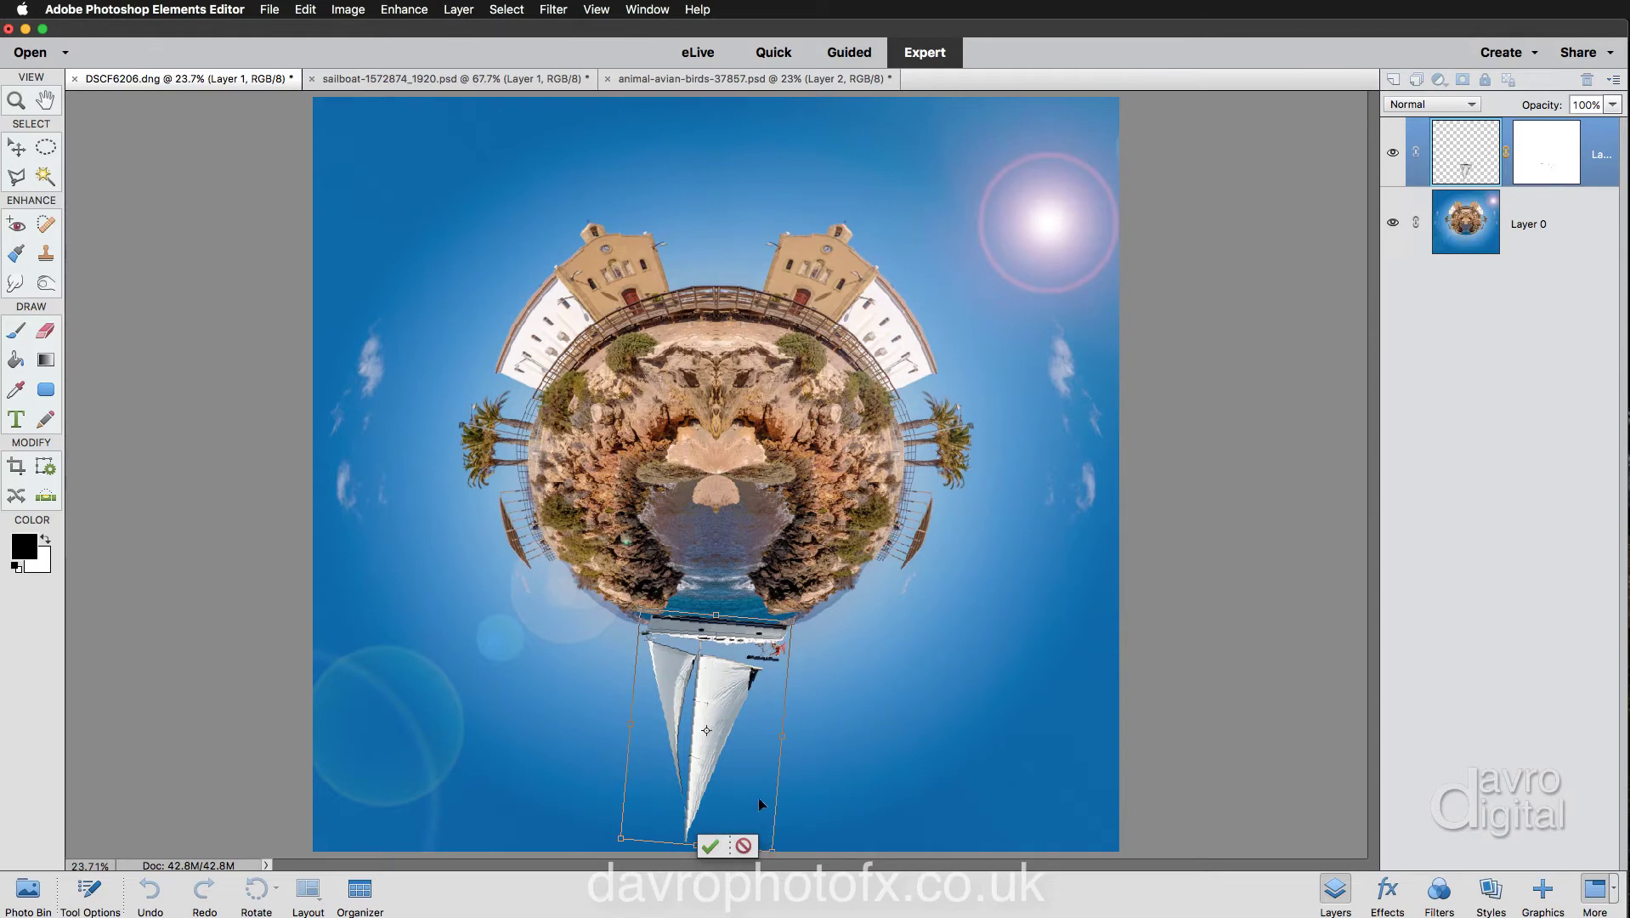
right_click(748, 755)
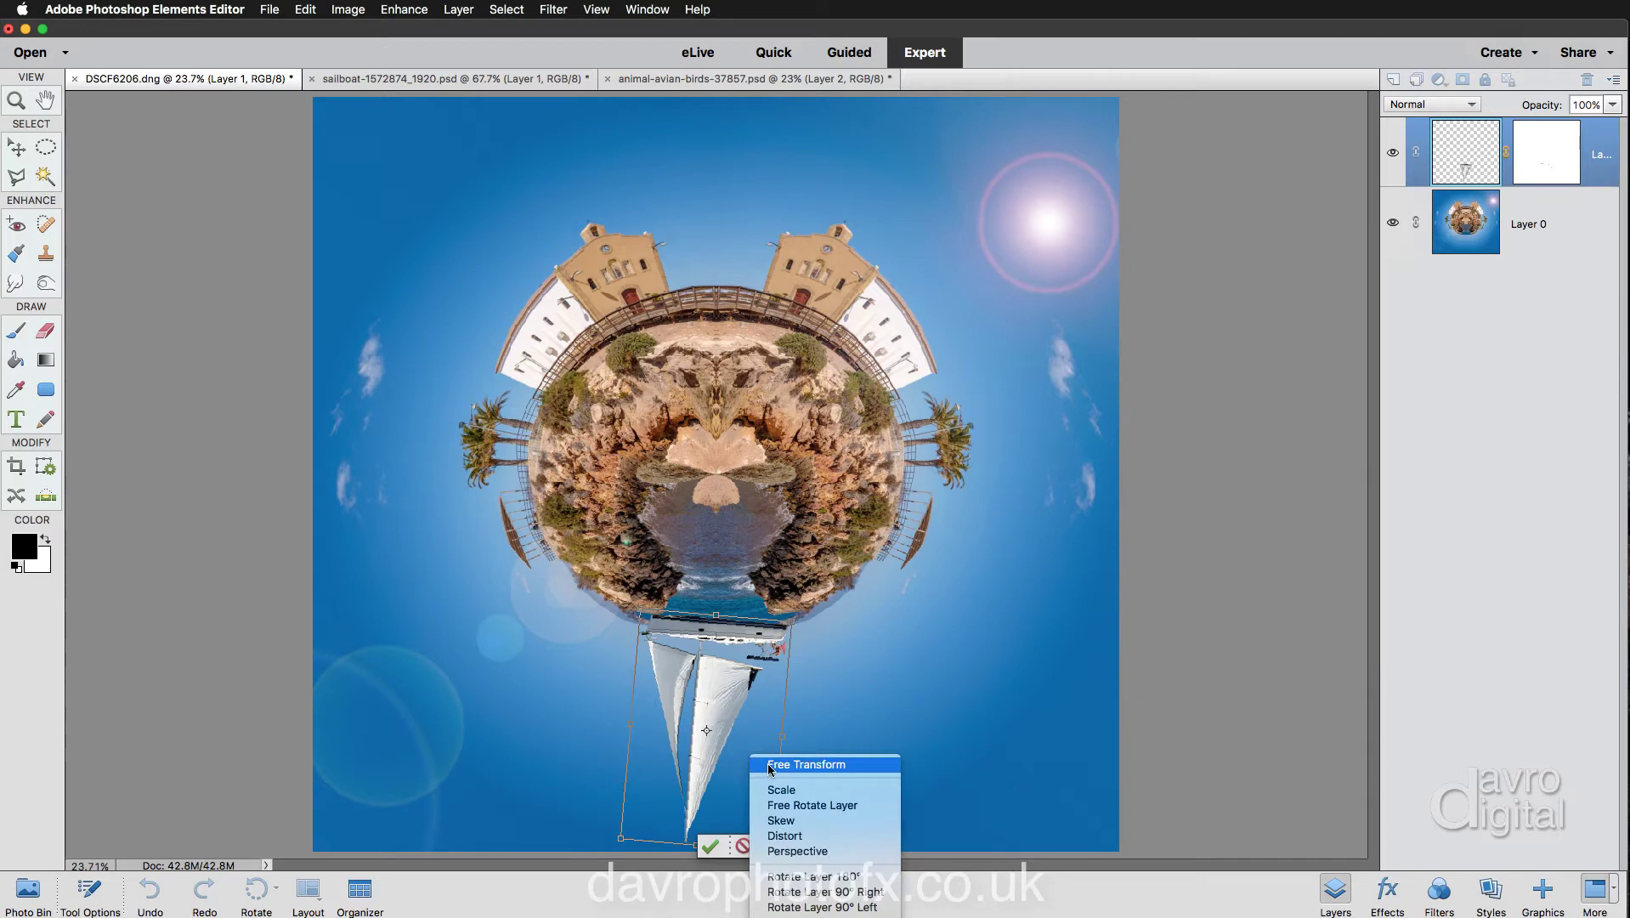
click(774, 791)
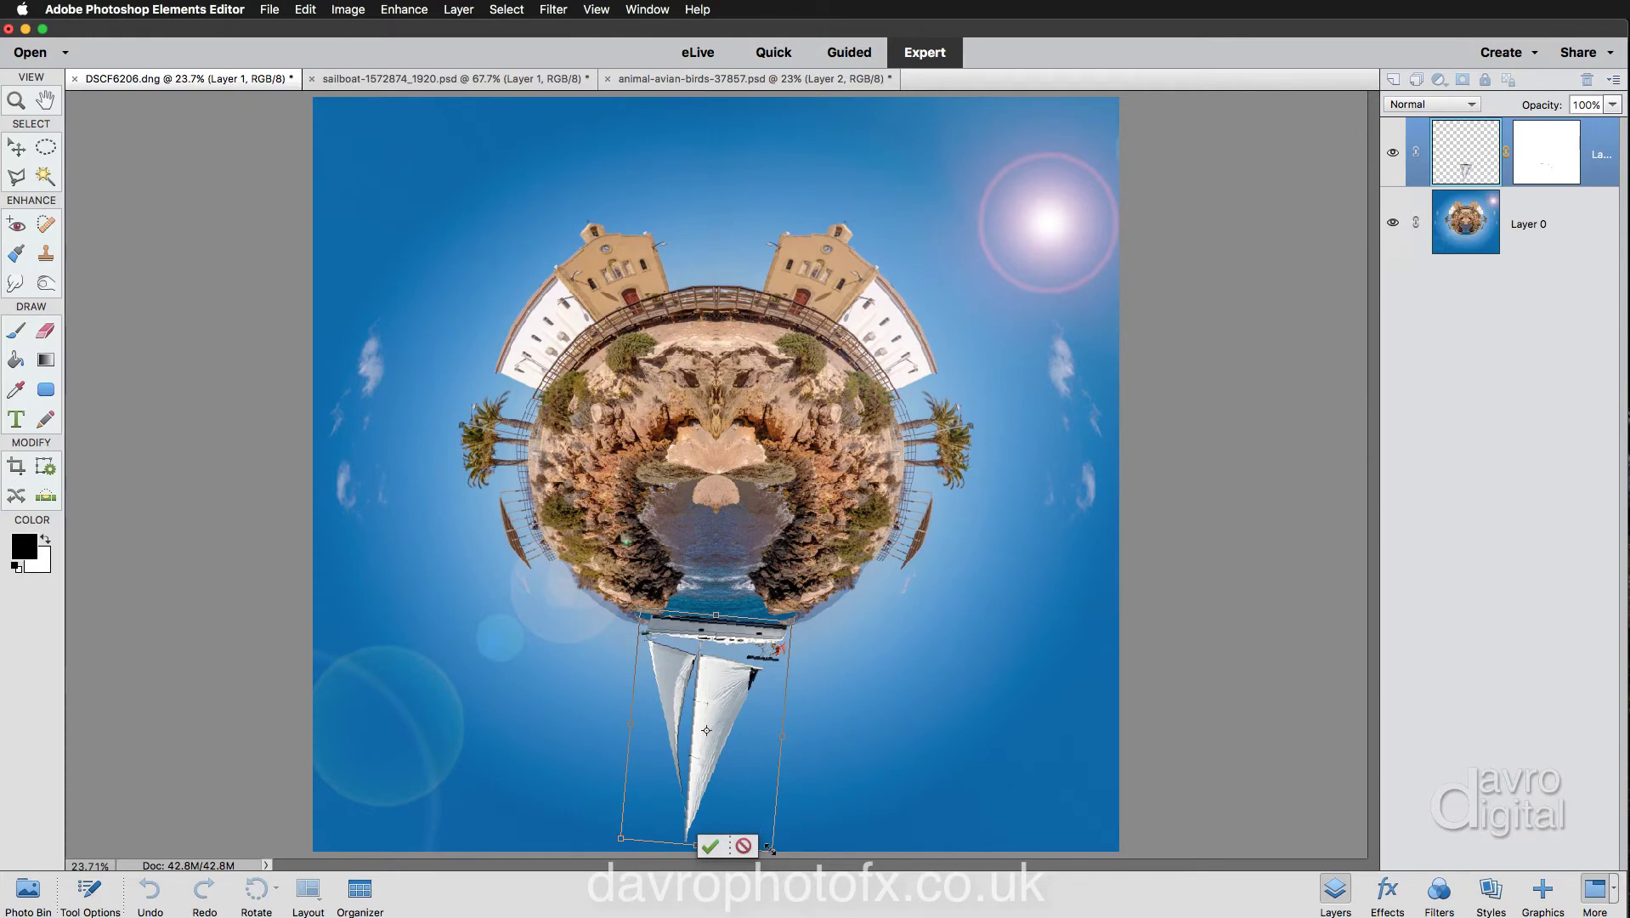
drag(769, 850, 730, 780)
mouse_move(709, 725)
mouse_down()
mouse_move(742, 770)
mouse_move(727, 716)
mouse_up()
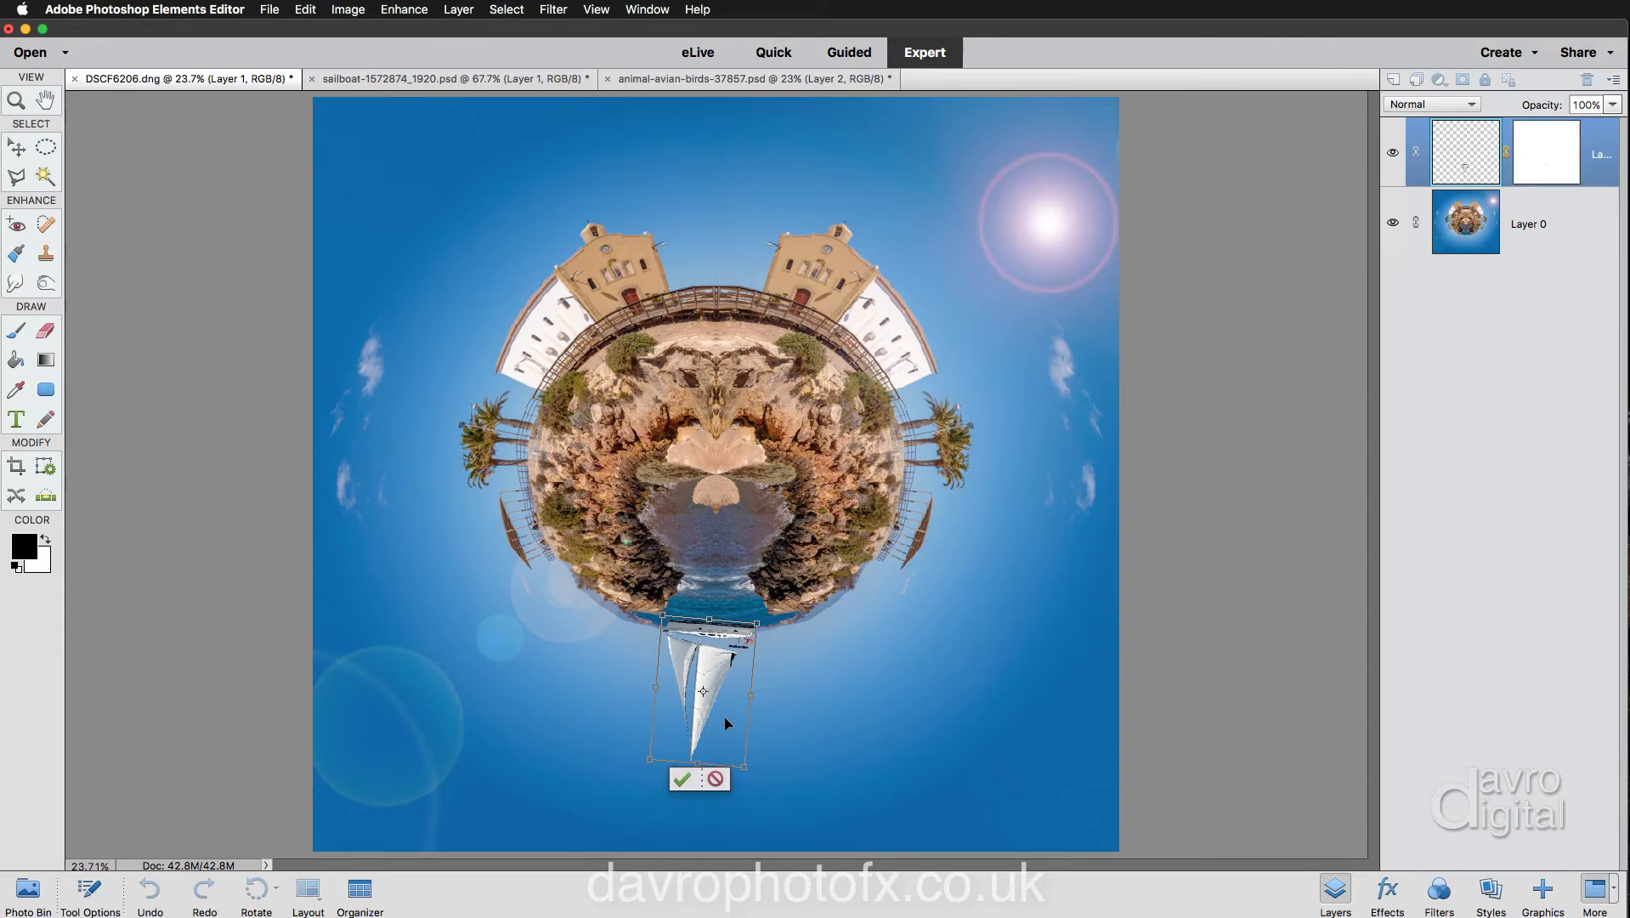
key(Return)
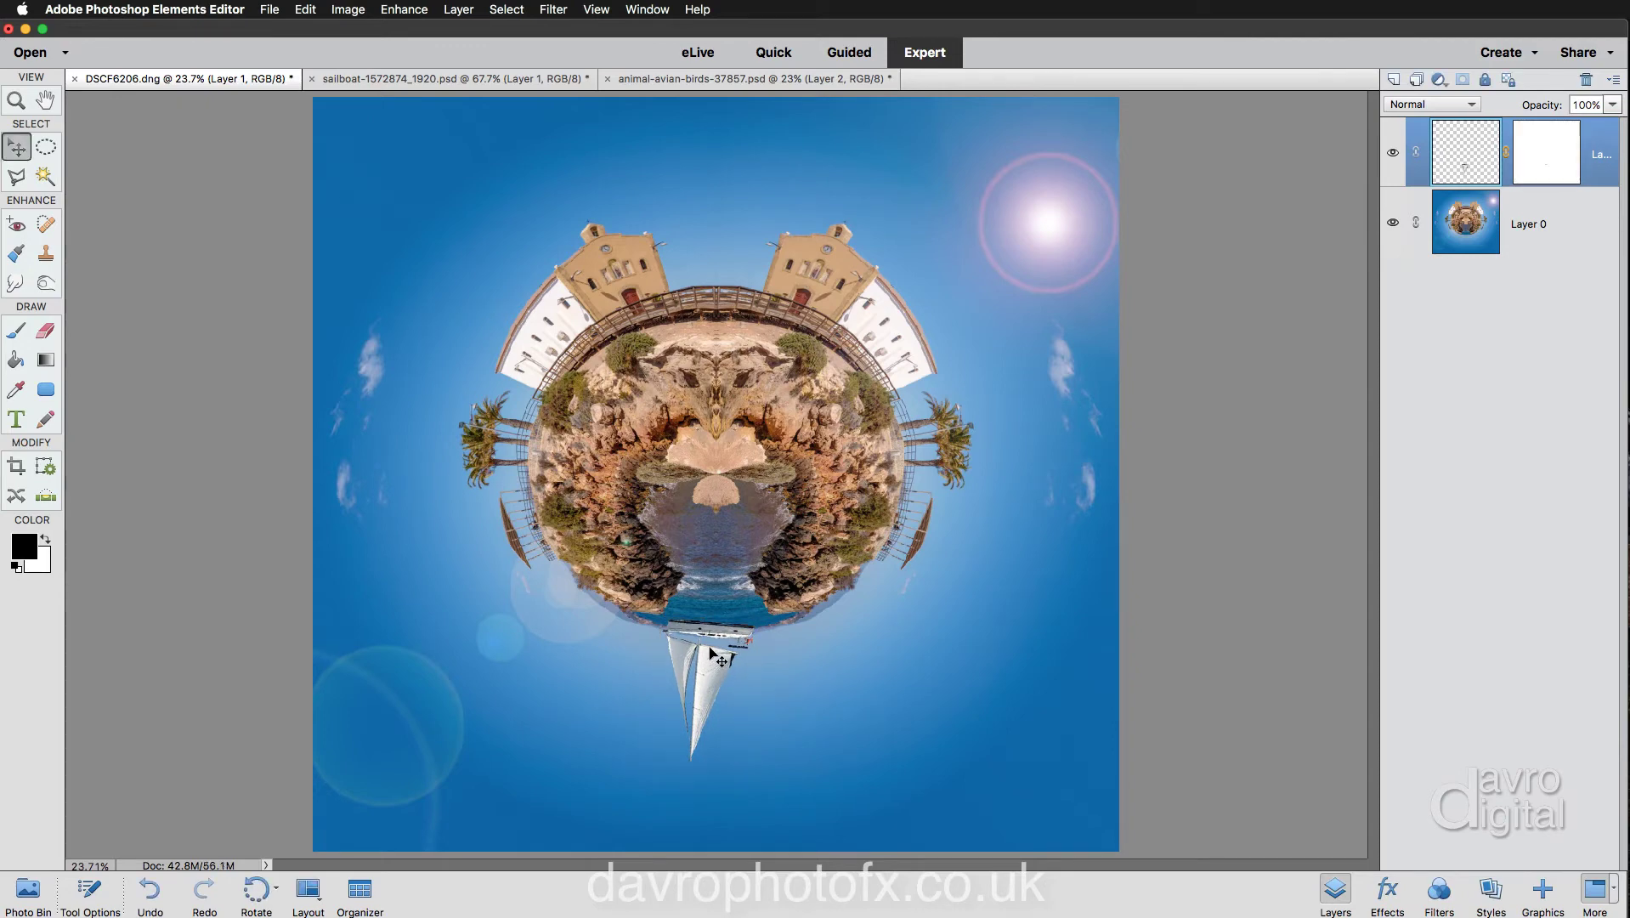
- At 100% zoom, nudge the sailboat's hull against the planet's water edge, then fit the image
key(super+alt+0)
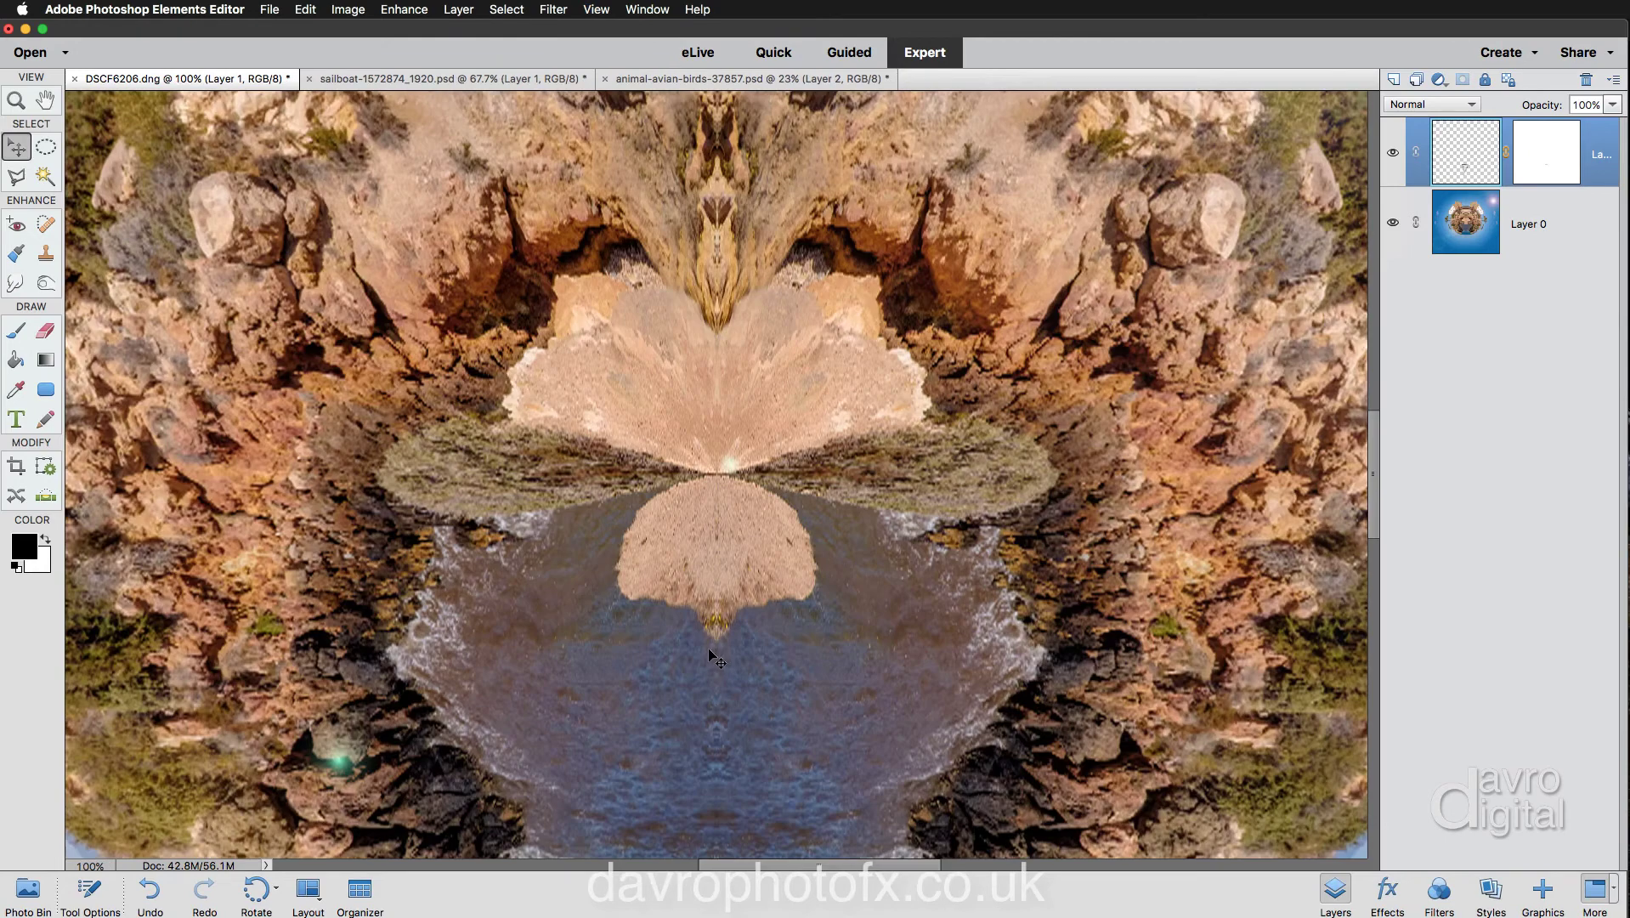
drag(748, 641, 727, 218)
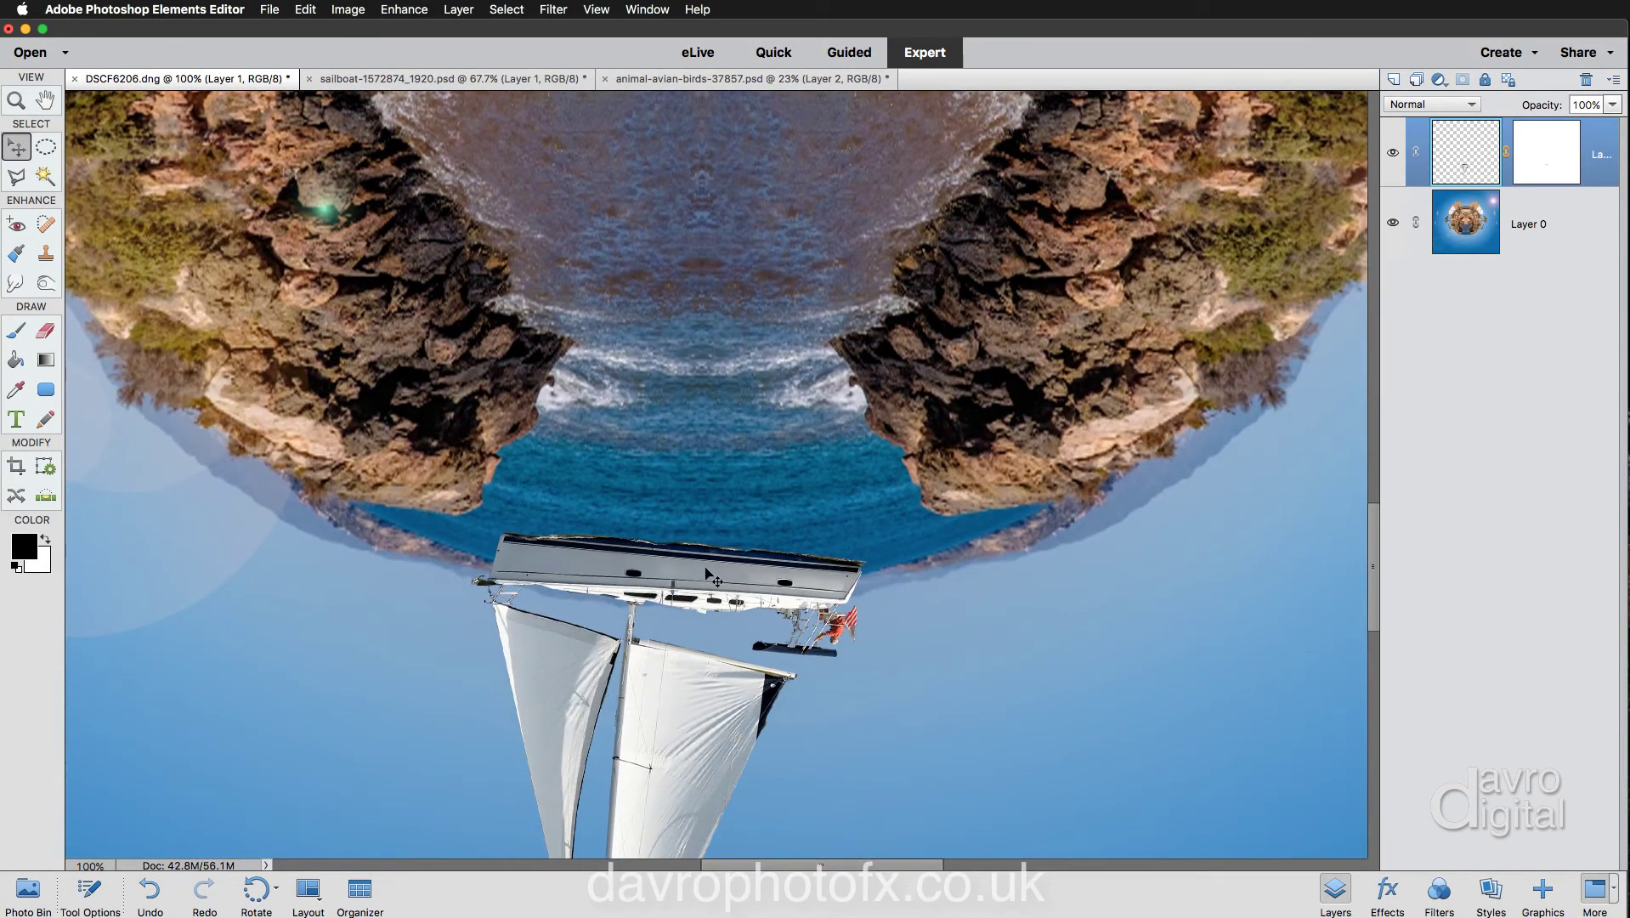
drag(706, 572, 693, 575)
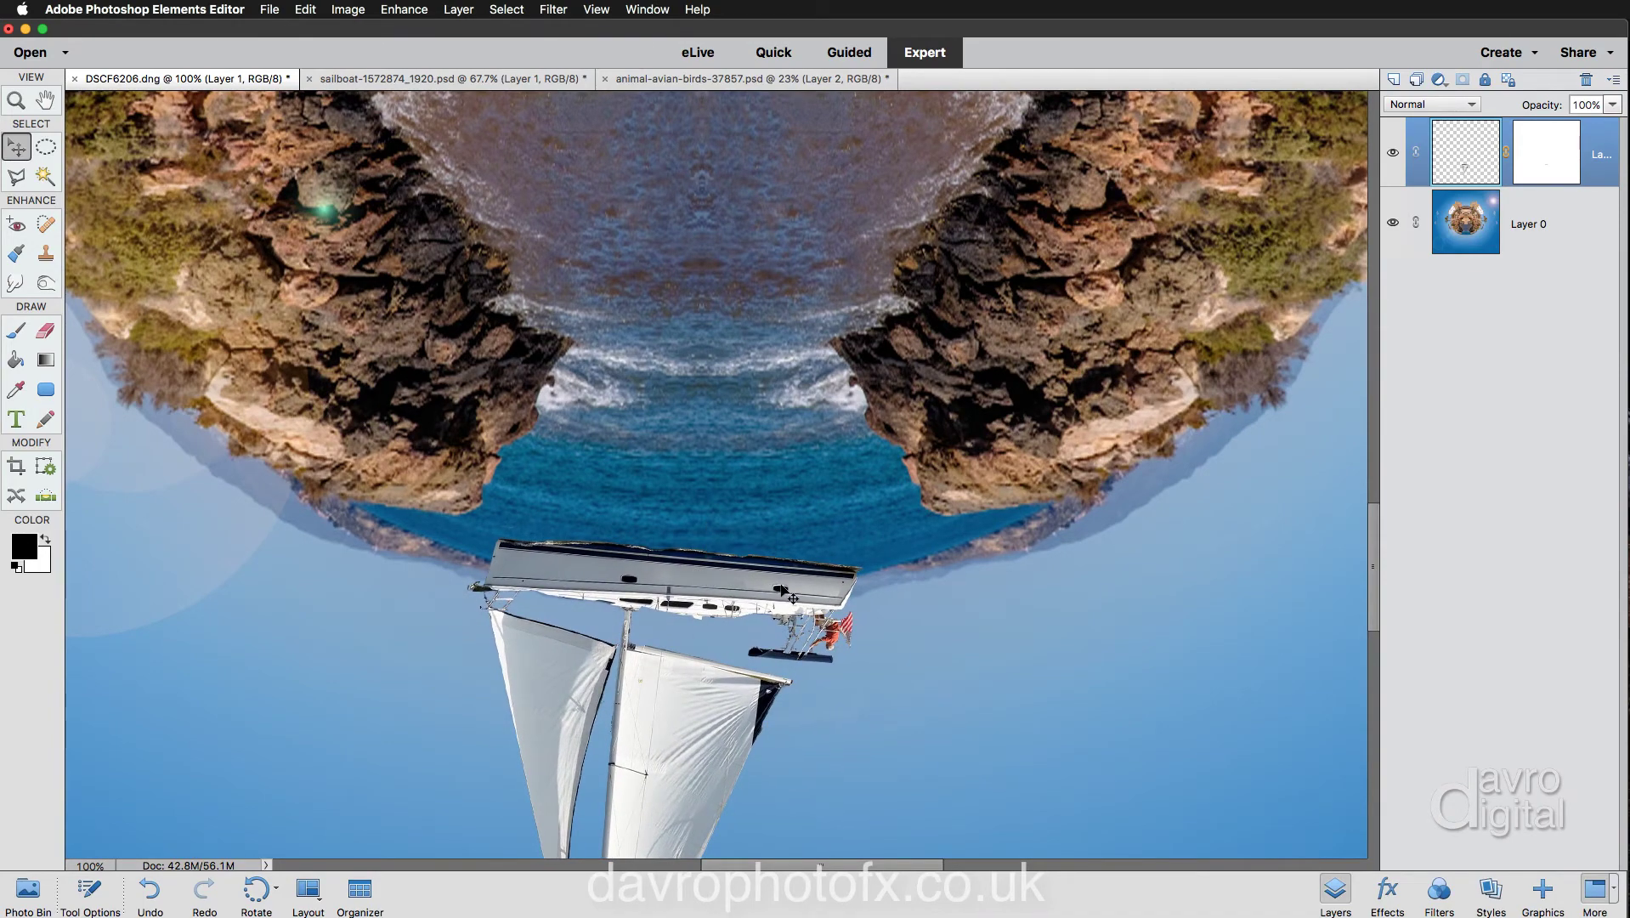
key(super+0)
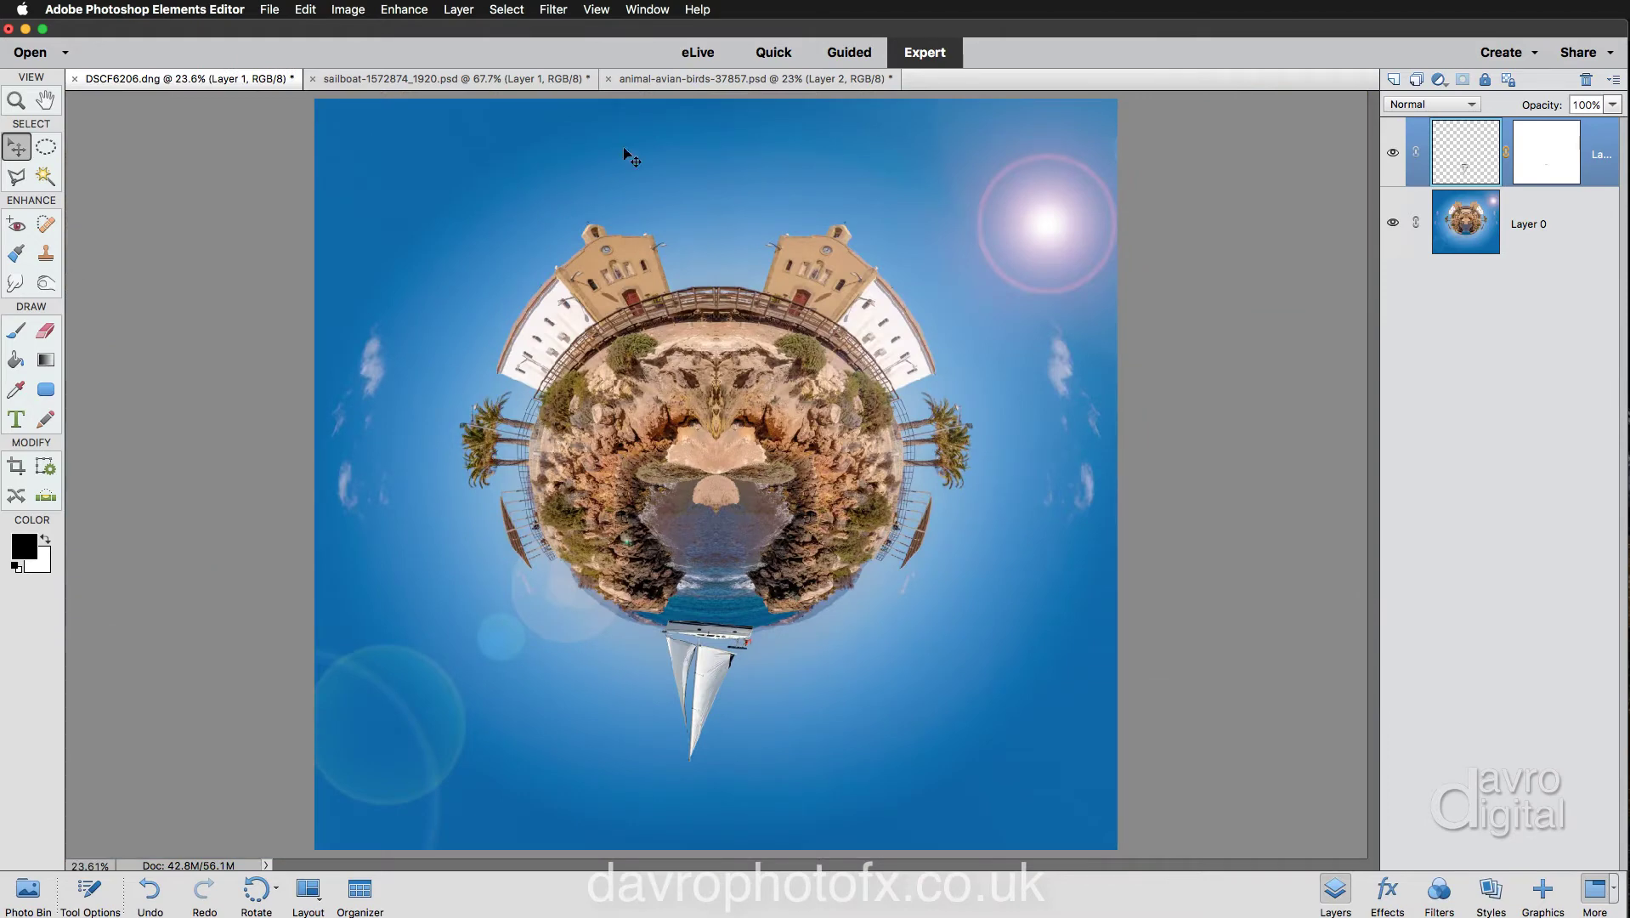
- Drag the two cut-out gulls from the birds image onto the tiny planet as Layer 2
click(672, 76)
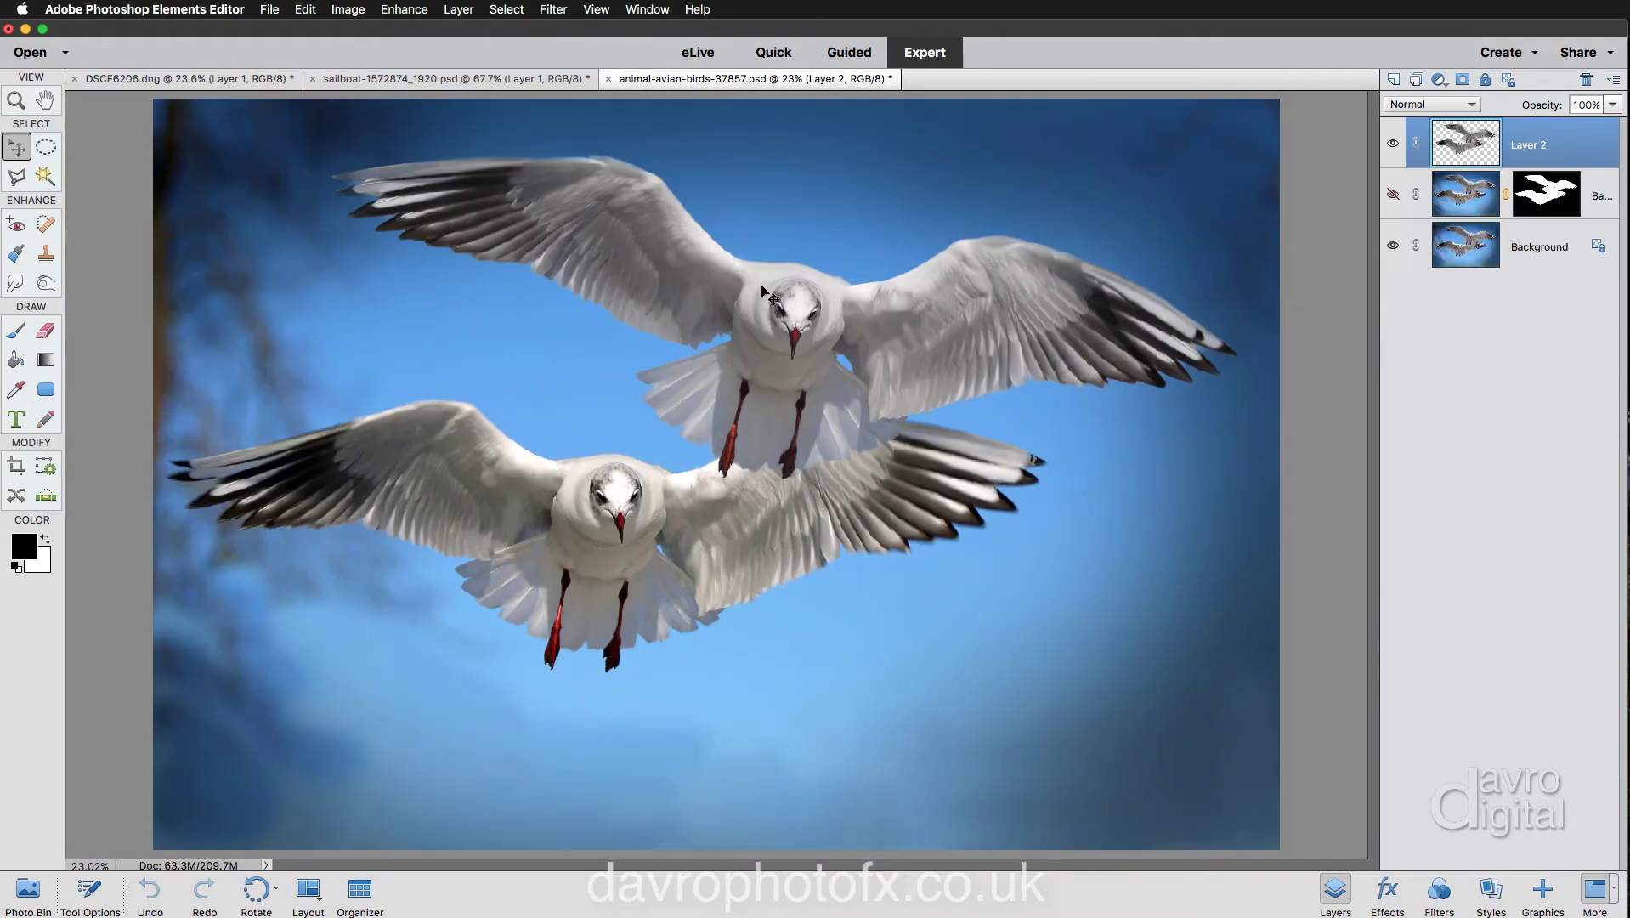
drag(753, 311, 576, 374)
drag(862, 588, 864, 588)
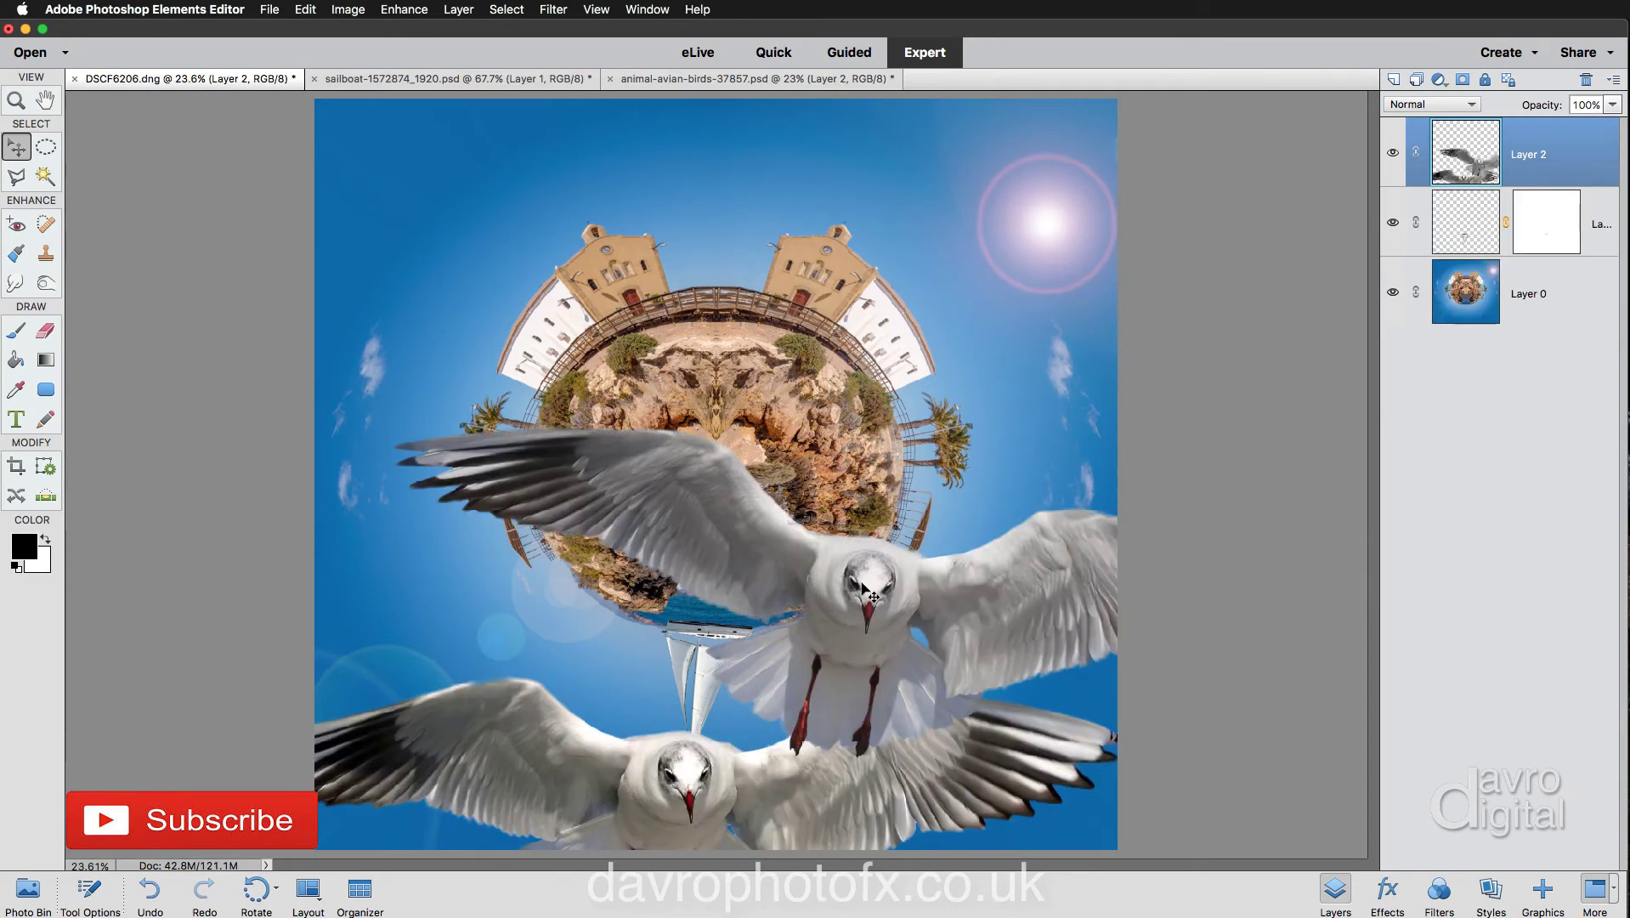
- Start a transform on the gull layer and switch it to Scale
key(super+t)
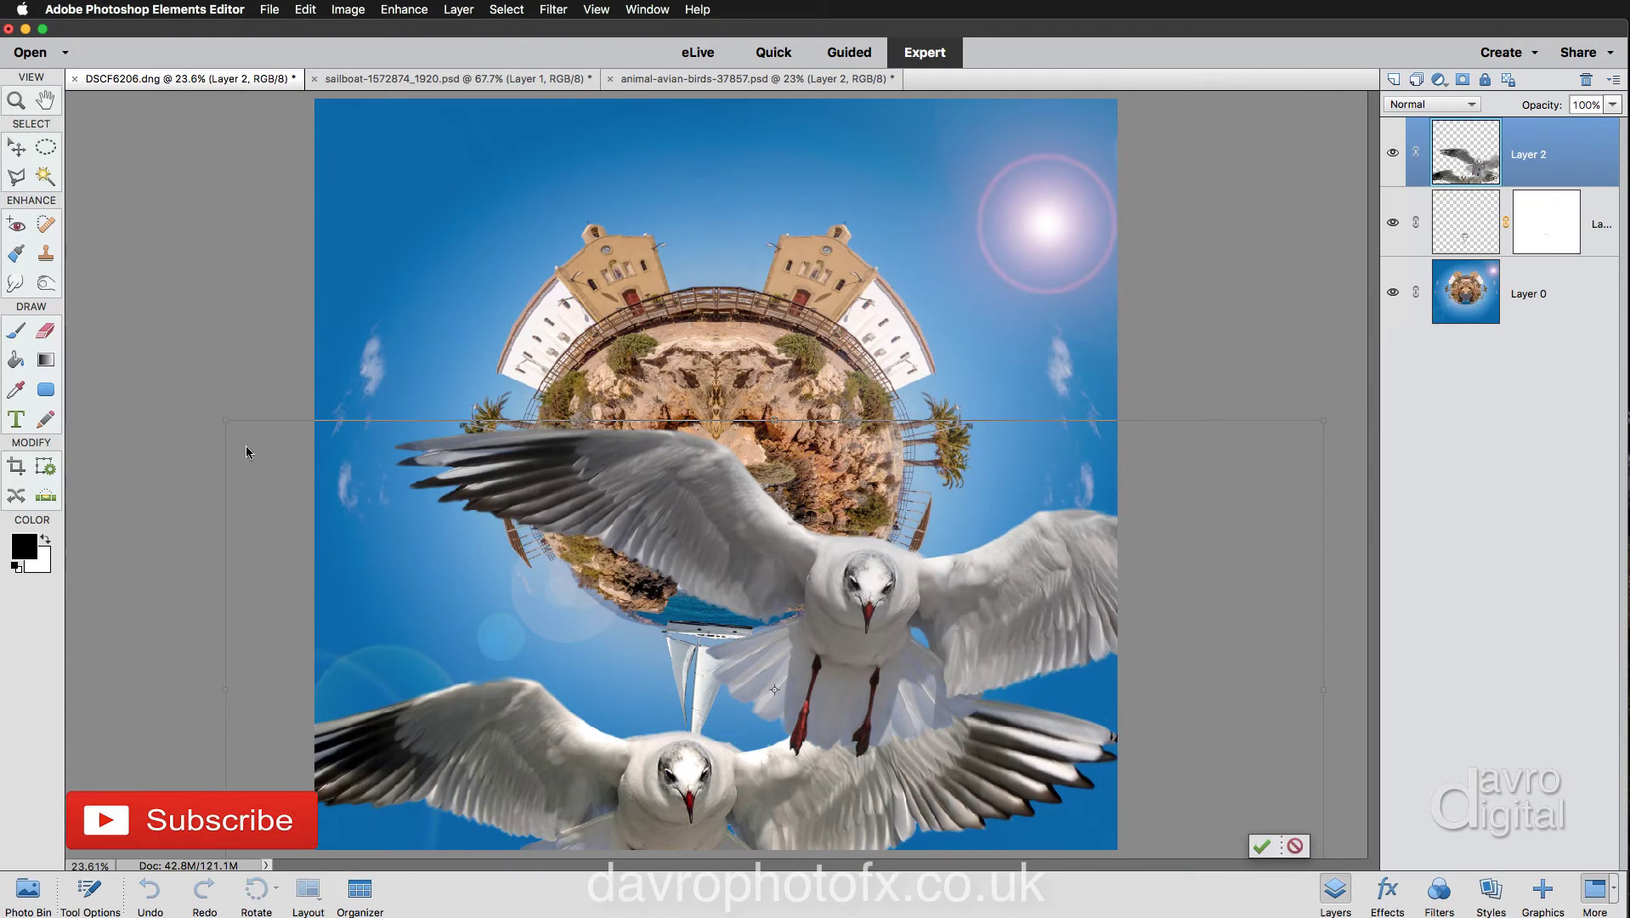
right_click(347, 458)
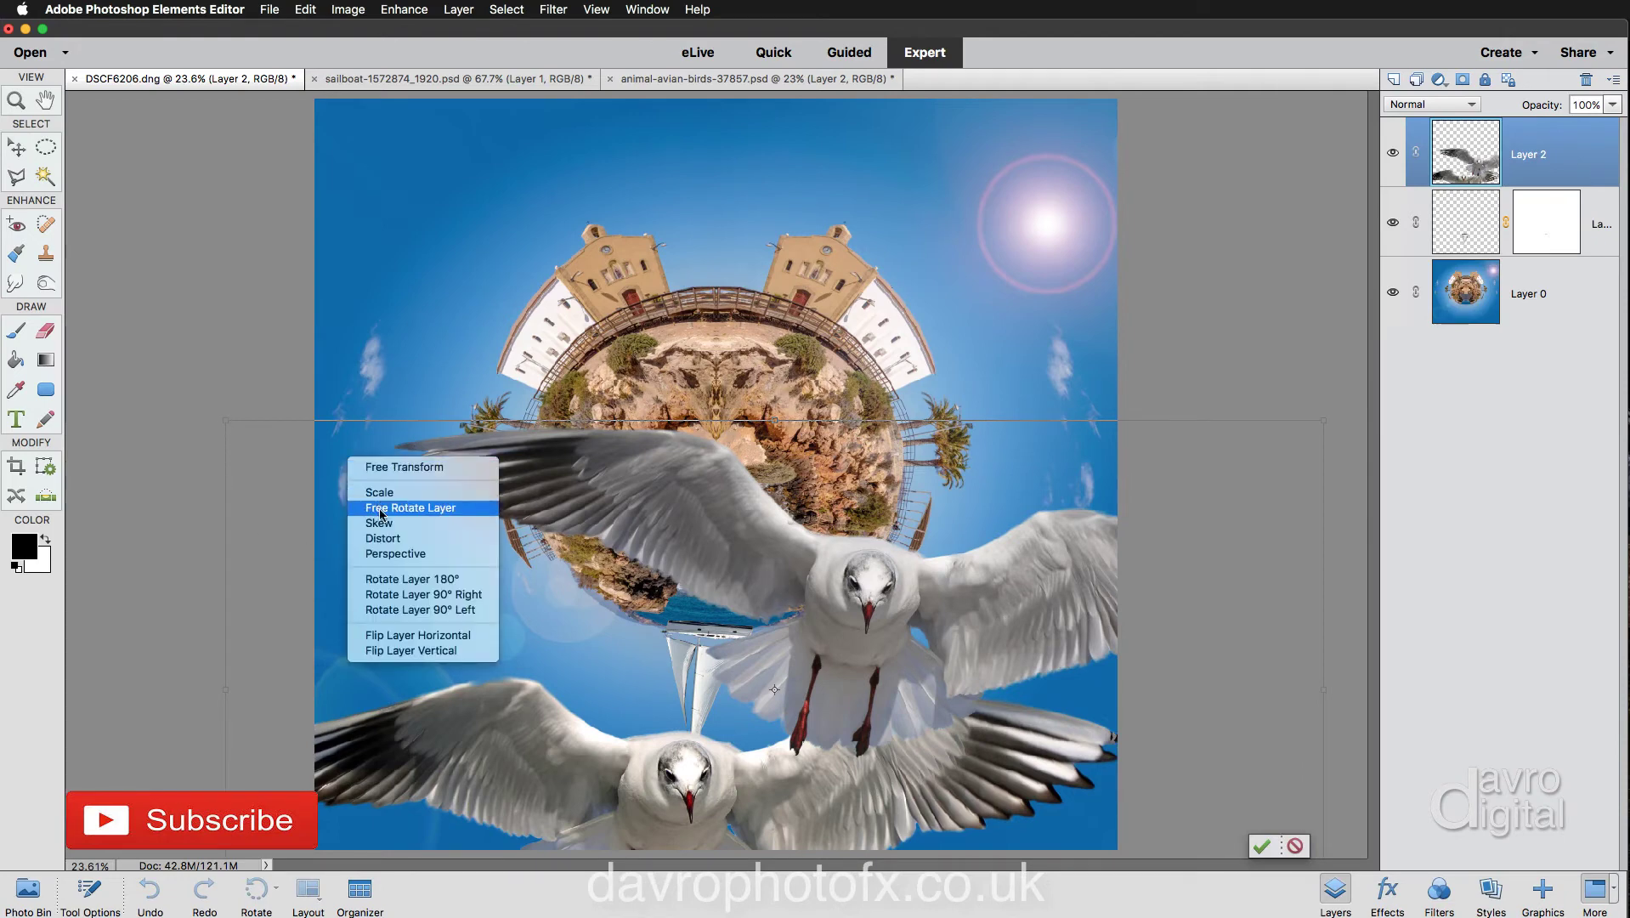
click(300, 488)
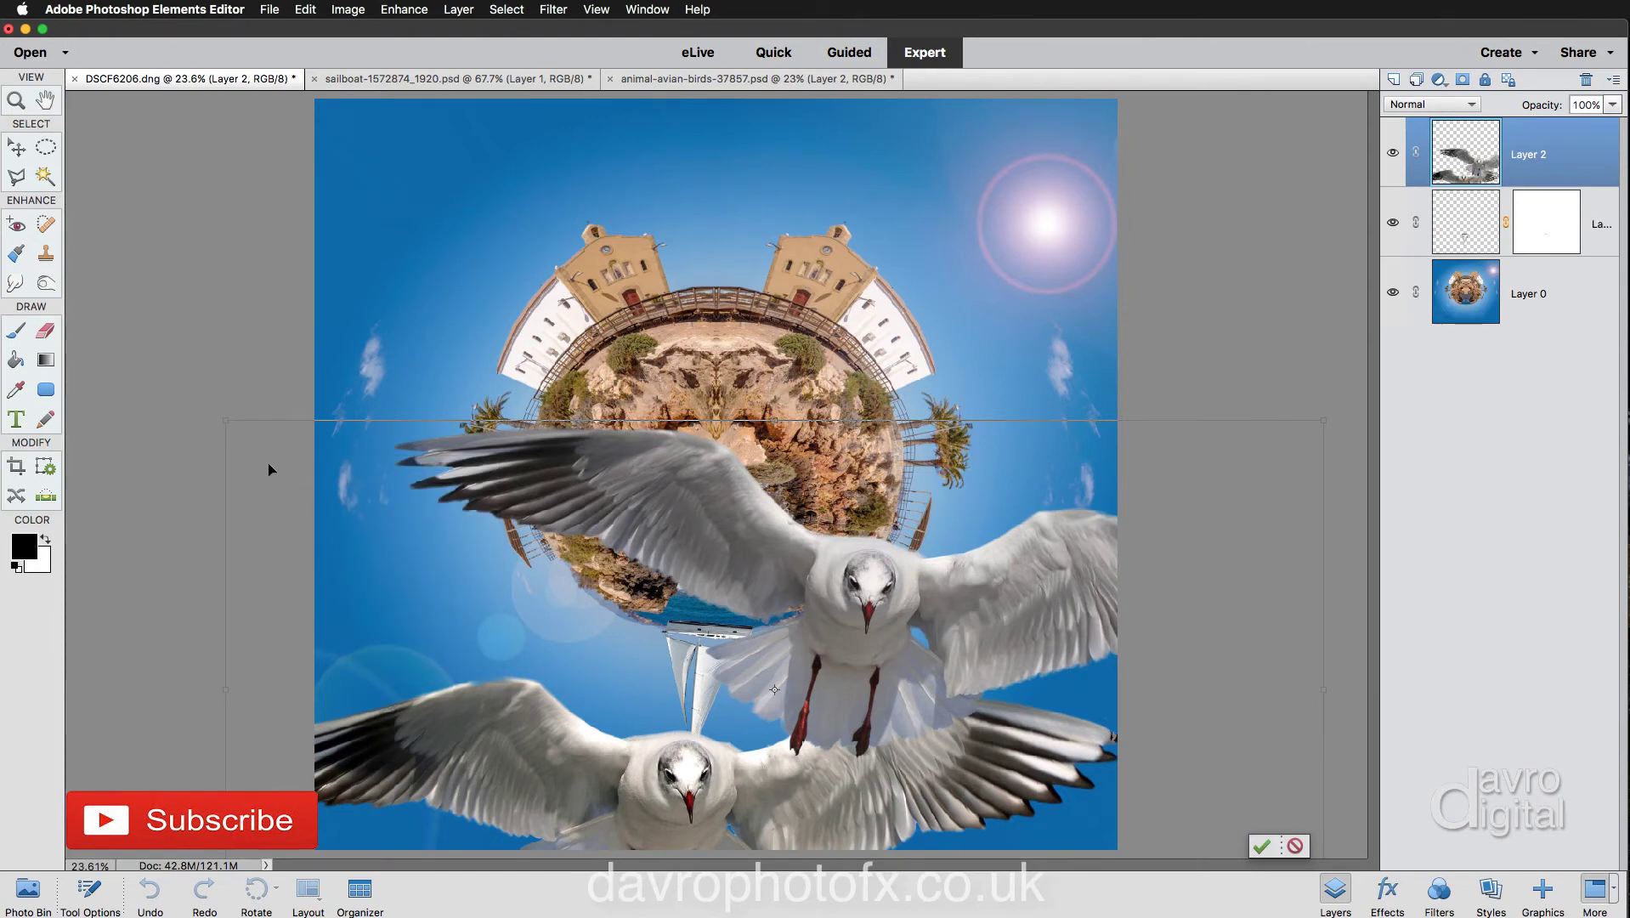
right_click(372, 470)
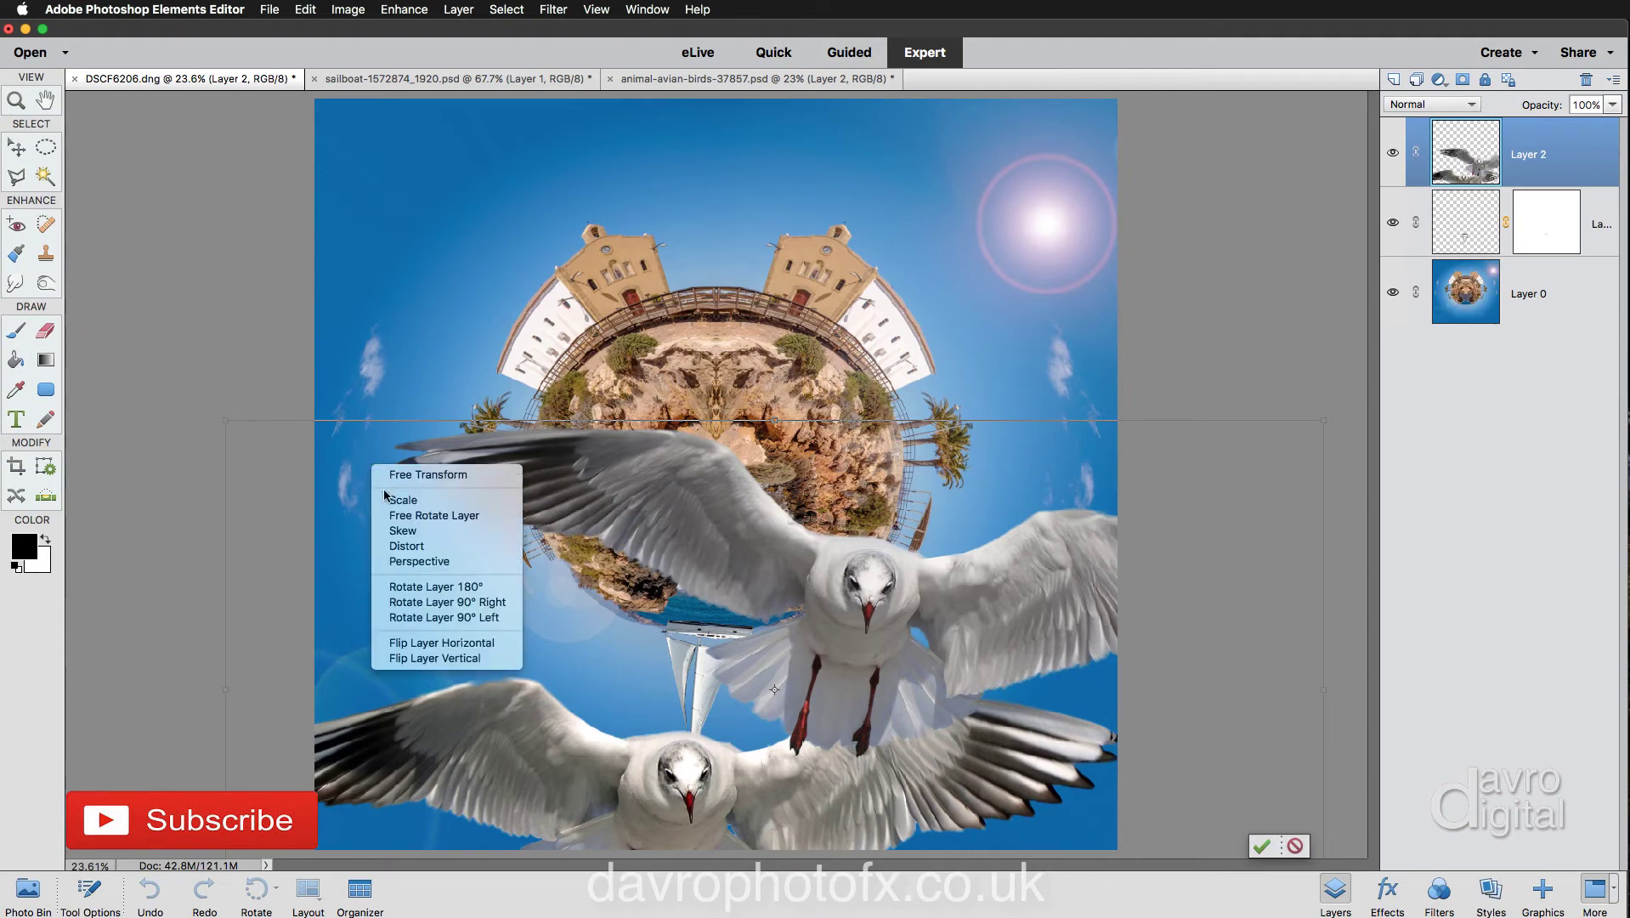
click(413, 501)
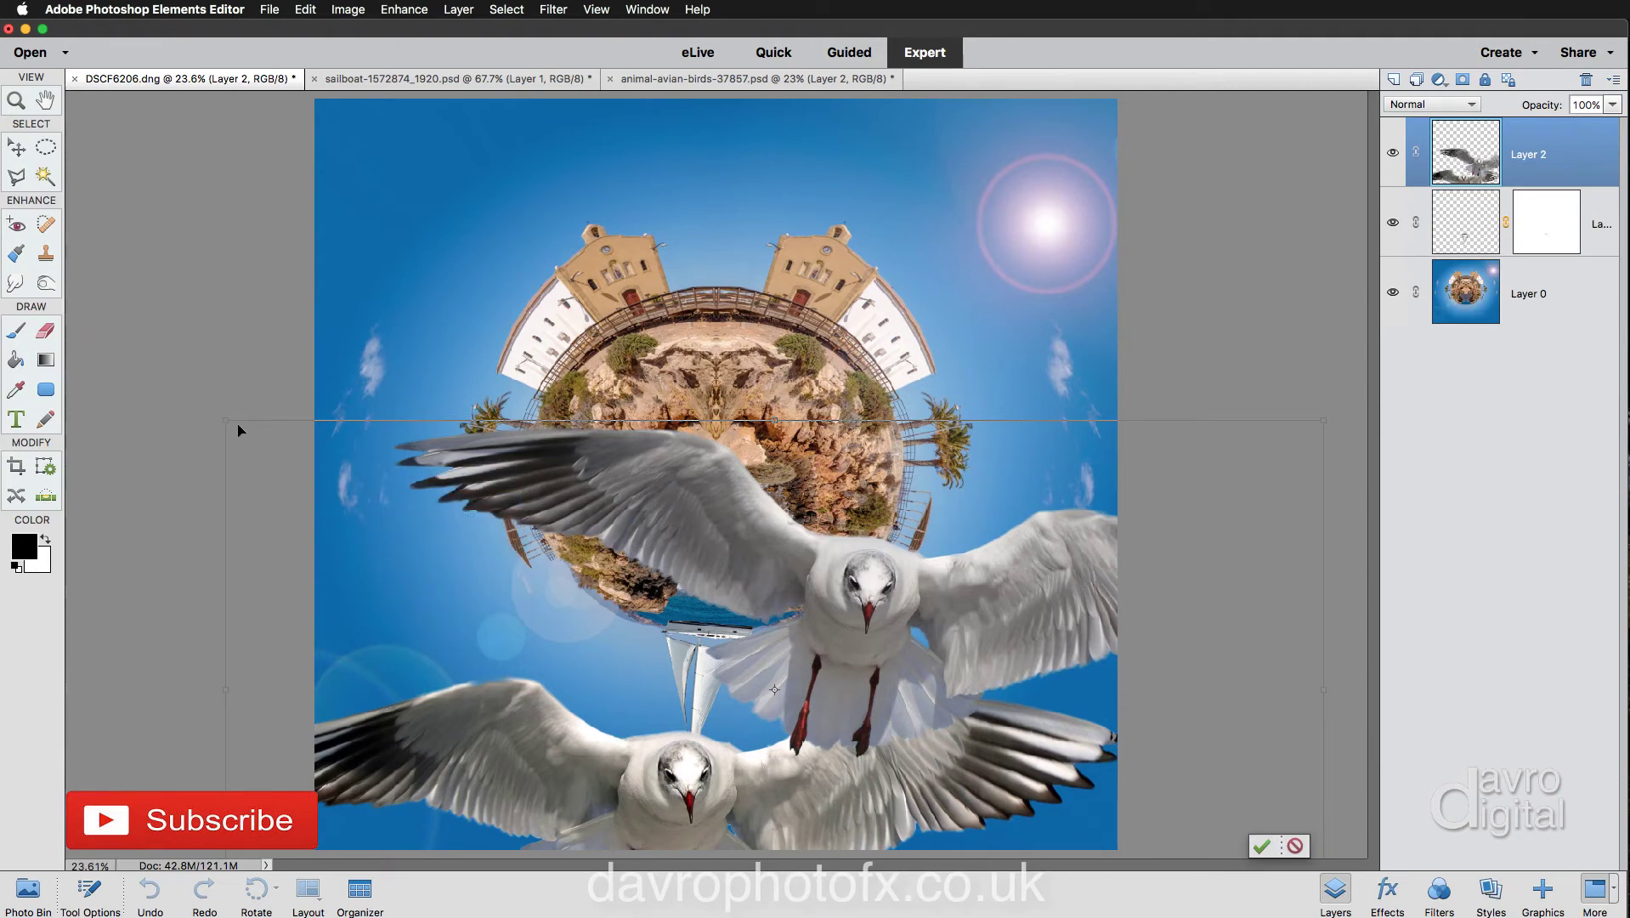
- Shrink the two gulls down in several corner-handle drags
drag(223, 417, 865, 627)
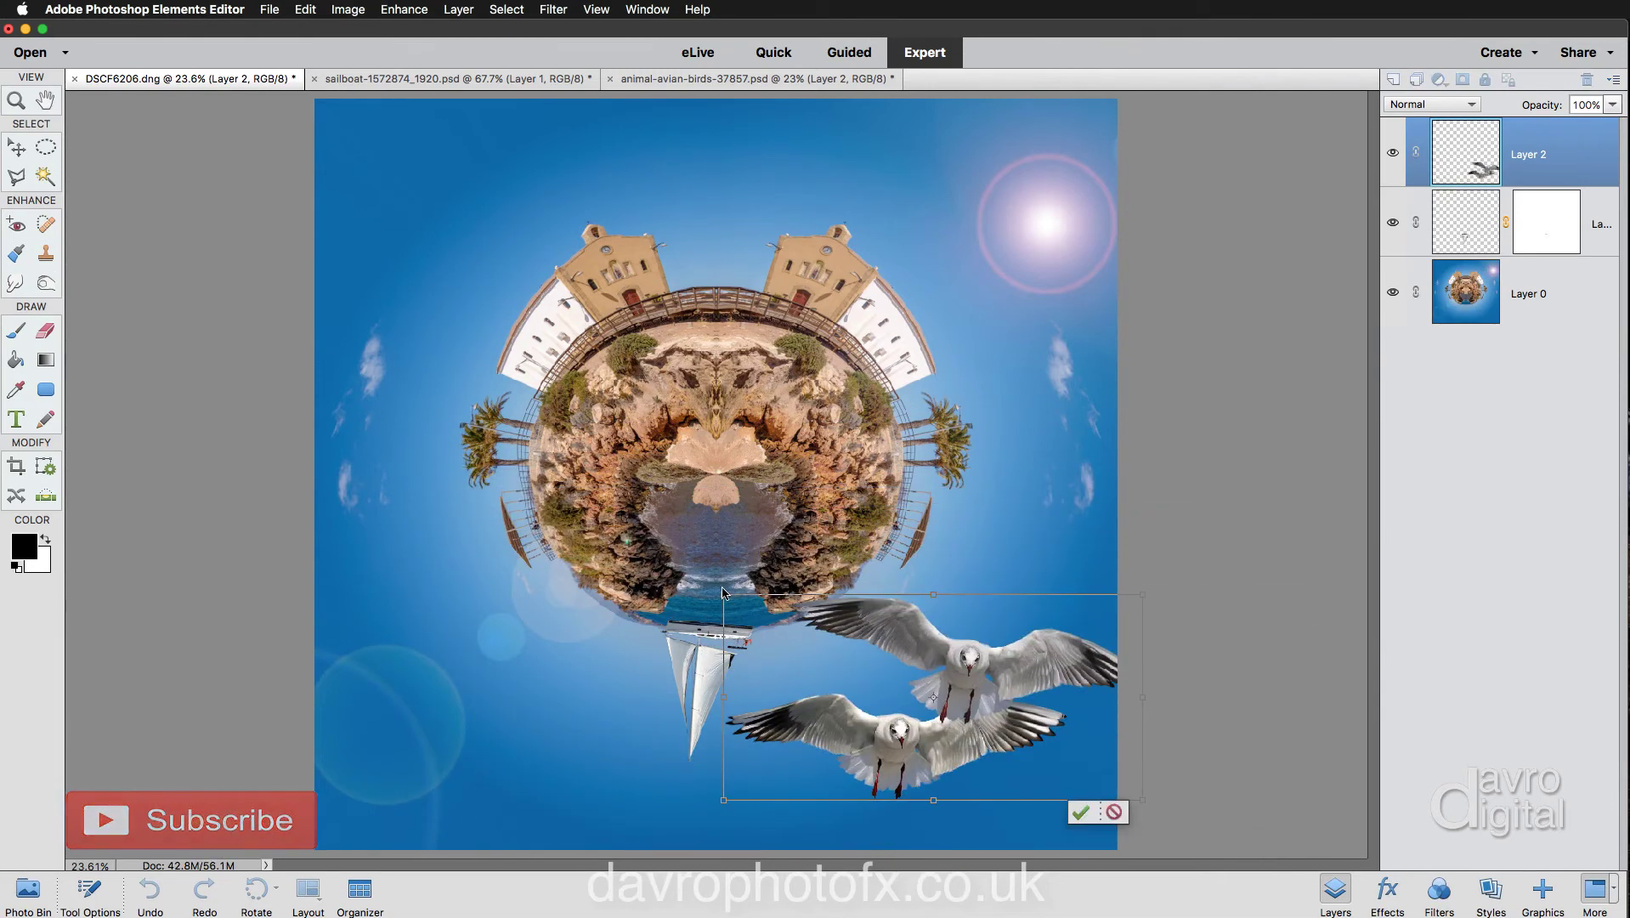
drag(726, 597, 820, 644)
drag(932, 702, 884, 689)
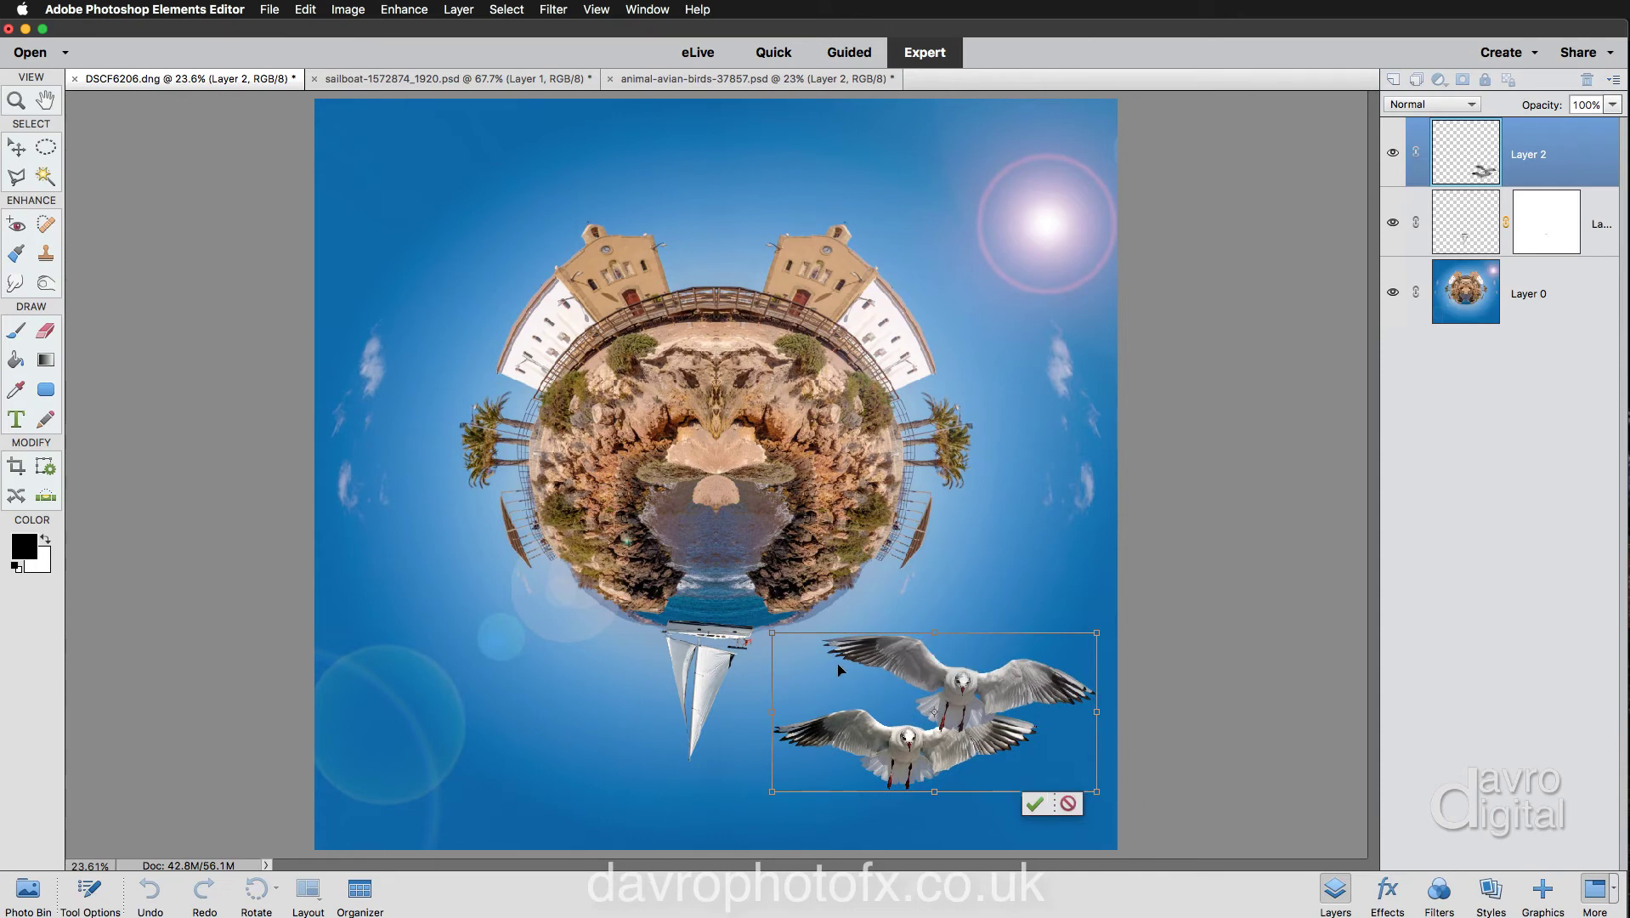
drag(772, 630, 804, 647)
- Tilt the gulls about 12.5°, place them lower right beside the sailboat, and commit
right_click(833, 665)
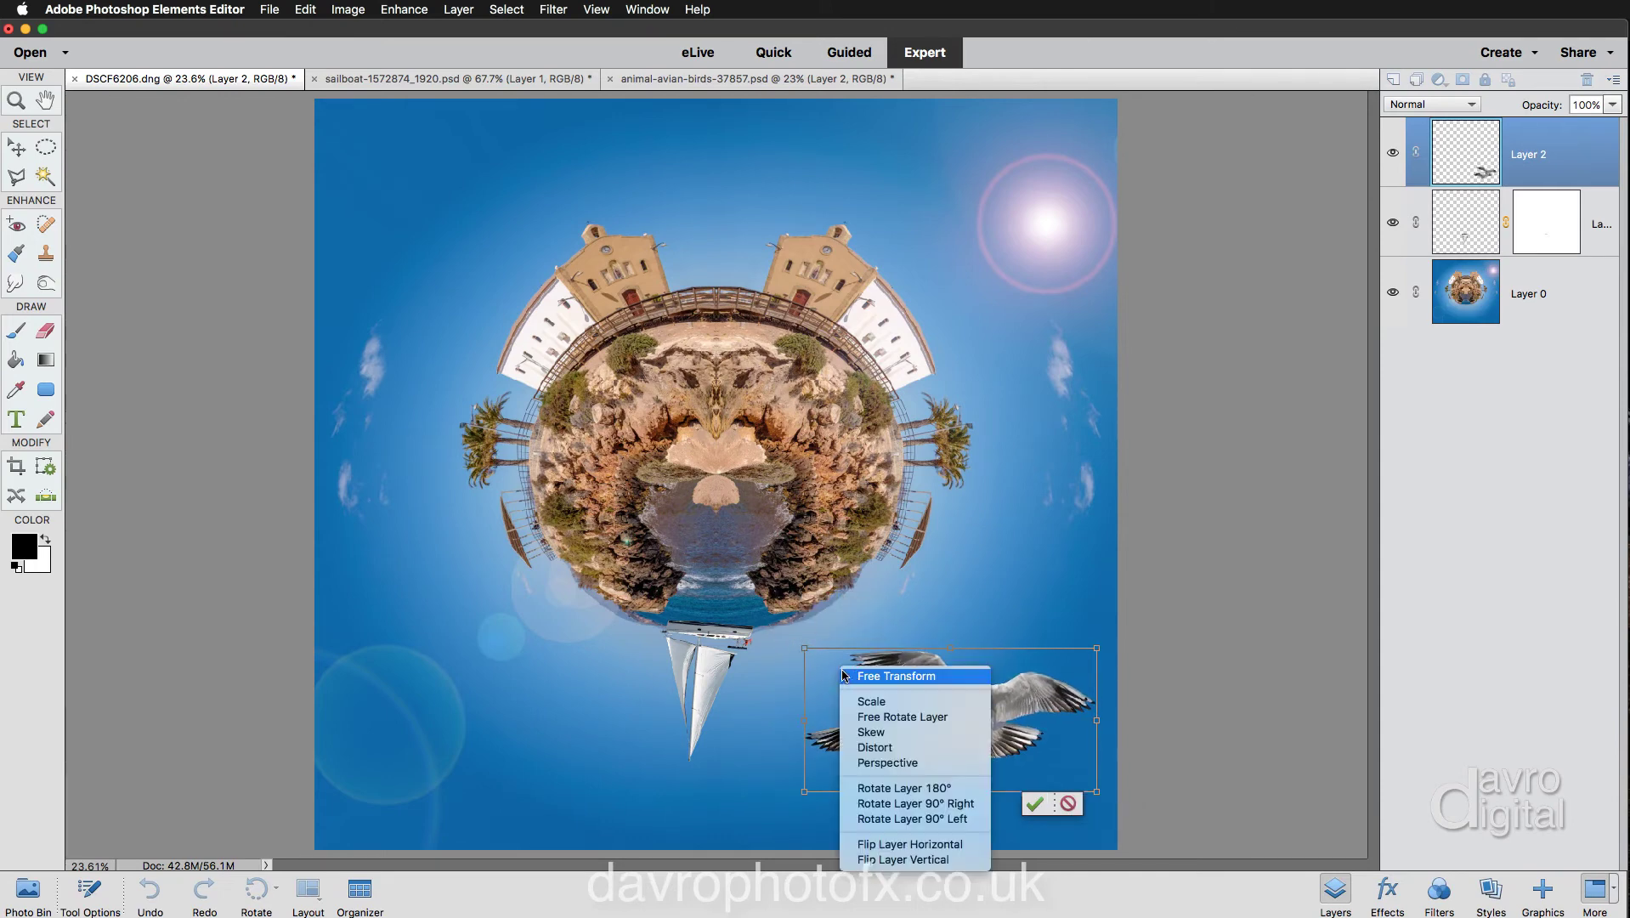
click(856, 677)
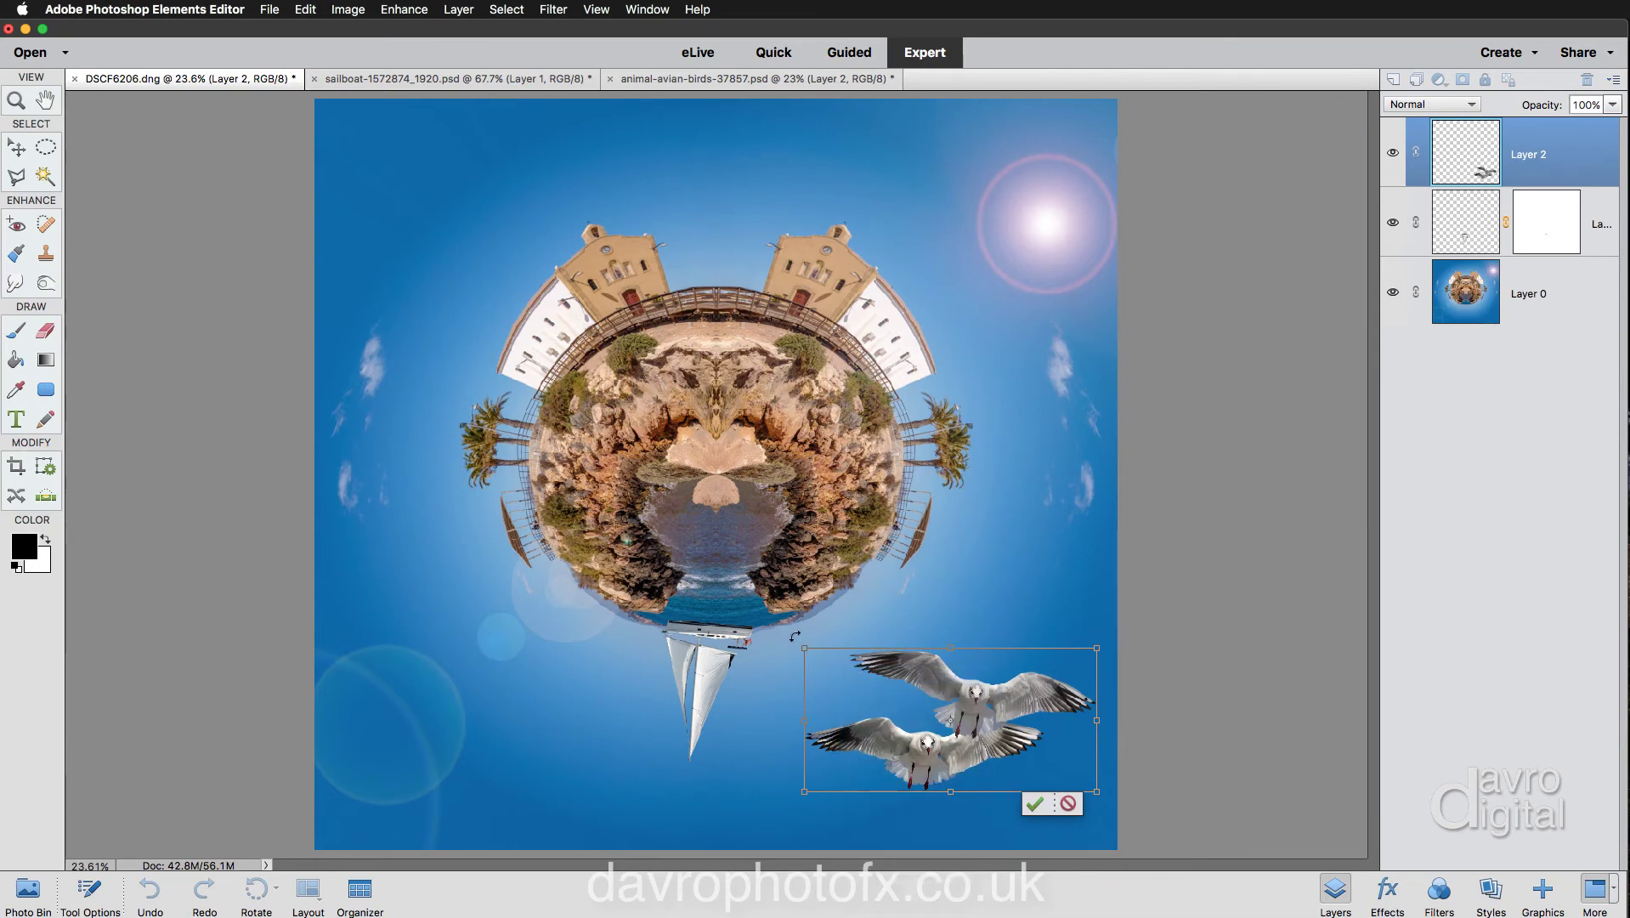
drag(795, 636, 822, 613)
drag(917, 686, 908, 678)
key(Return)
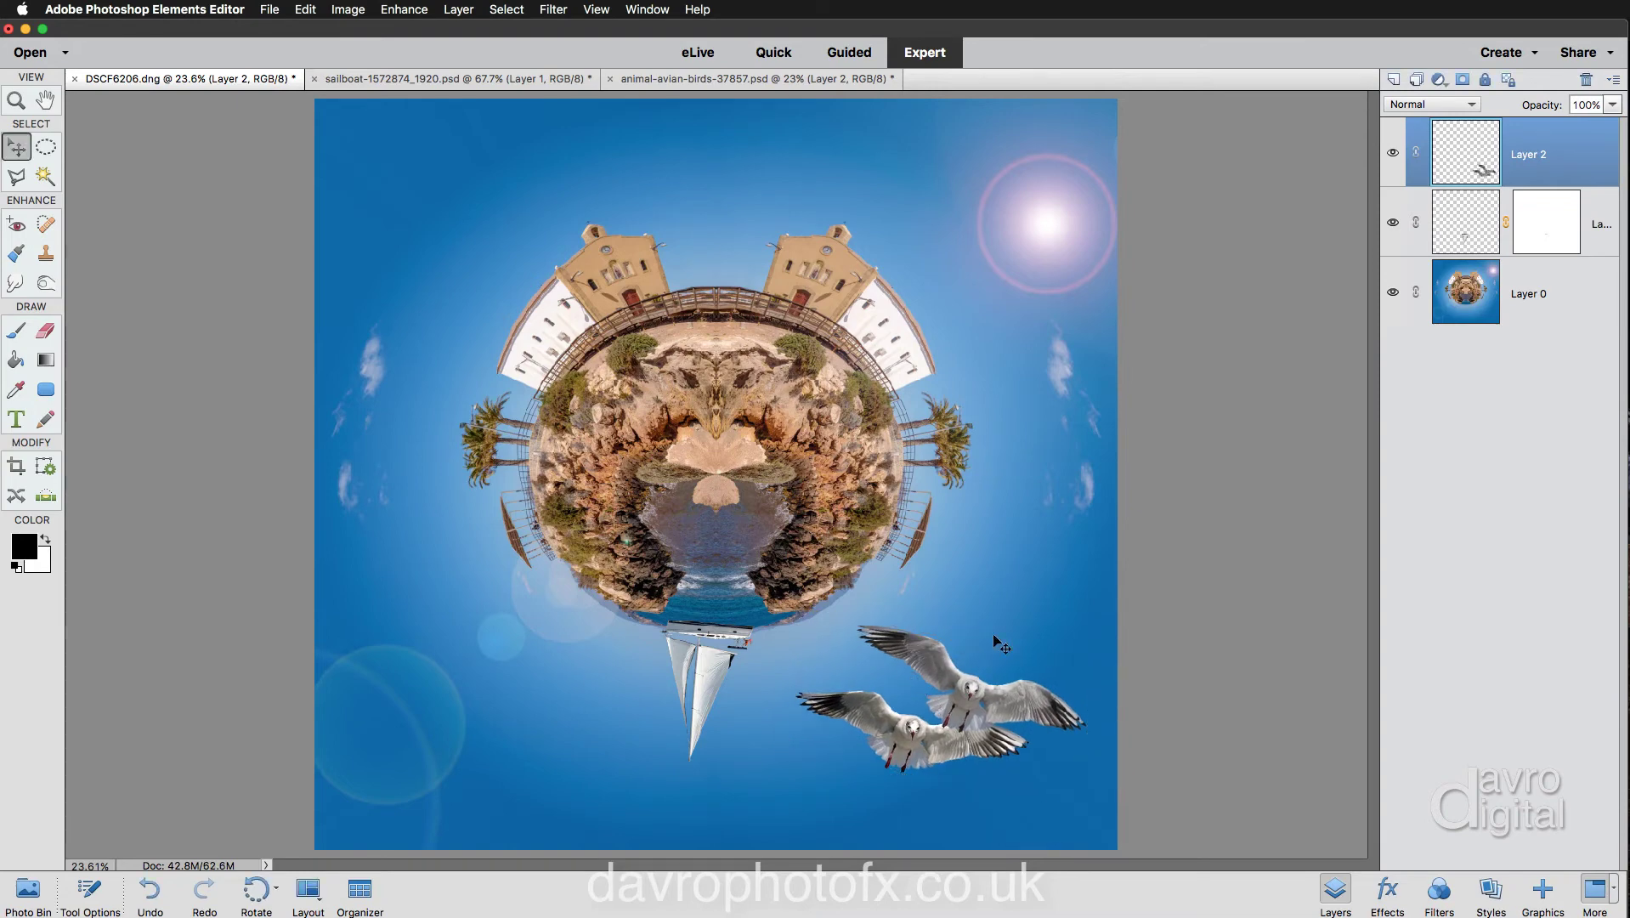
- Add a Hue/Saturation adjustment layer with Saturation +14 over the whole composite
click(1440, 80)
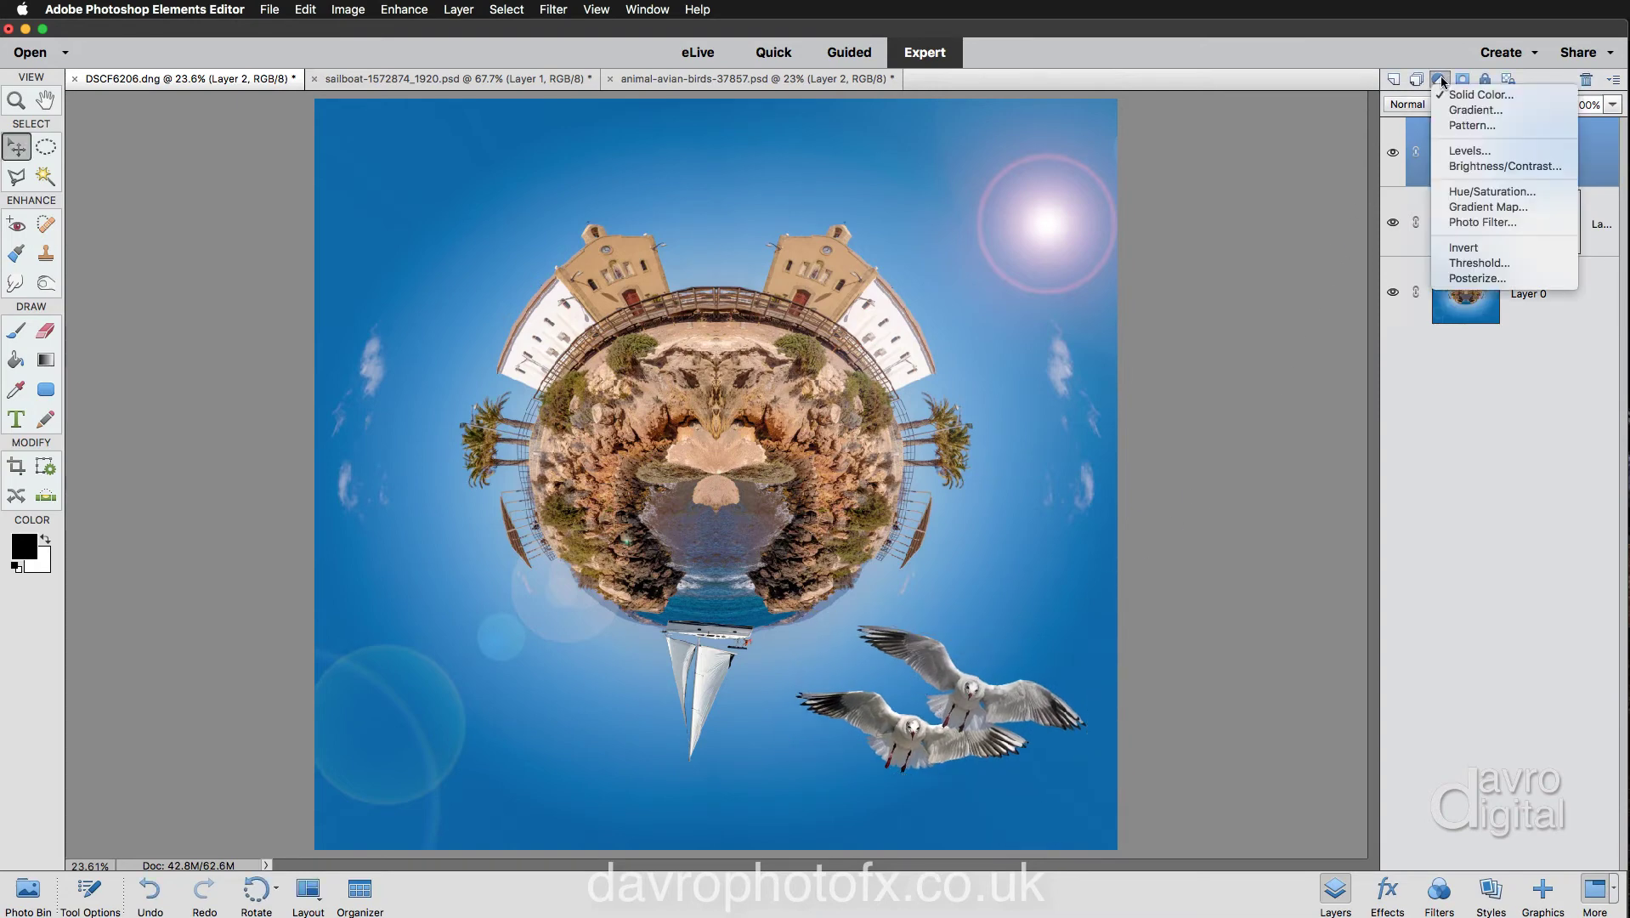
click(1474, 194)
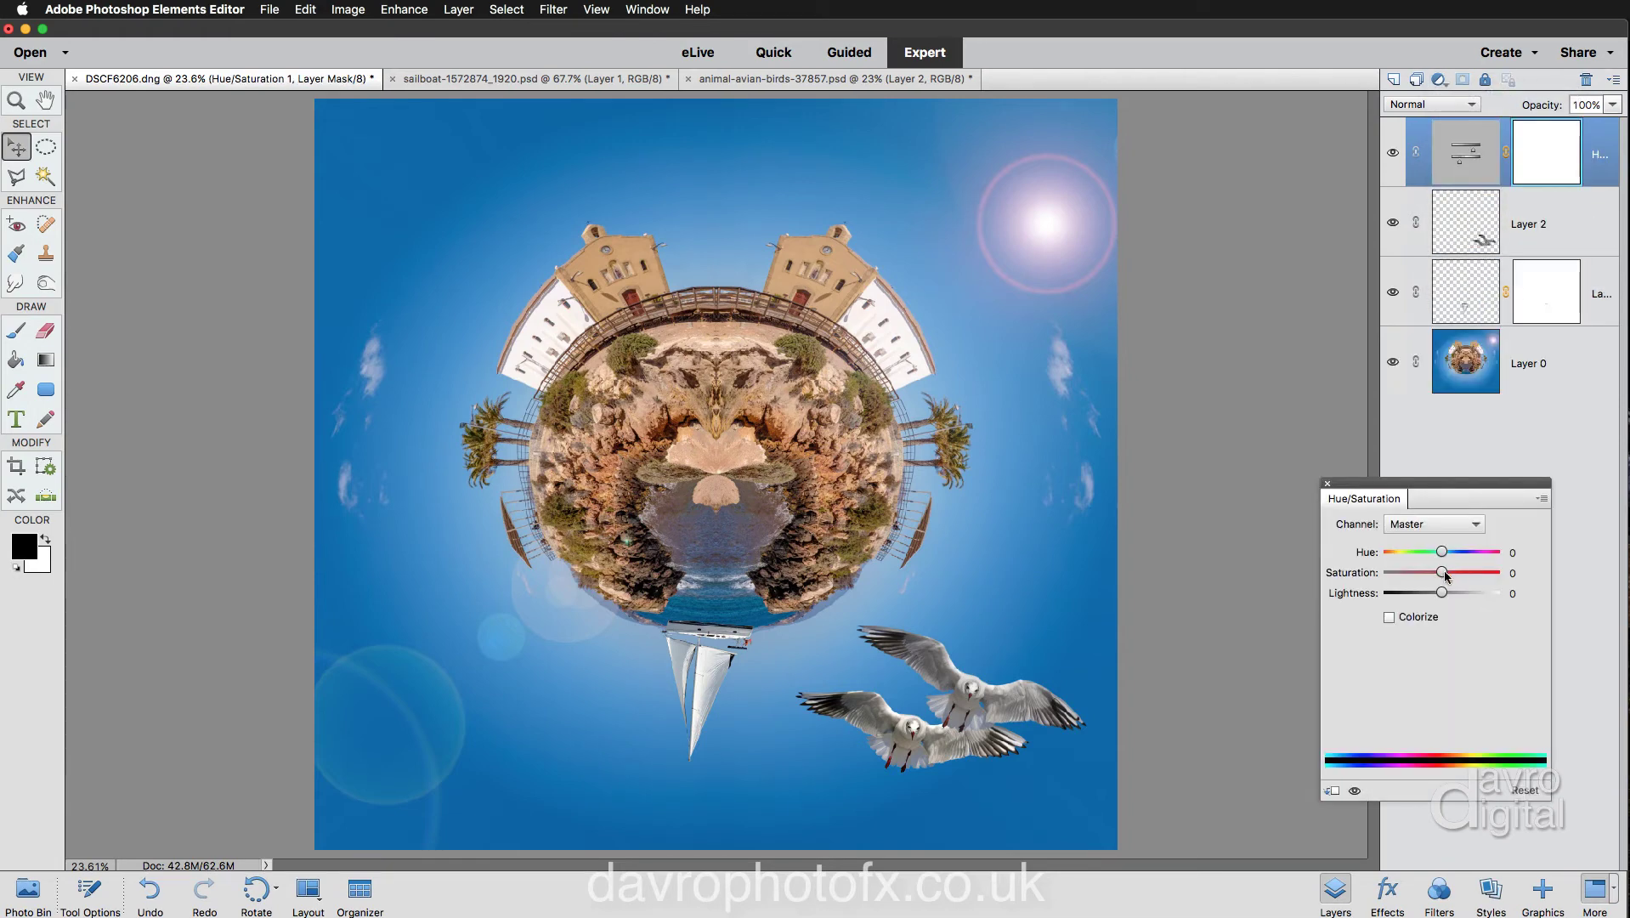
drag(1444, 575, 1449, 575)
click(1327, 482)
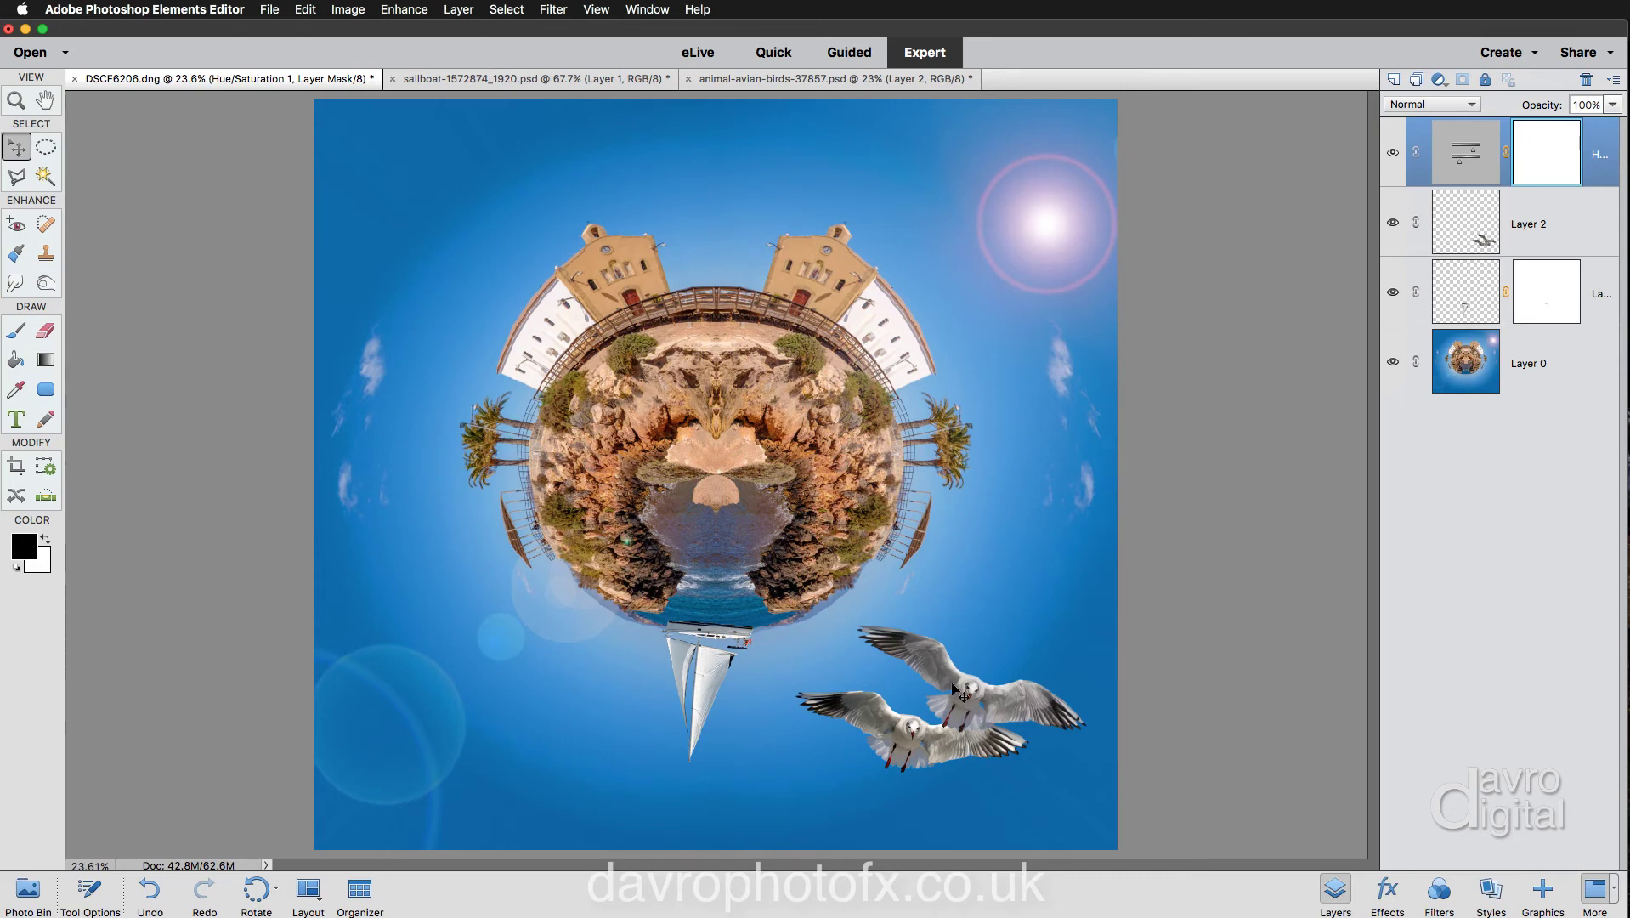
key(alt+super+0)
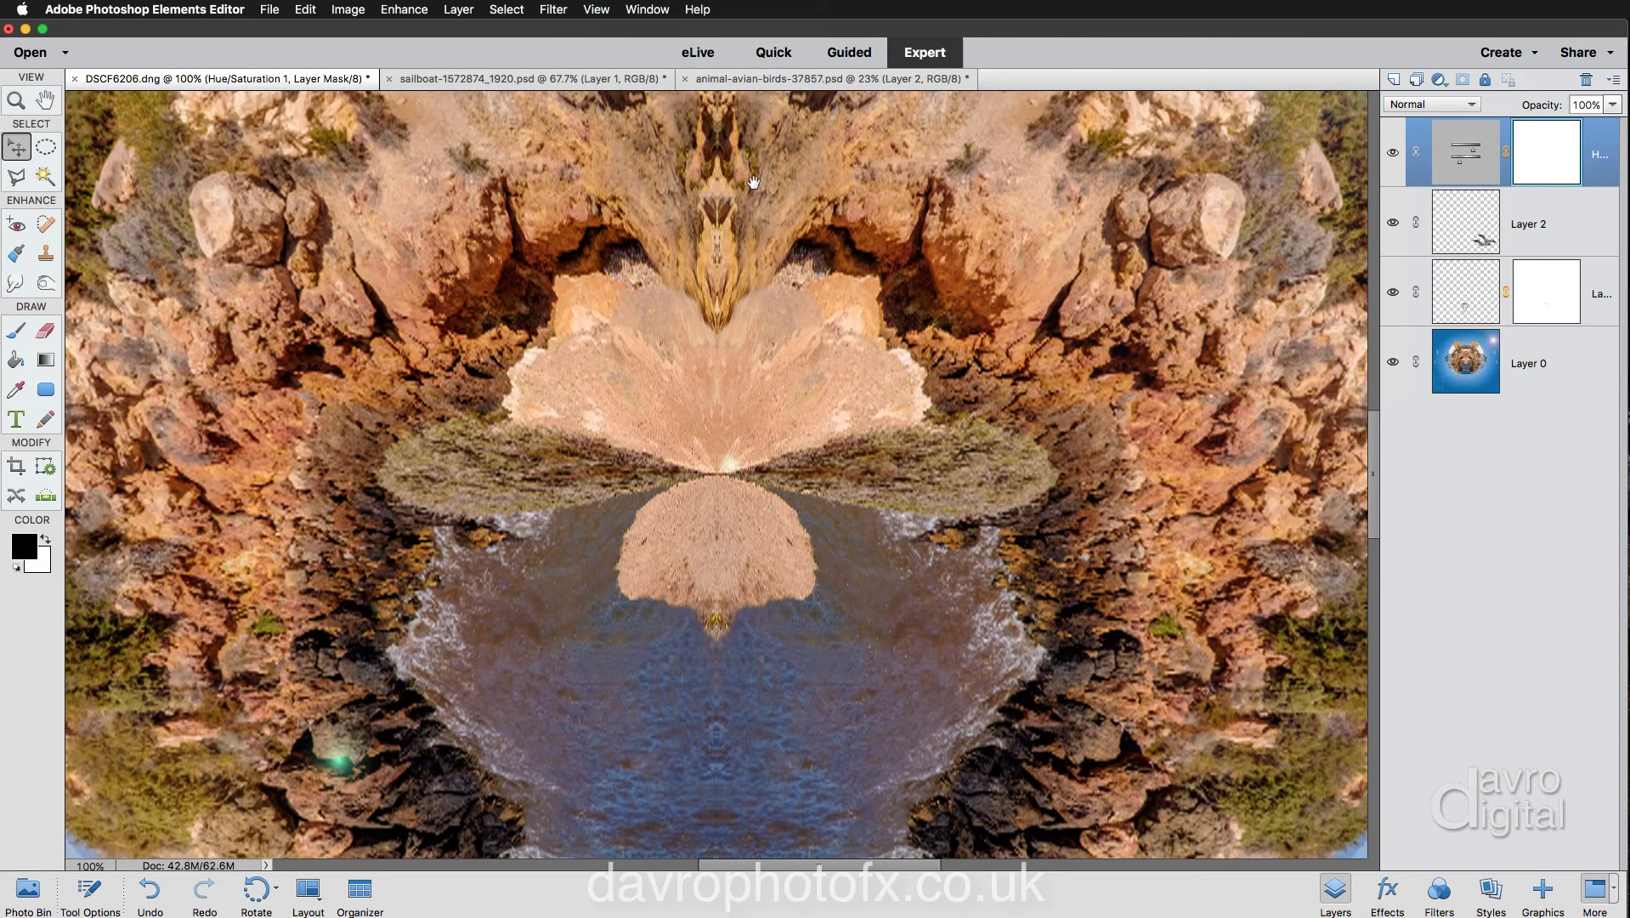
- Spot-heal two dark spots on the ground below the bridge on Layer 0
drag(753, 181, 792, 661)
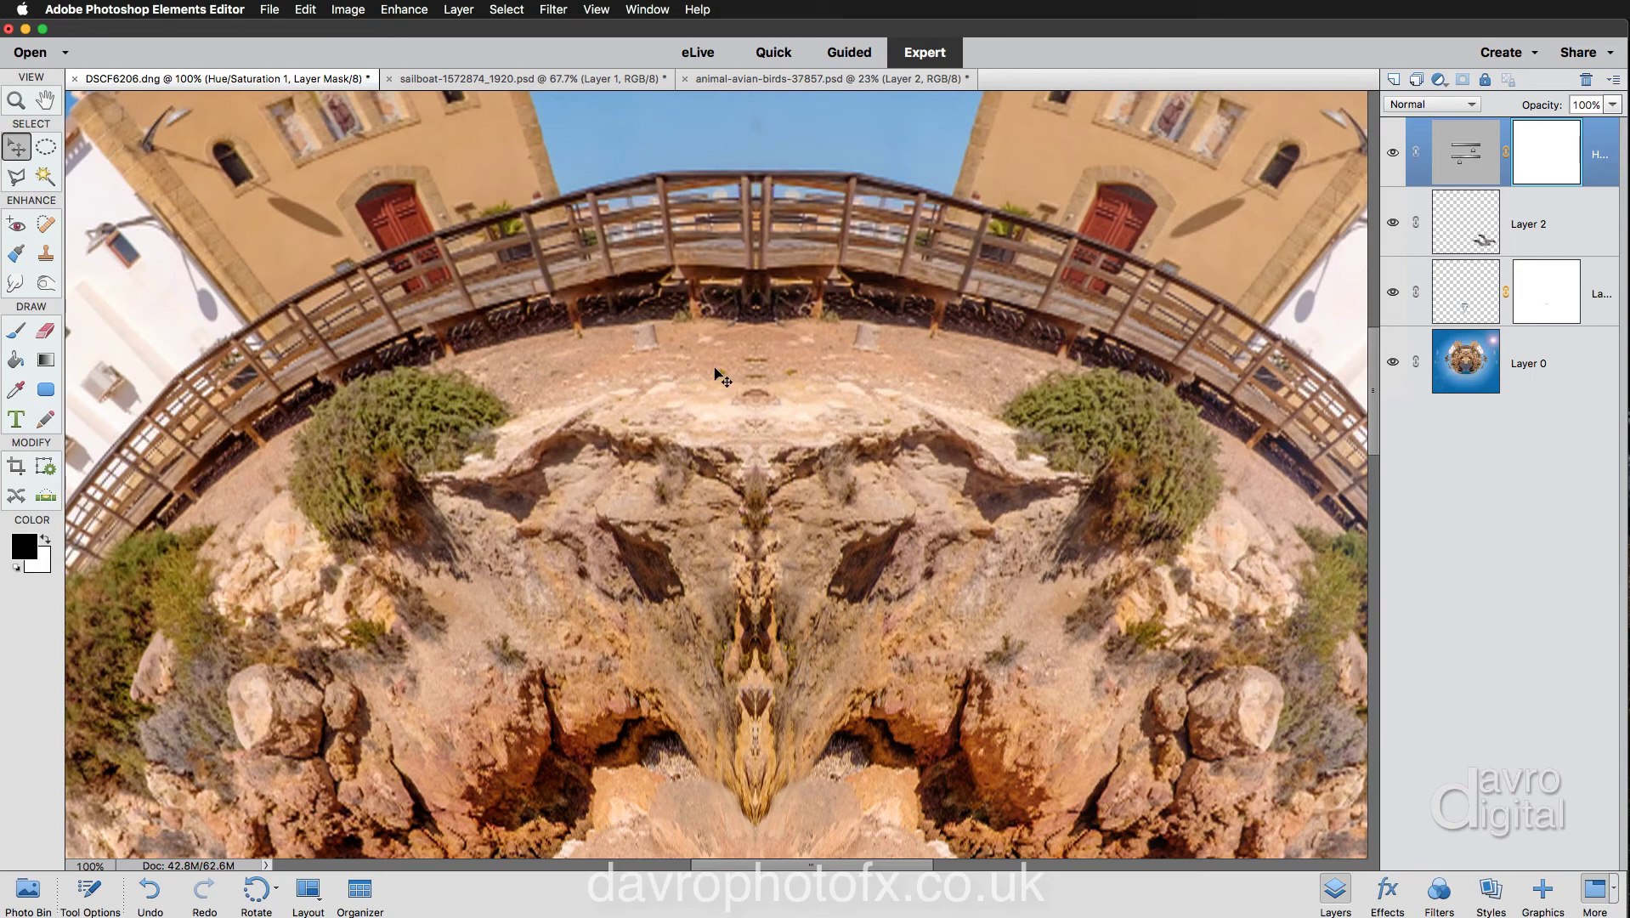
click(47, 226)
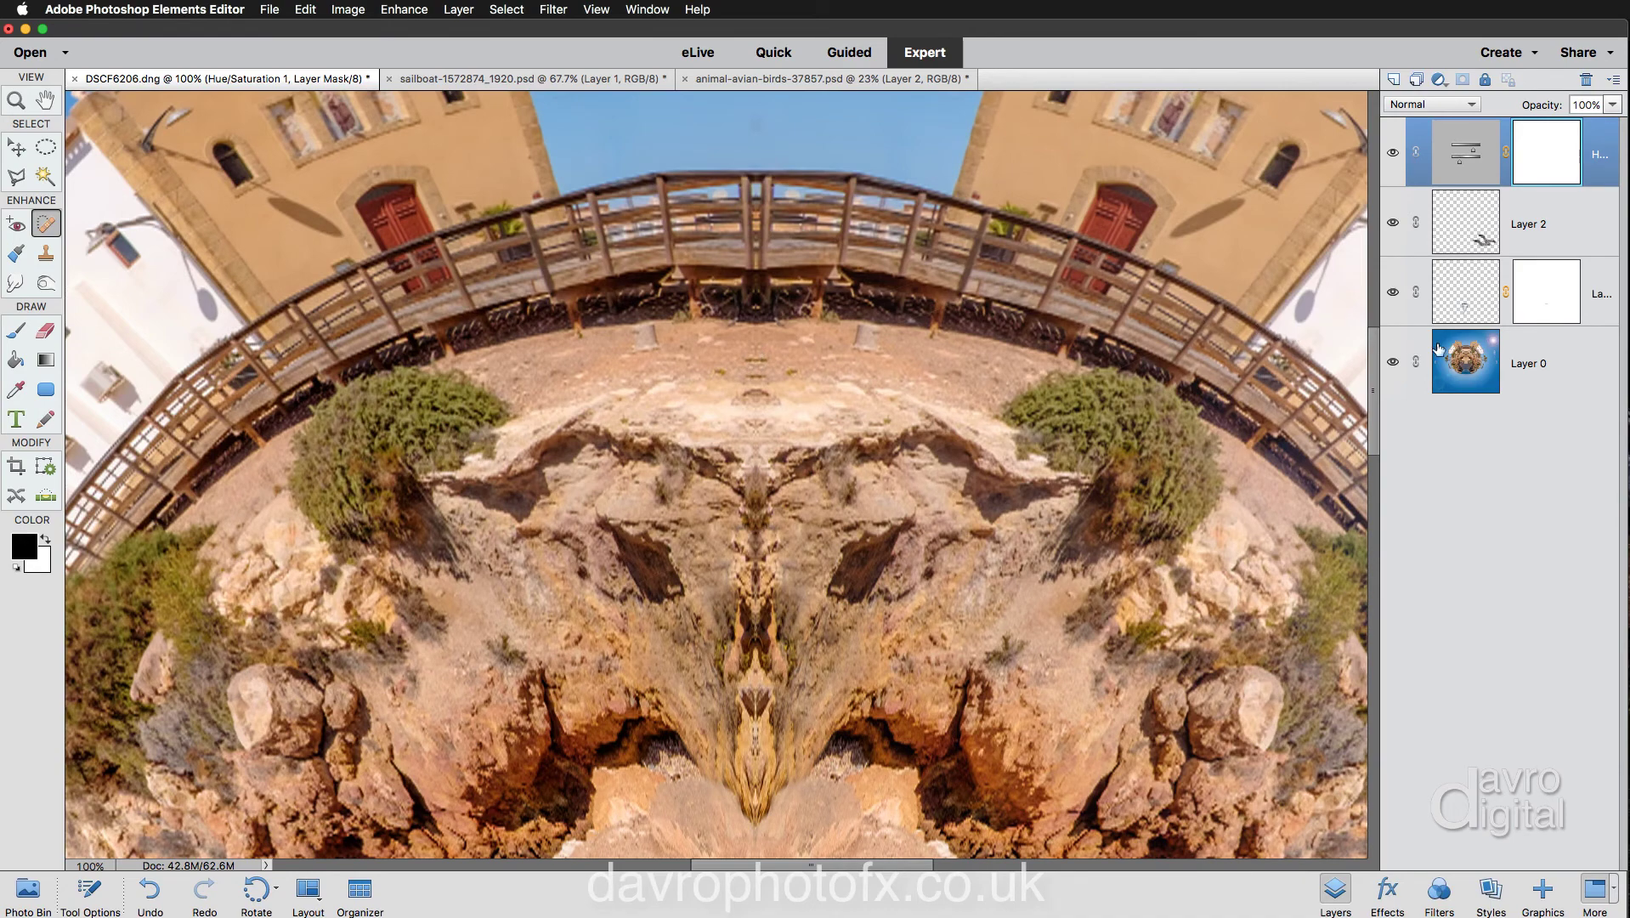
click(1437, 349)
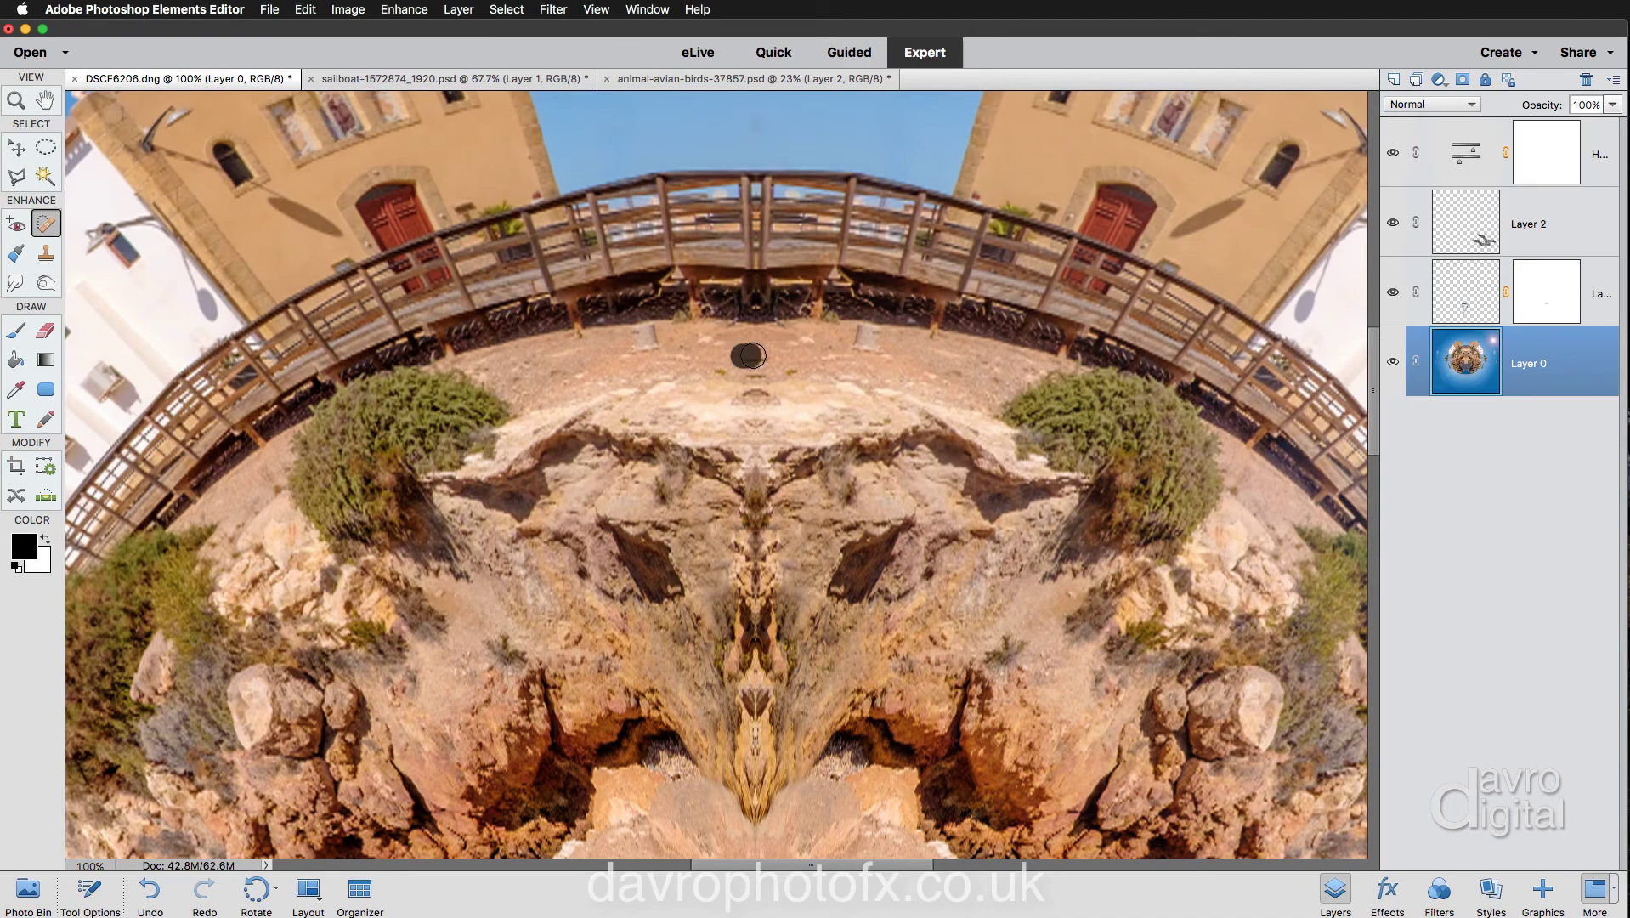
mouse_move(752, 356)
mouse_down()
mouse_move(779, 378)
mouse_move(745, 393)
mouse_up()
drag(738, 392, 731, 393)
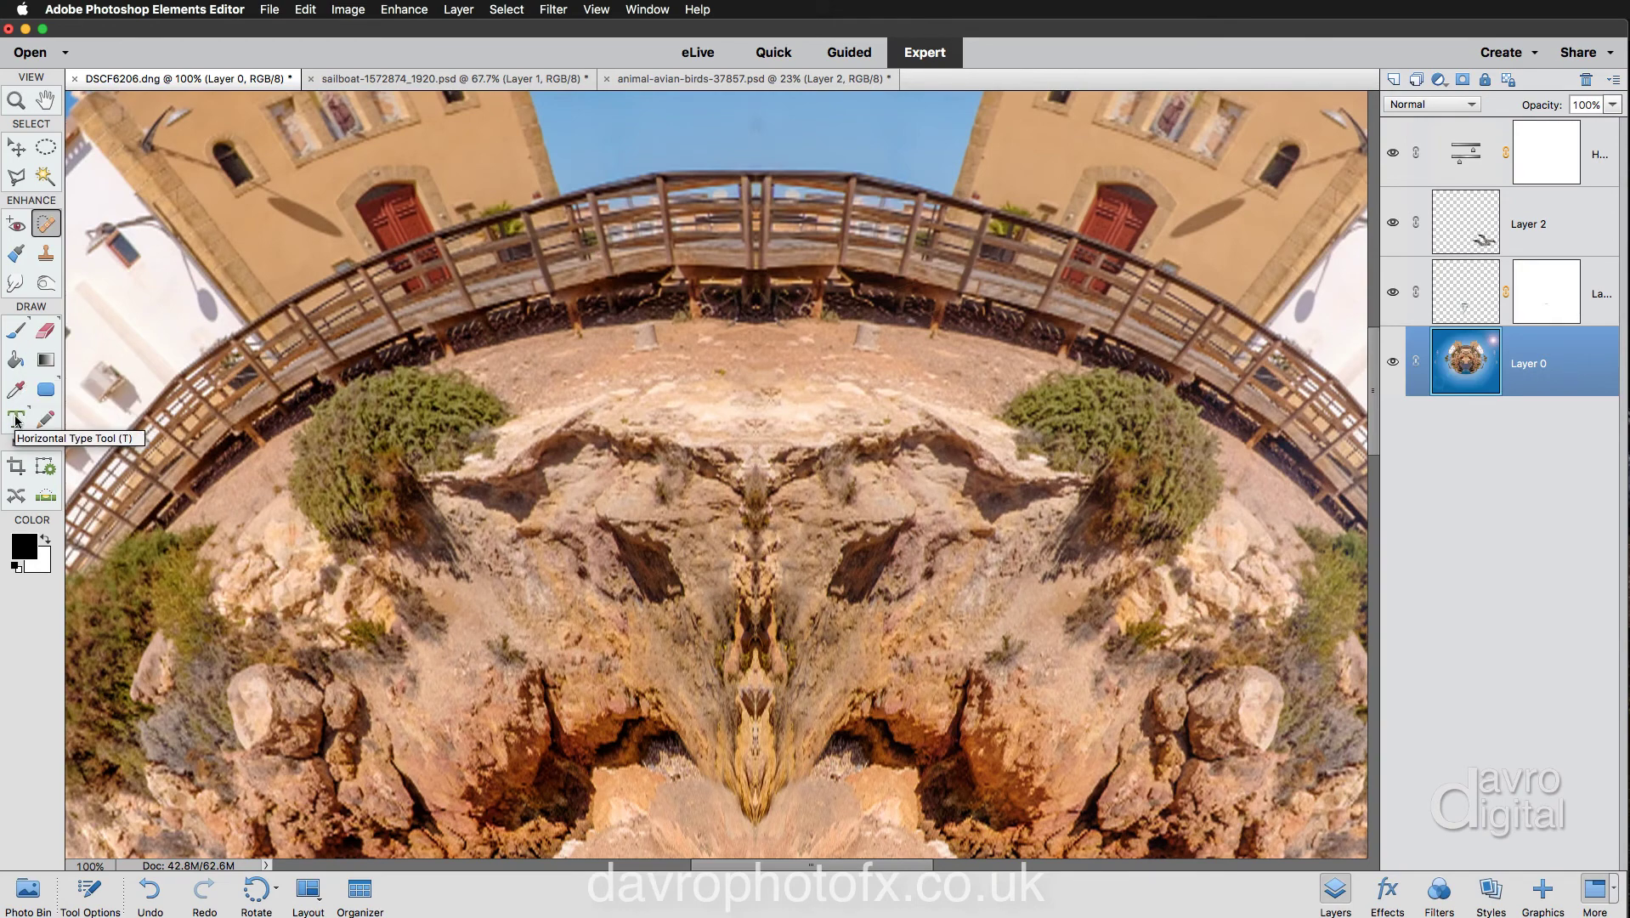
- Clone nearby clean ground over the small post beneath the right side of the bridge
click(45, 254)
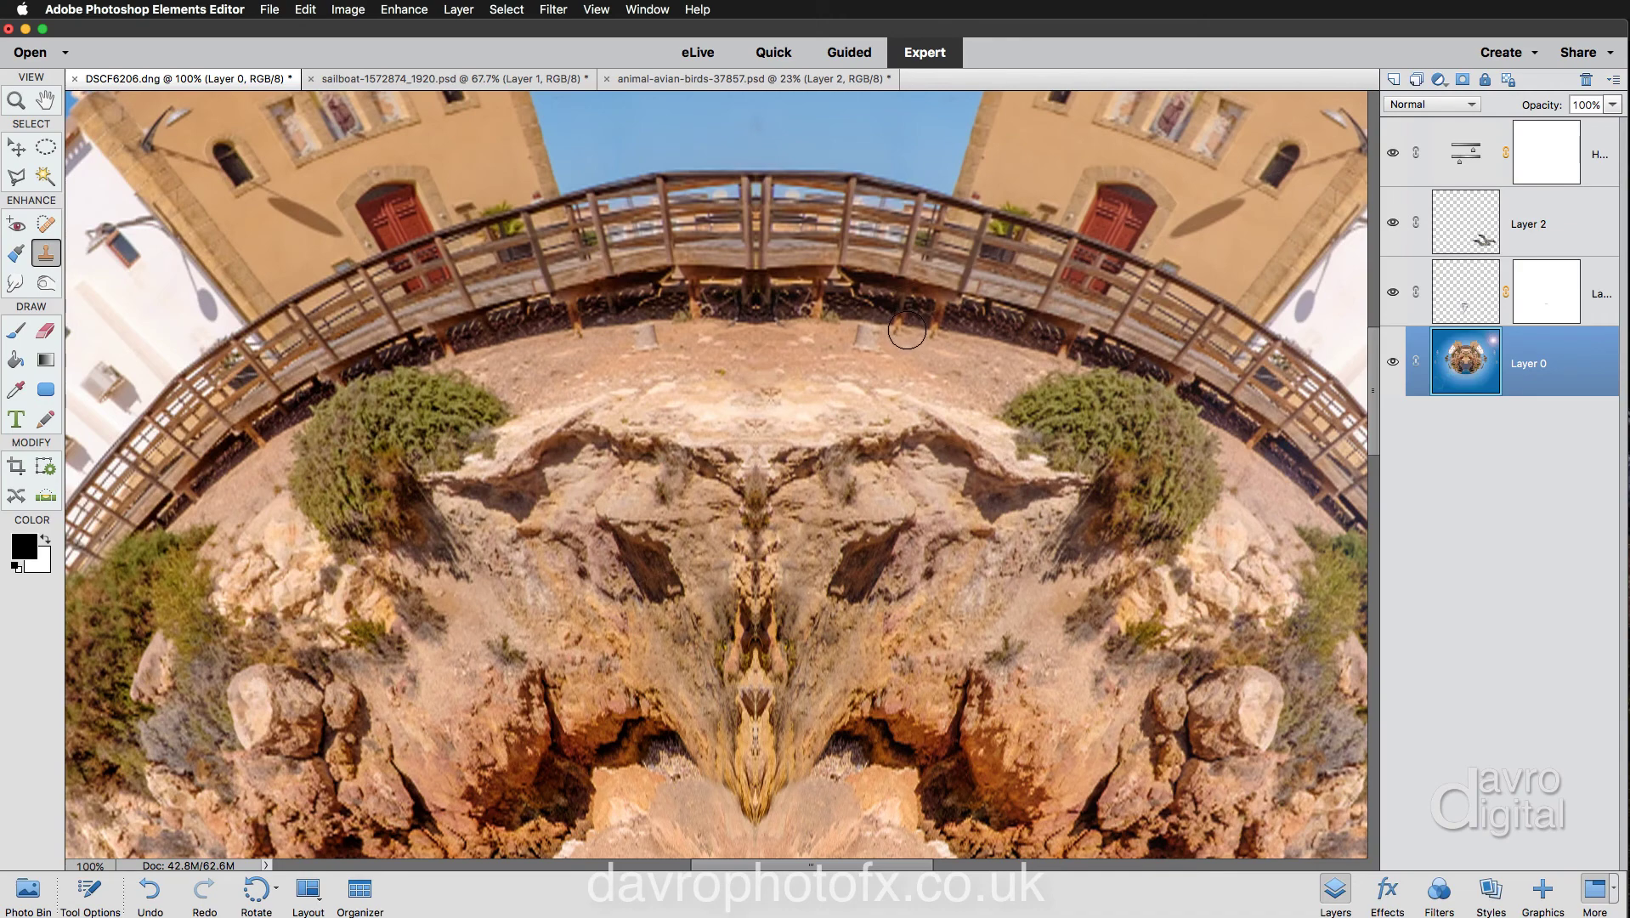
alt+click(902, 328)
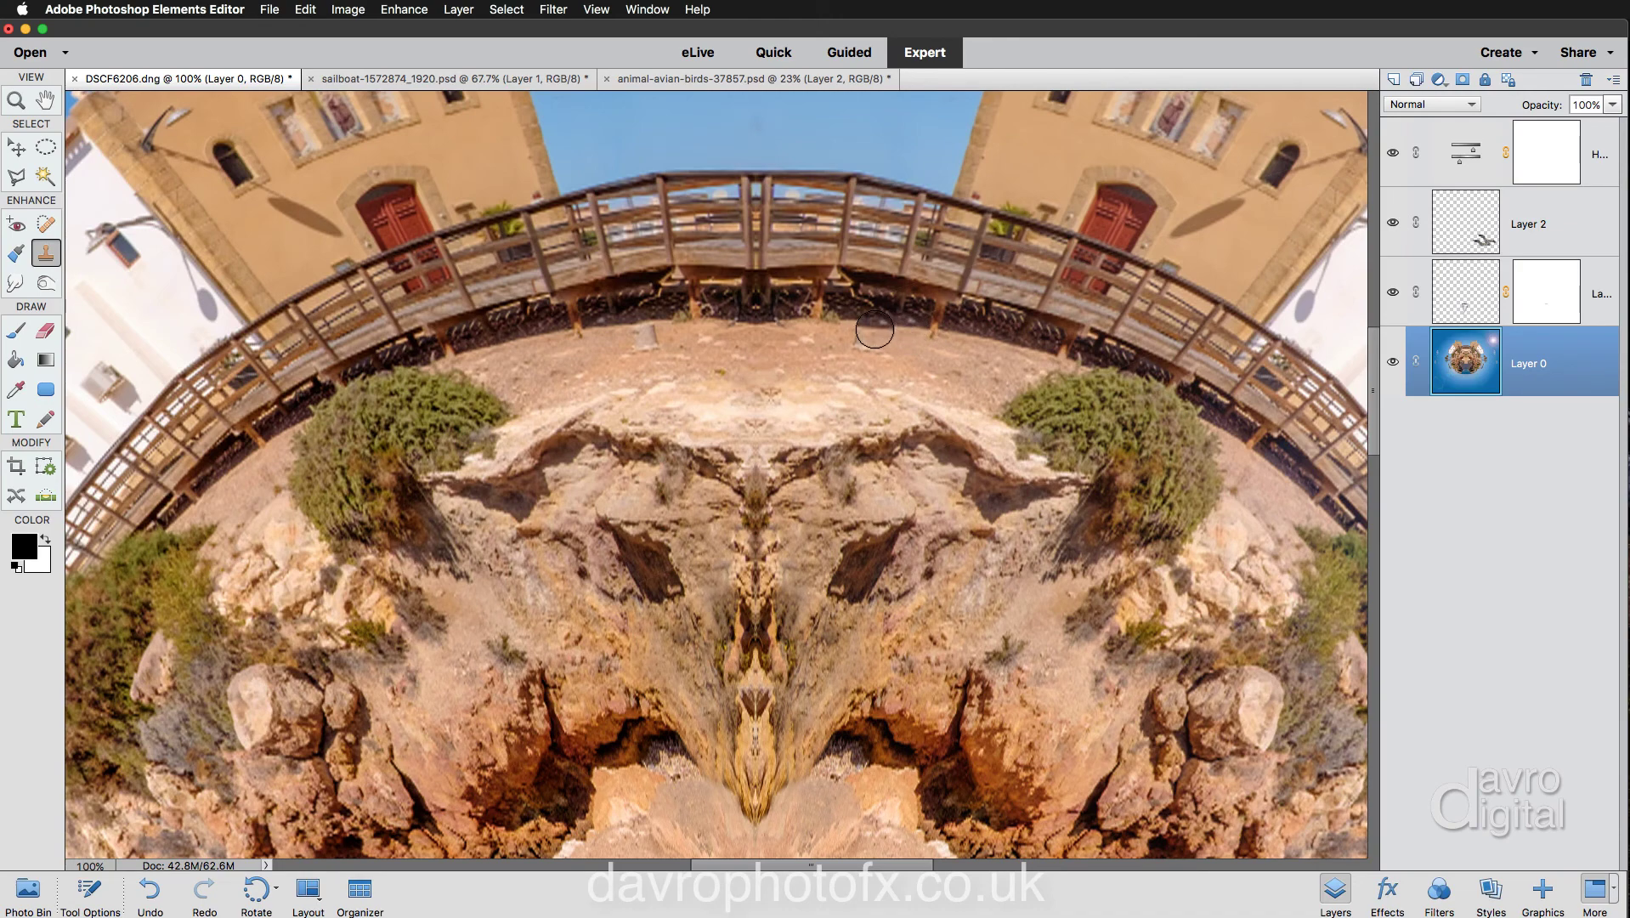
click(867, 324)
click(850, 337)
drag(850, 338, 867, 345)
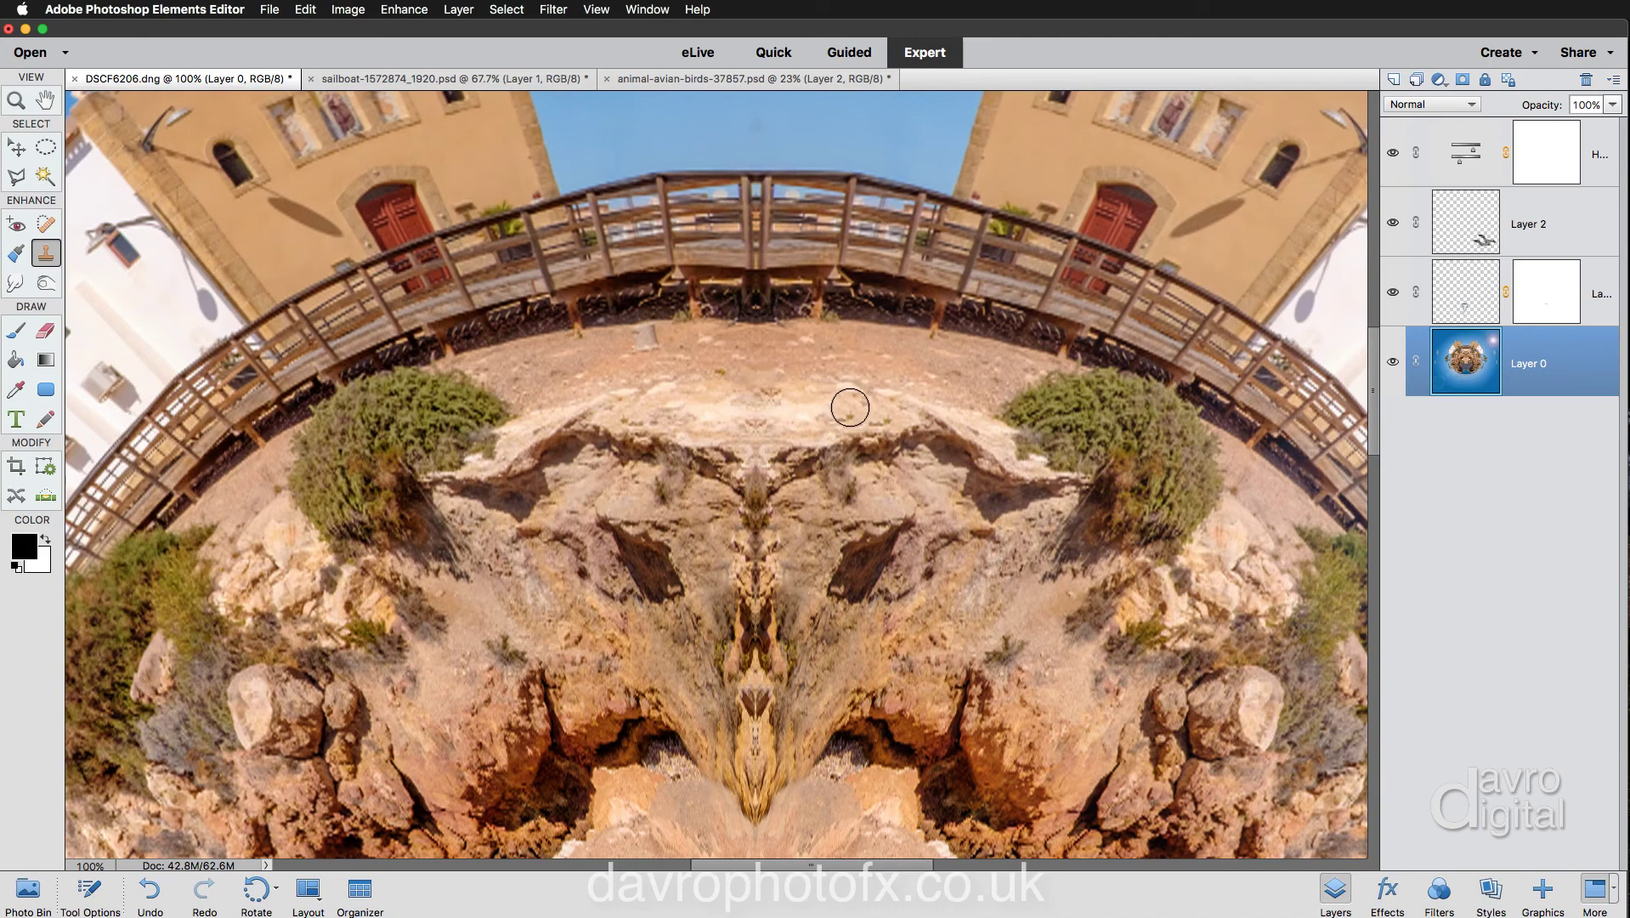
alt+click(800, 374)
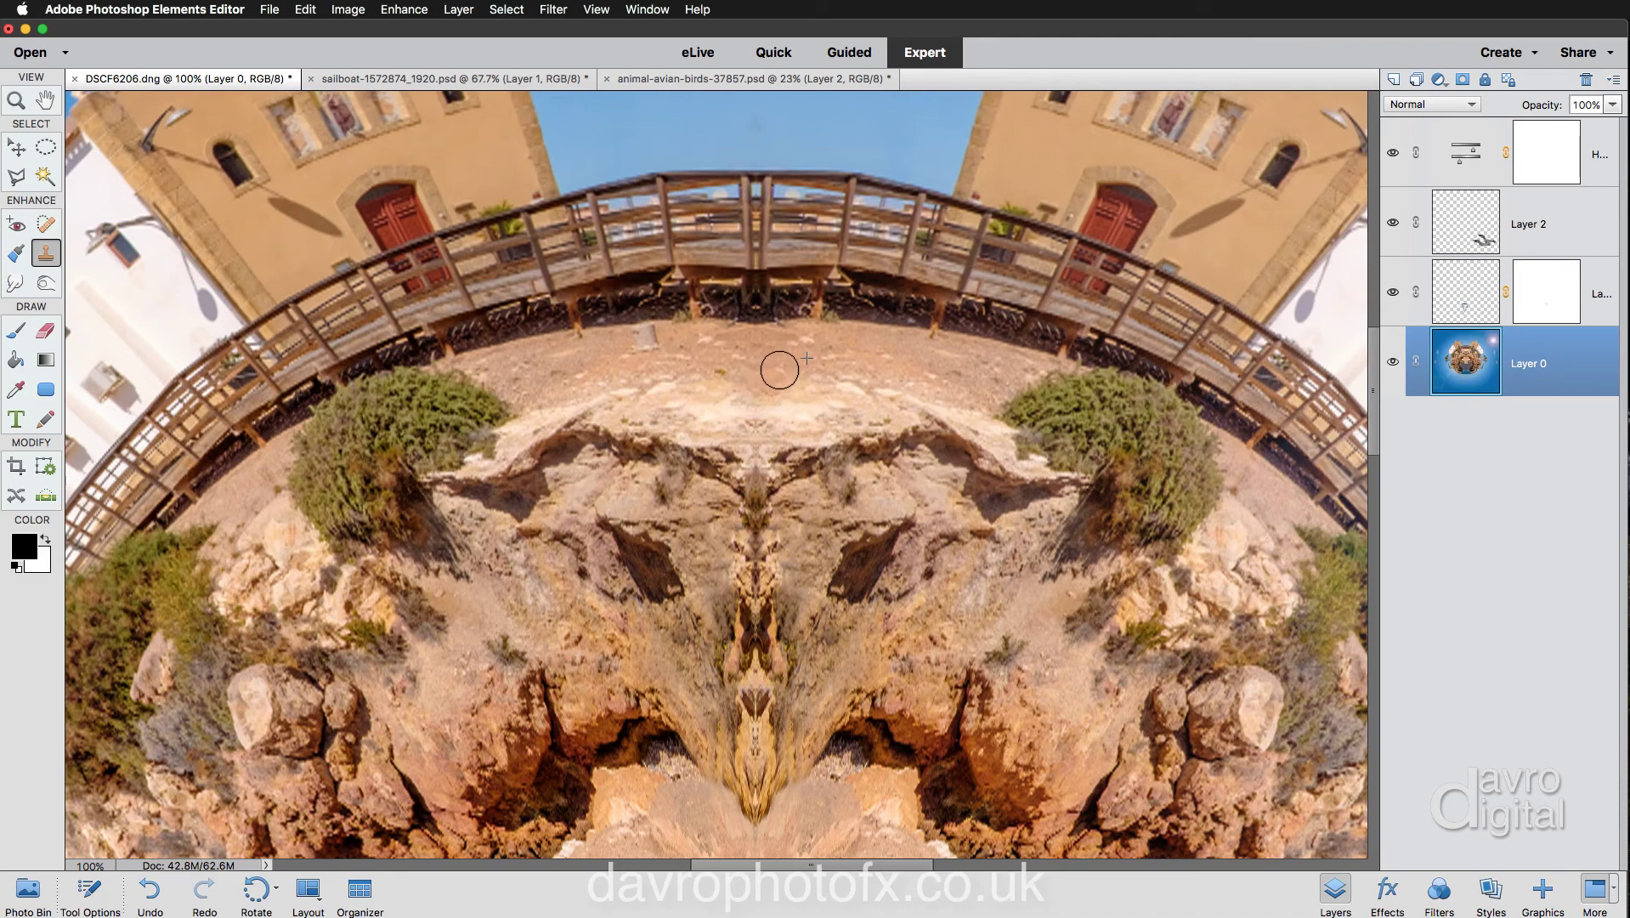
- Pan over the sailboat and the two gulls to inspect them, then fit the image on screen
scroll(796, 393, down, 10)
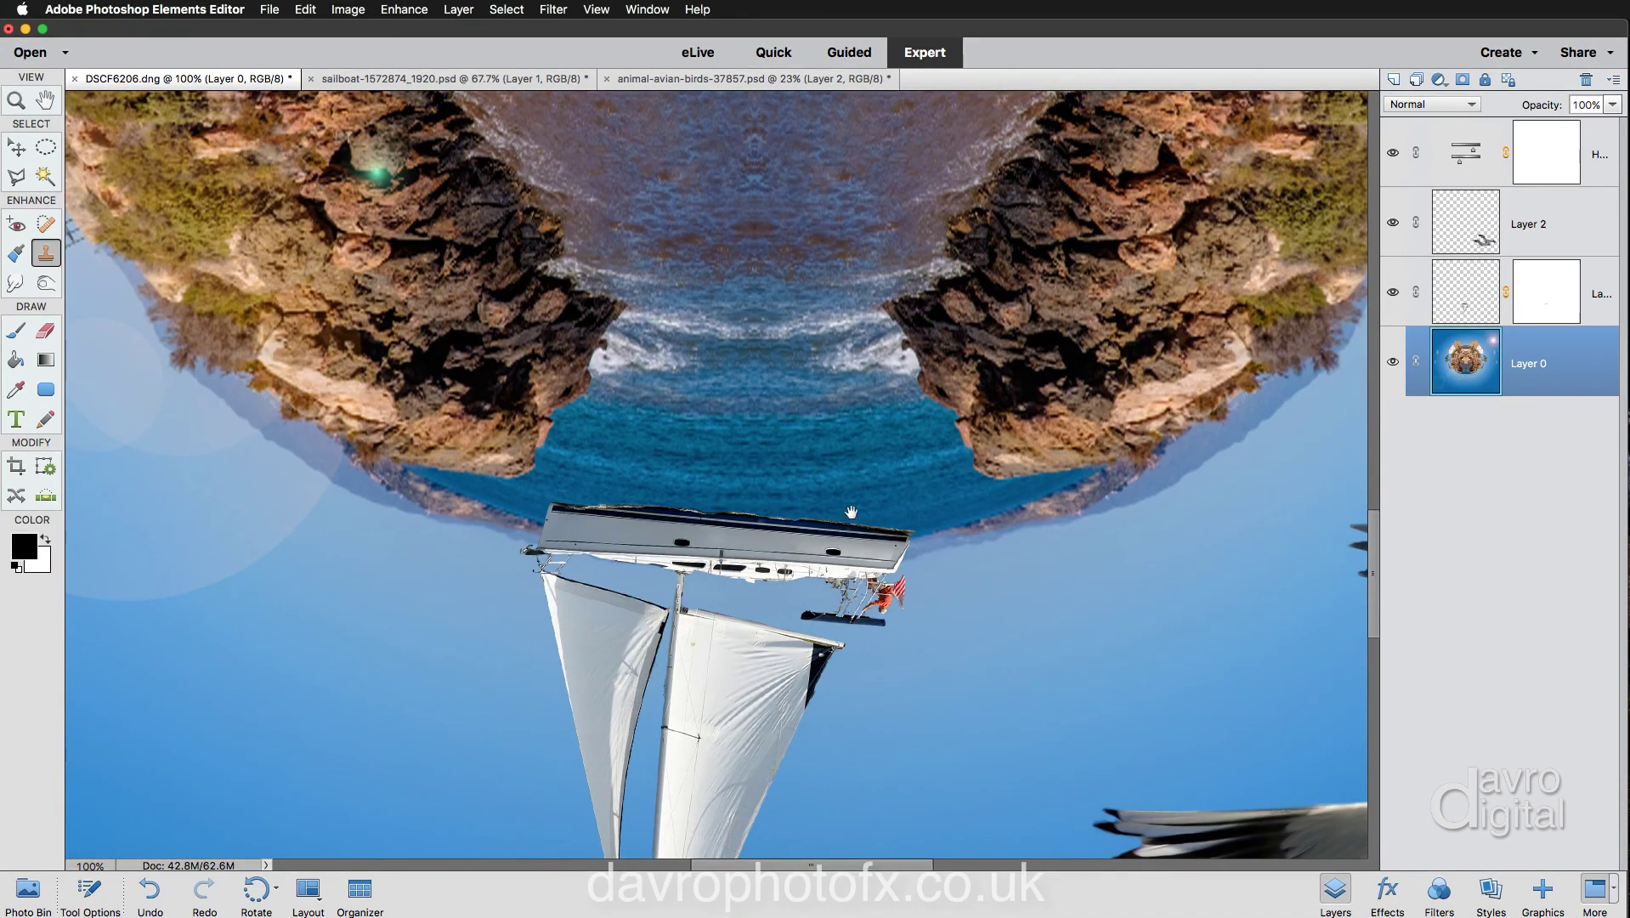
drag(848, 510, 514, 200)
drag(693, 331, 521, 192)
drag(787, 350, 653, 311)
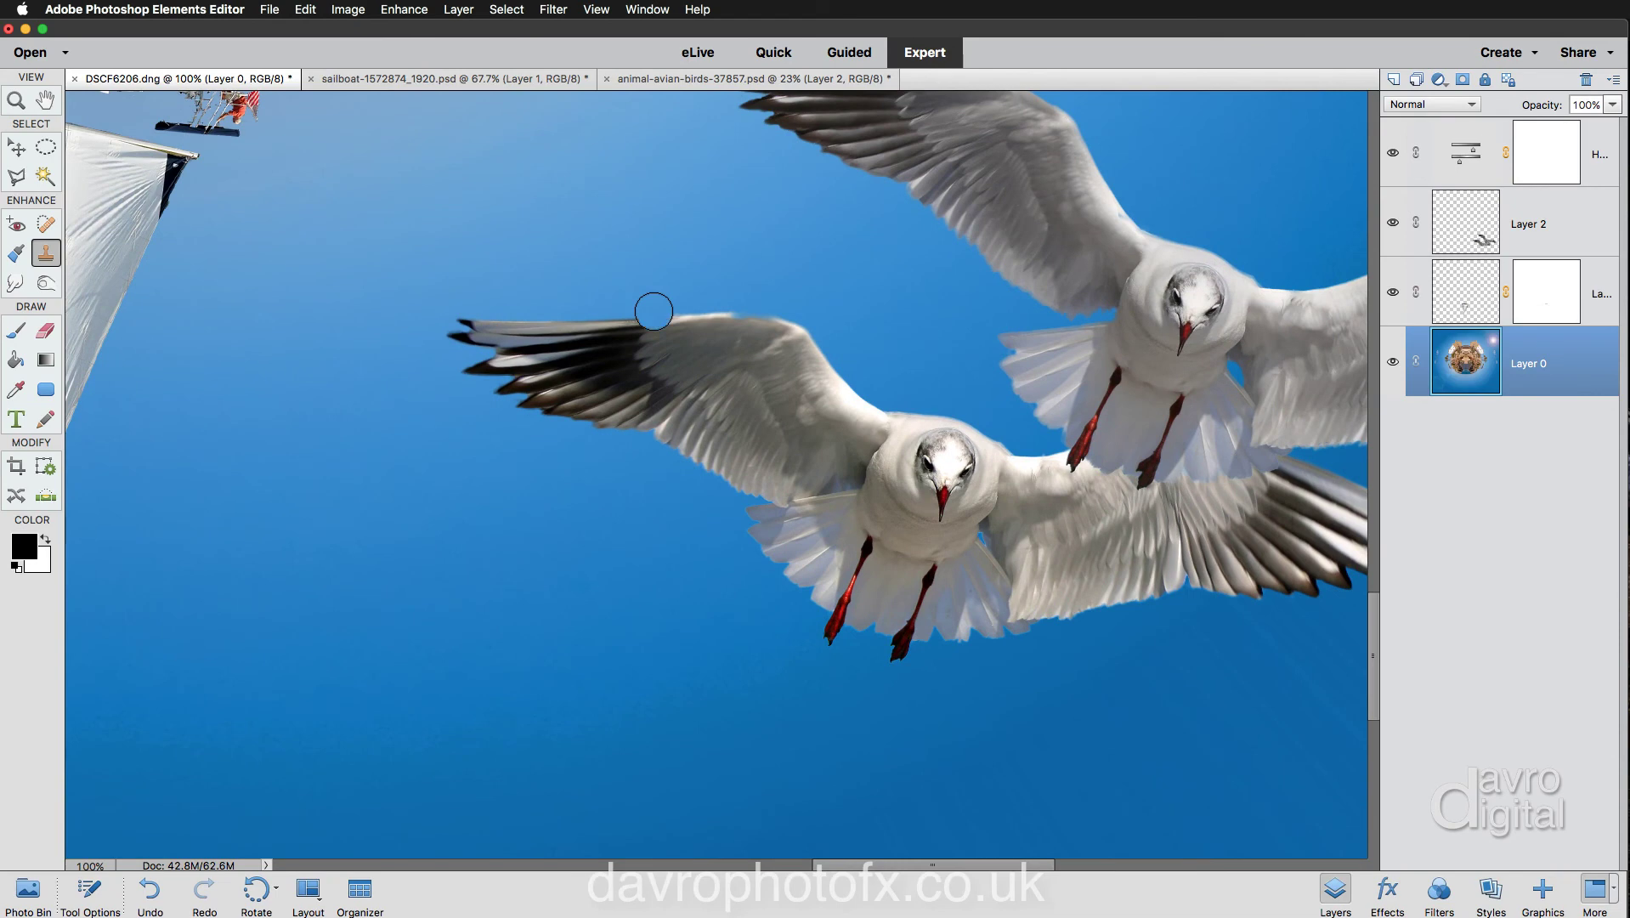
key(super+0)
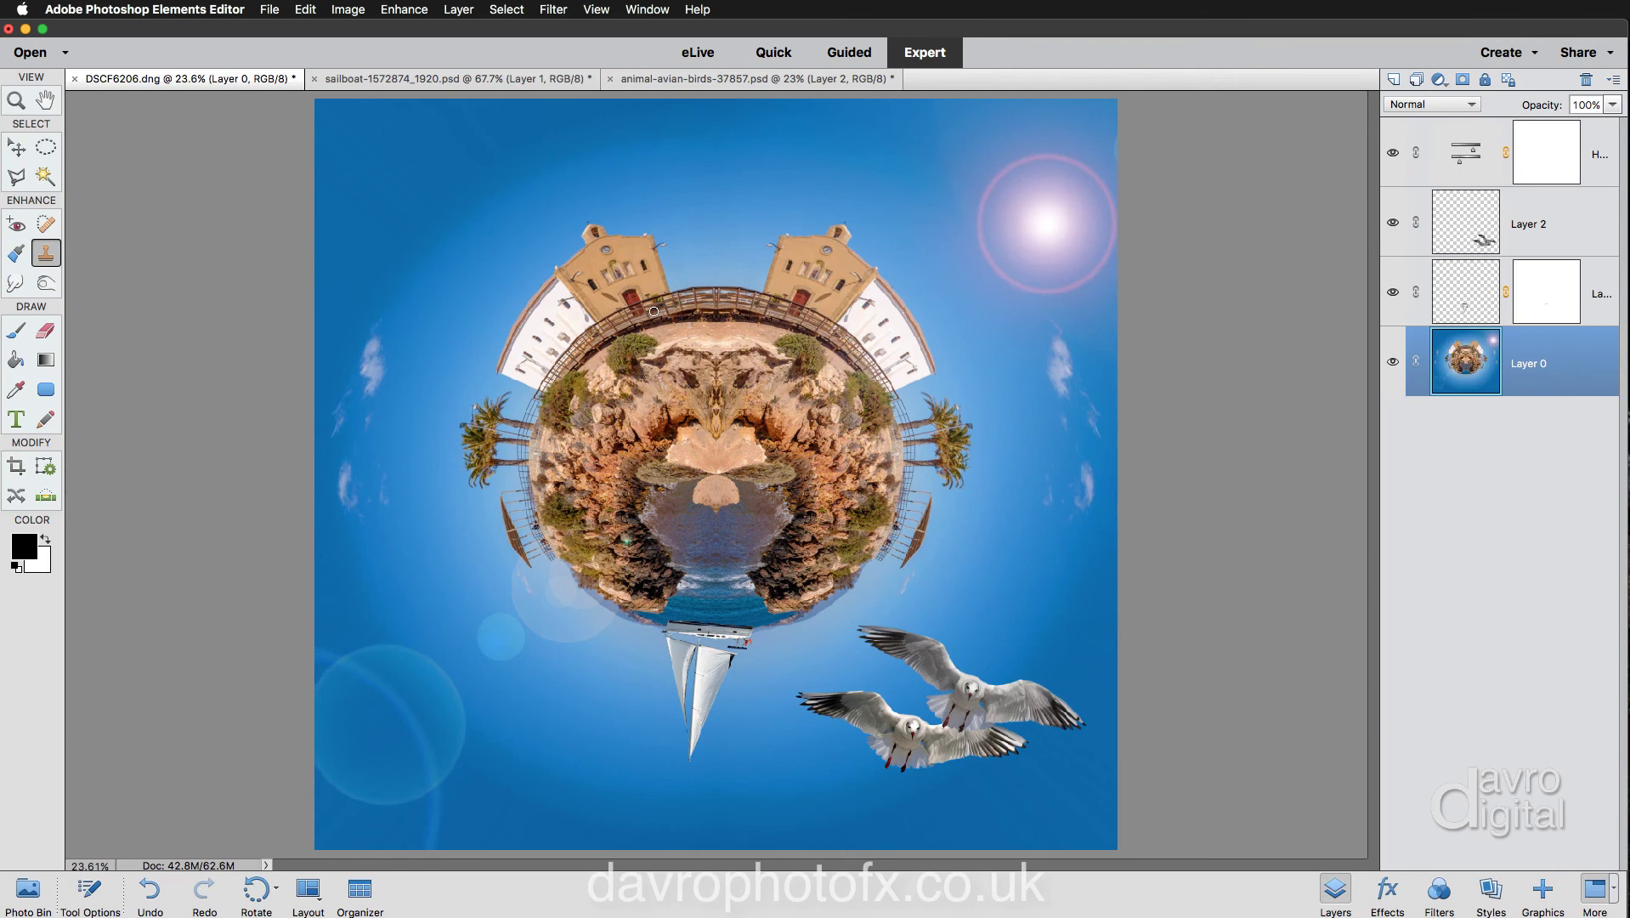
- Set the canvas surround to Black and hide all panels to show the finished planet
right_click(1224, 329)
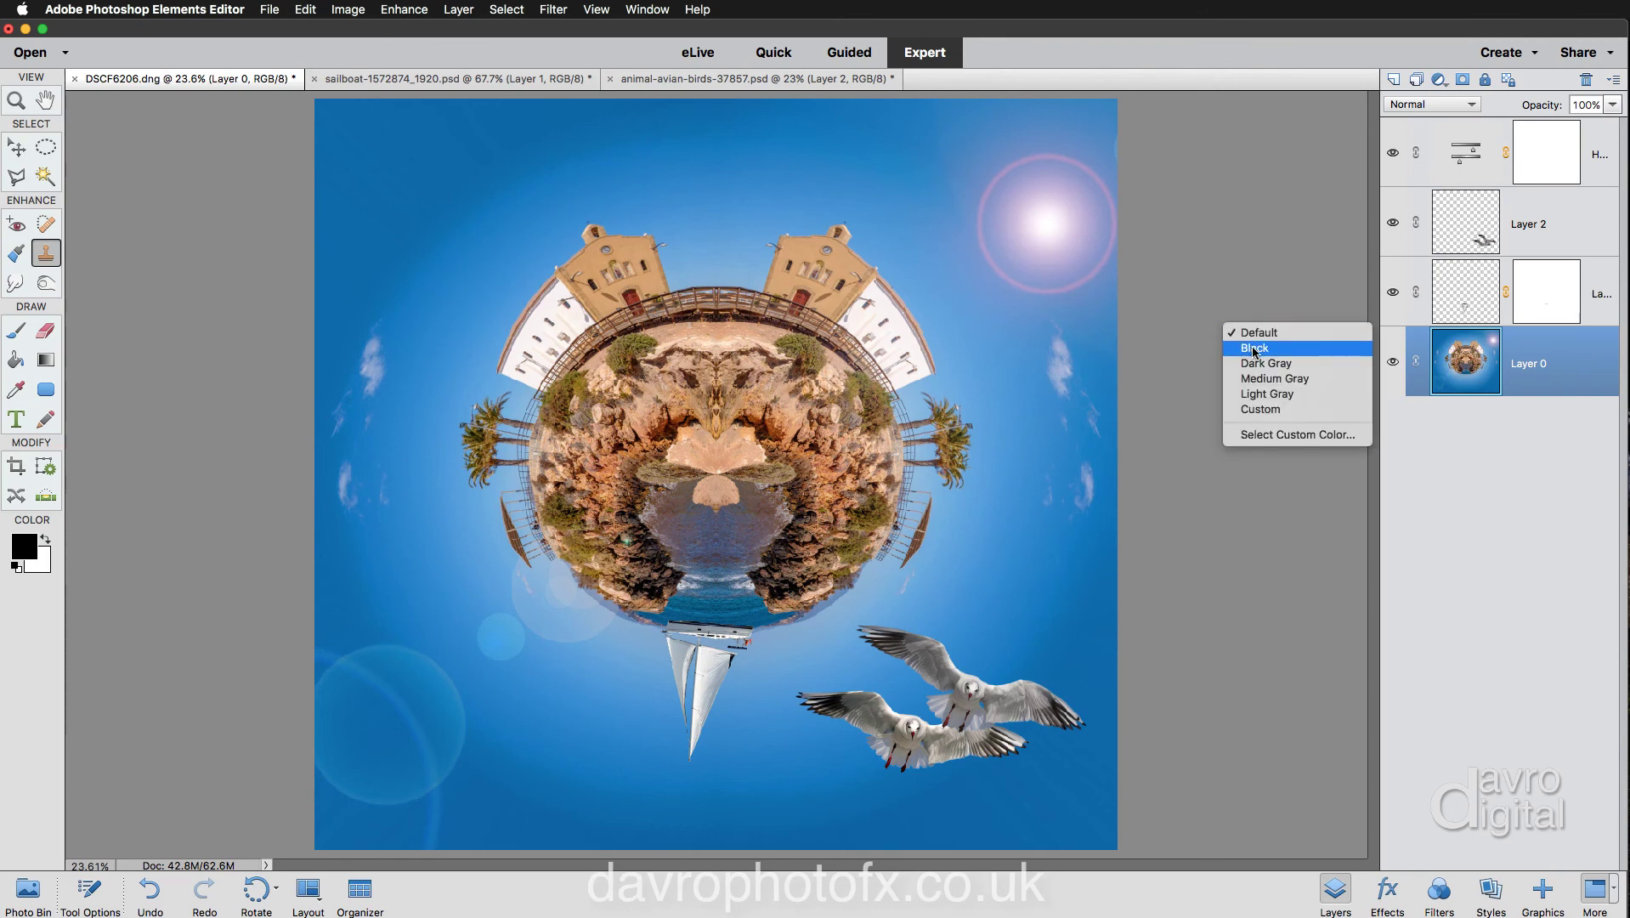
click(1254, 349)
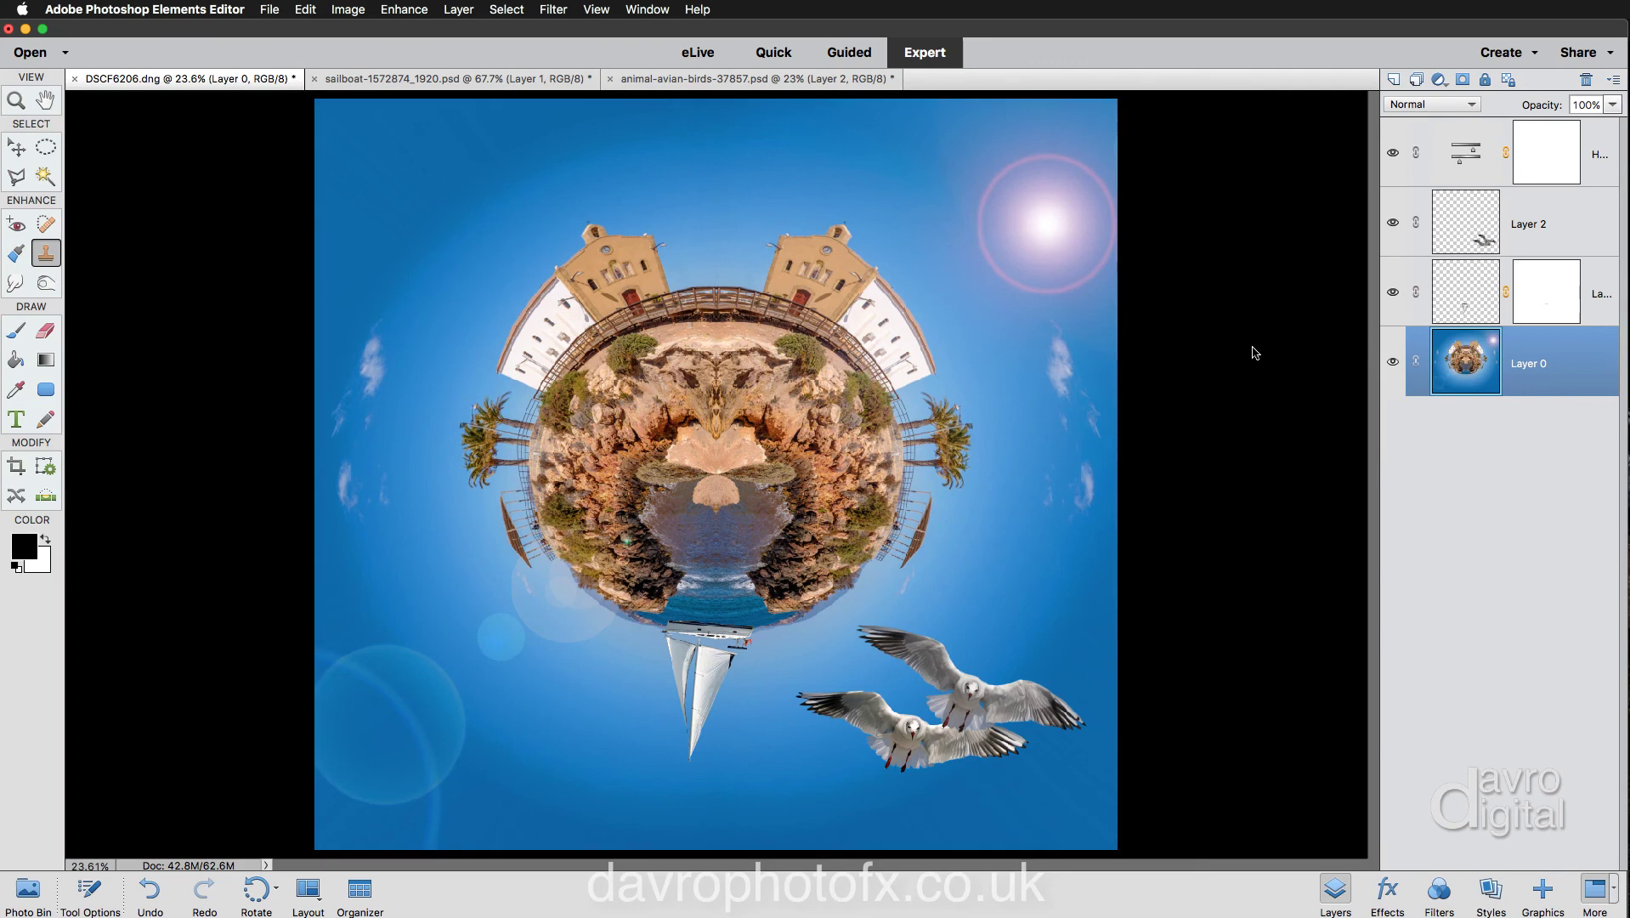
key(Tab)
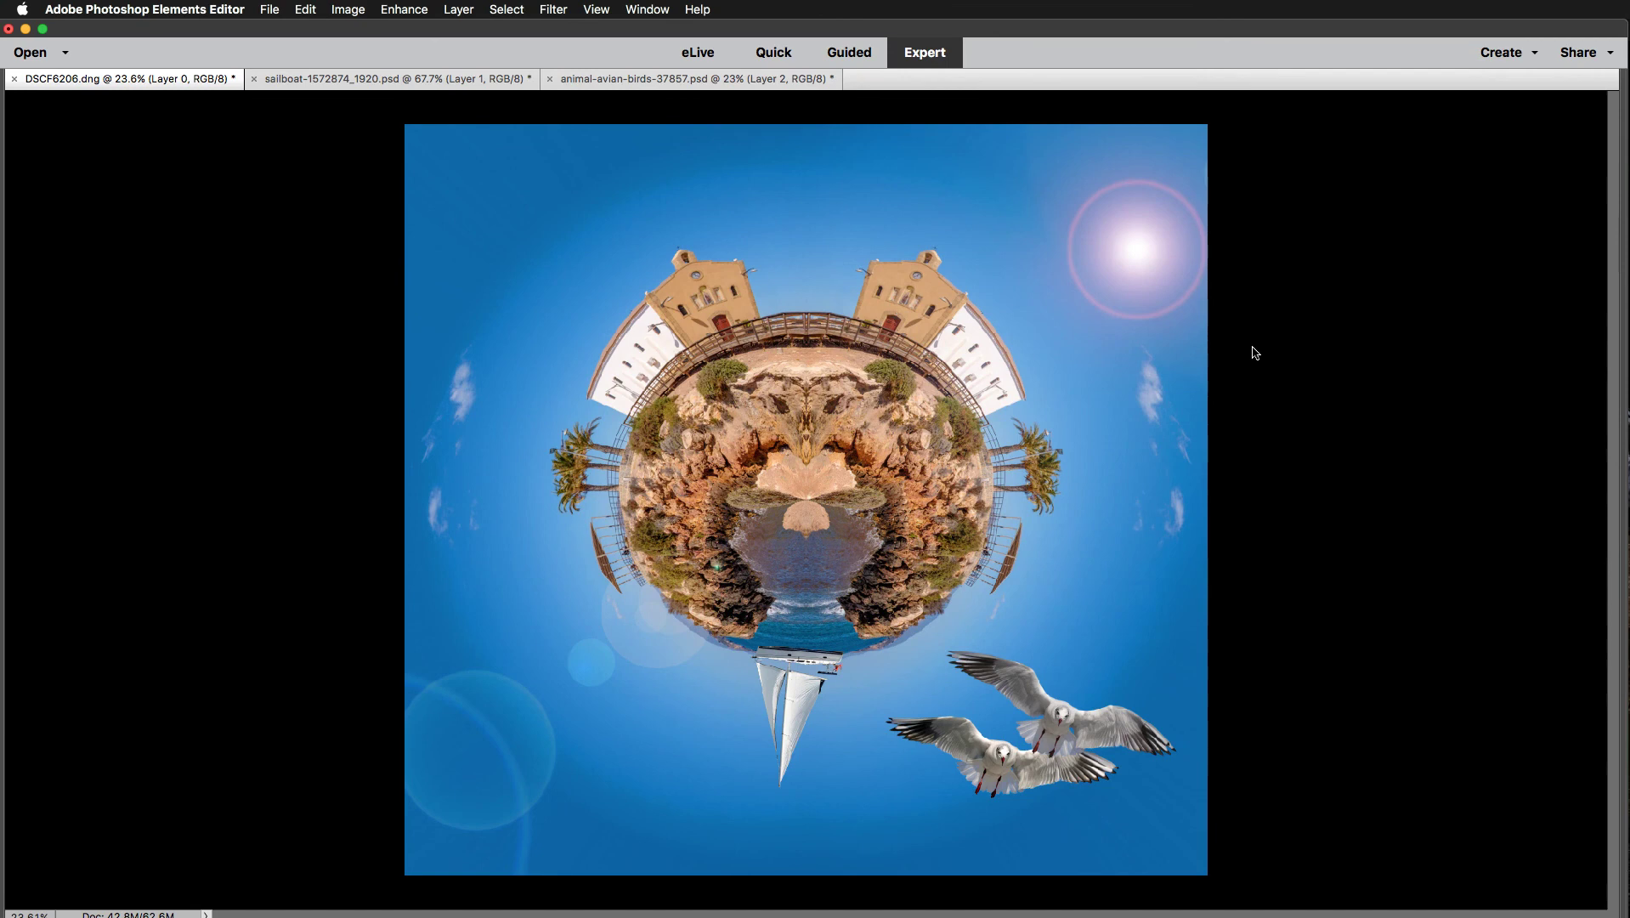
key(super+0)
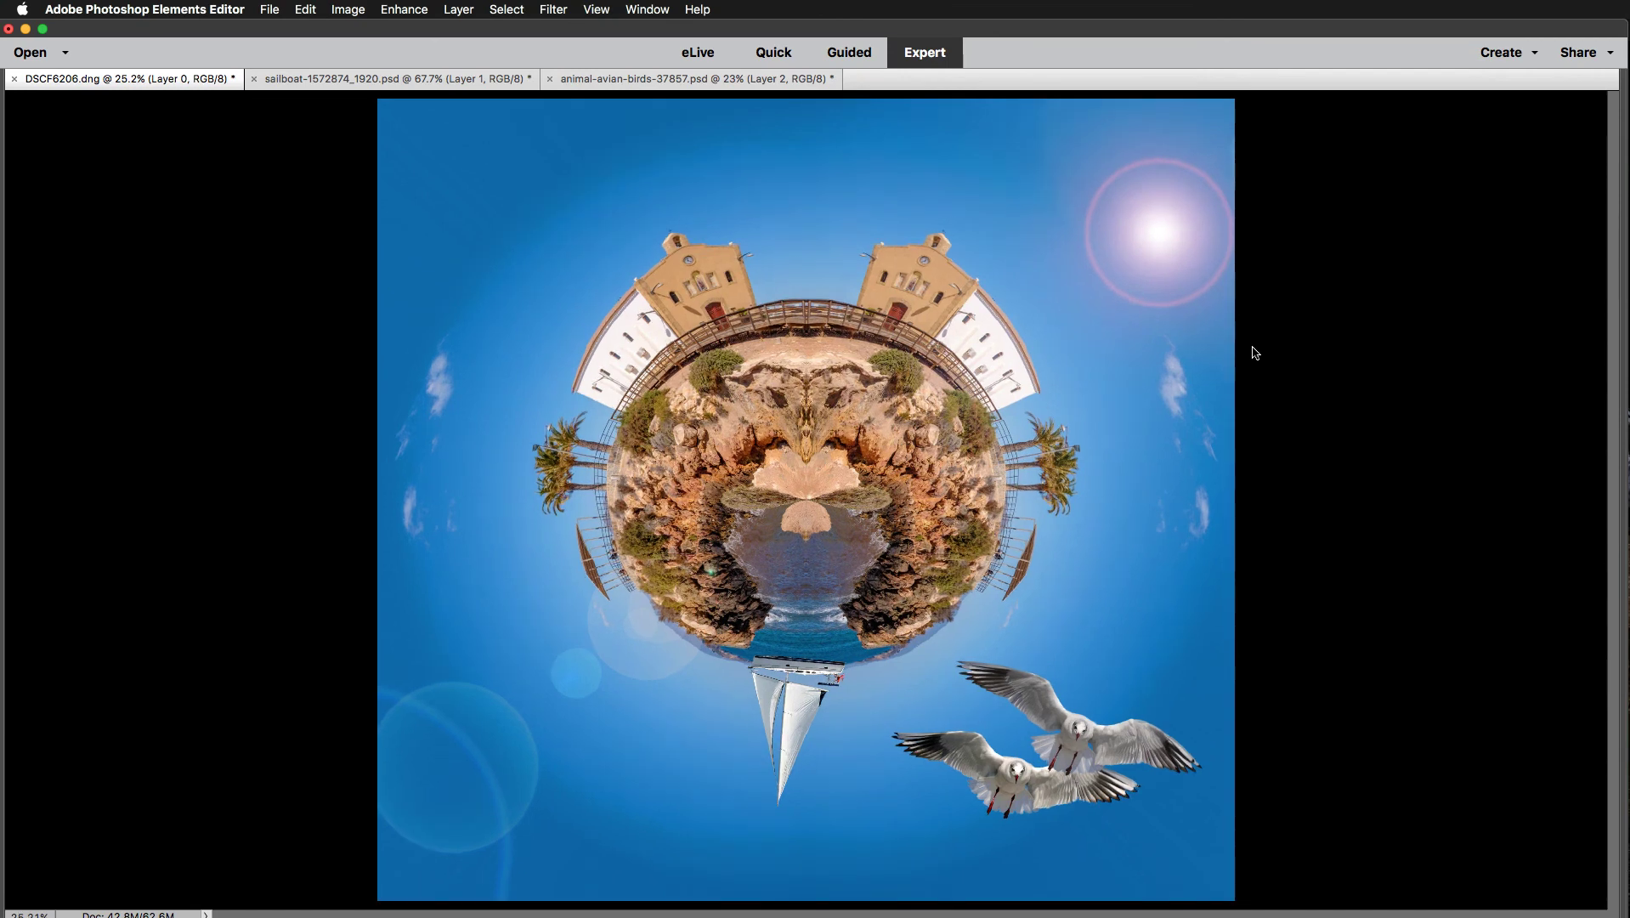